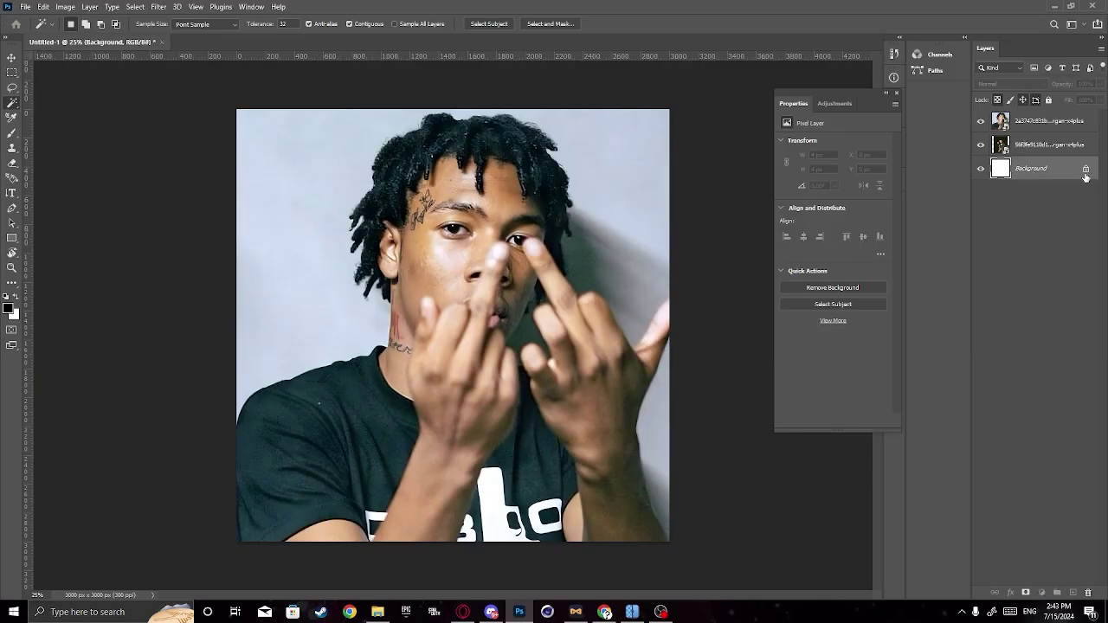
Fill the unlocked background layer with solid black using the Paint Bucket tool.
key("g")
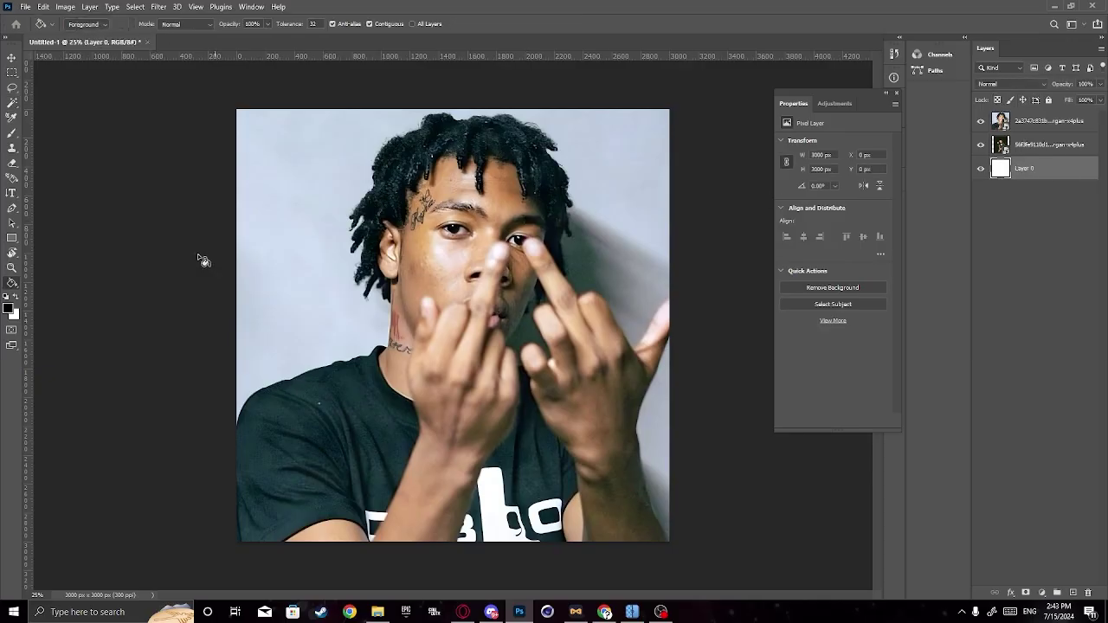
left_click(314, 310)
left_click(1065, 149)
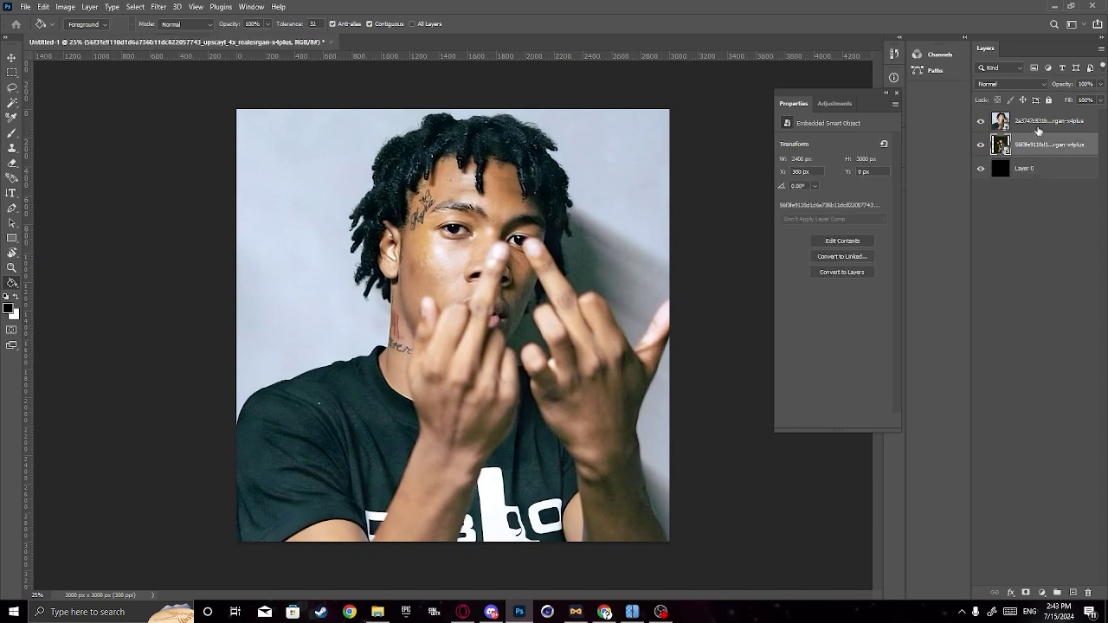
left_click(1039, 126)
left_click(1008, 85)
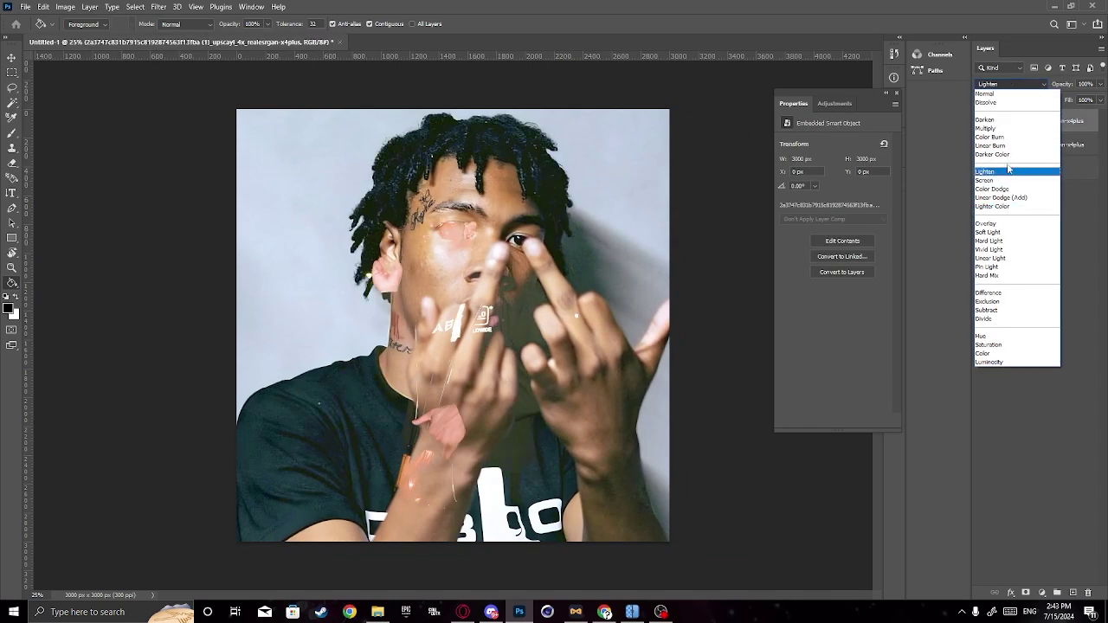
left_click(1006, 95)
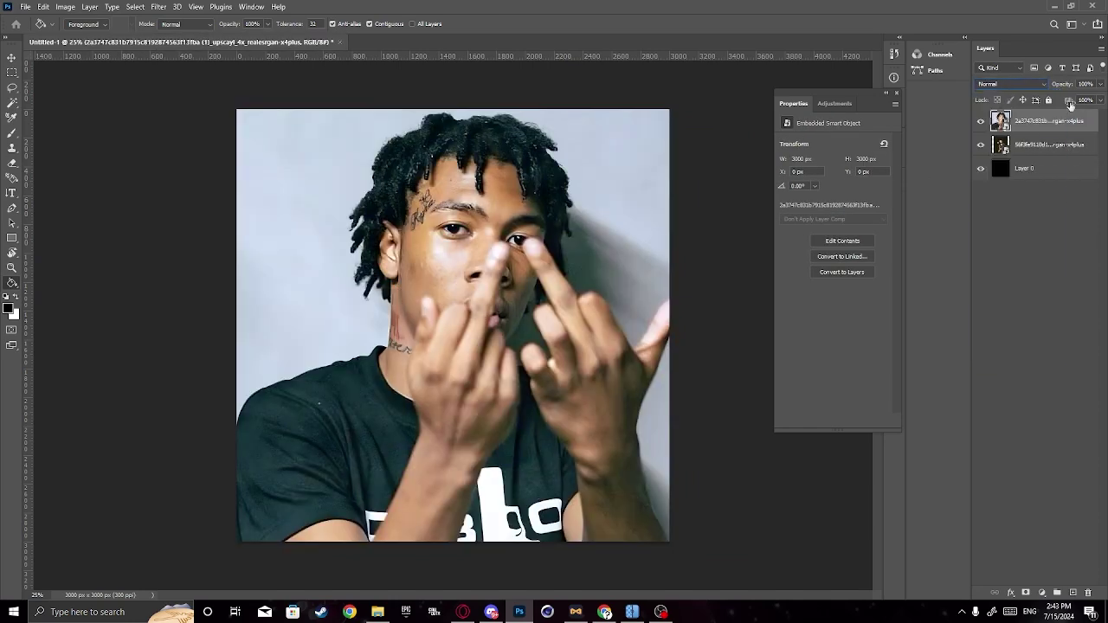
Rasterize both photo layers and hide the close-up portrait layer.
right_click(1059, 126)
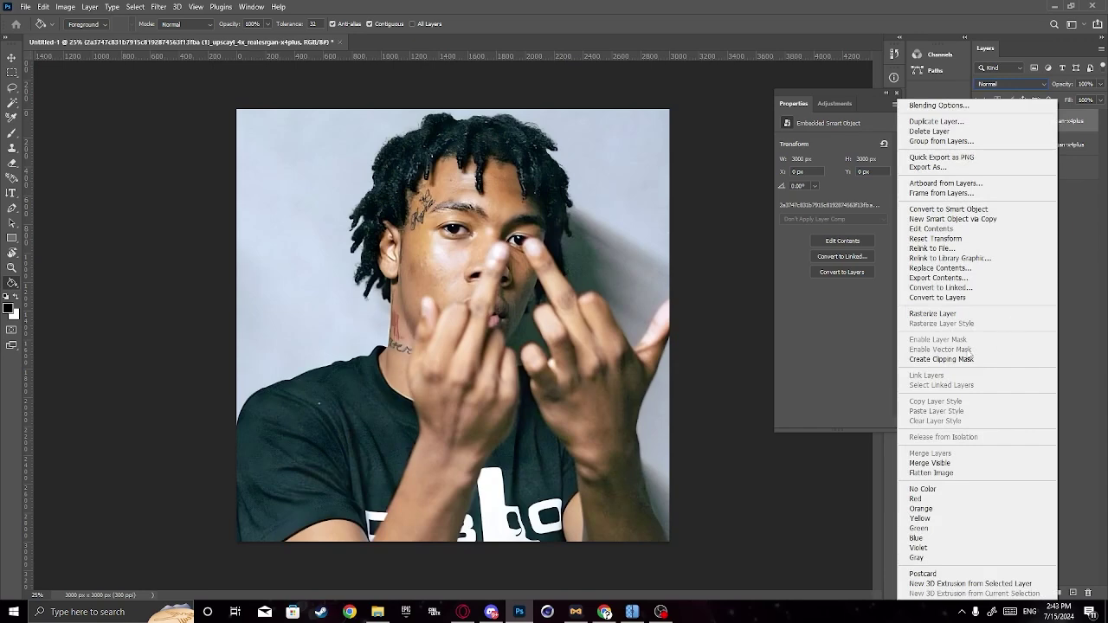
left_click(967, 311)
right_click(1066, 144)
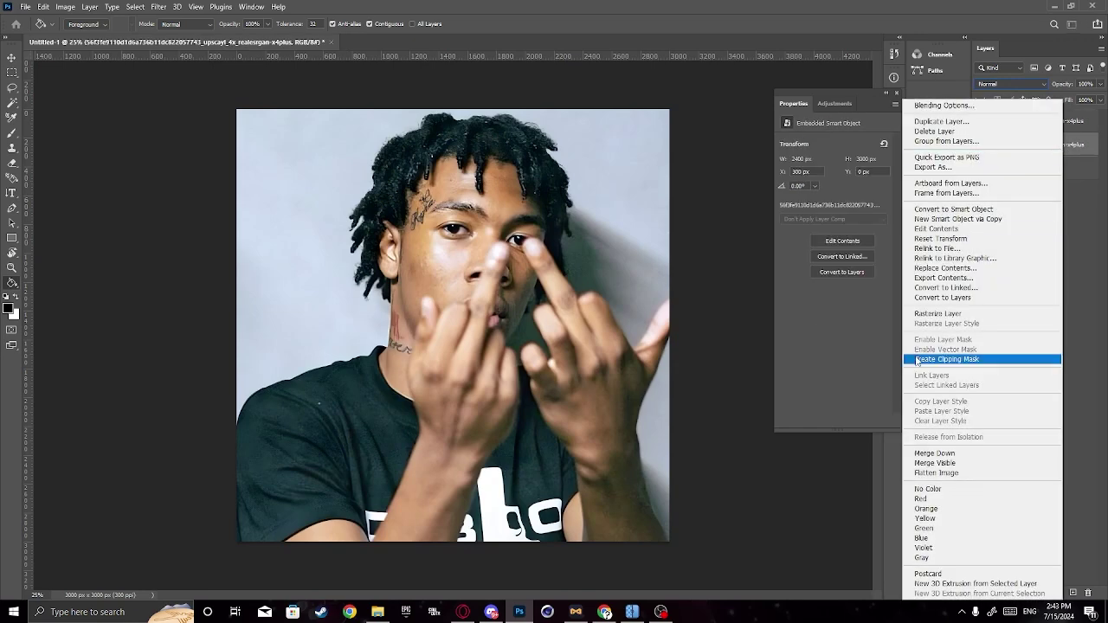
left_click(935, 315)
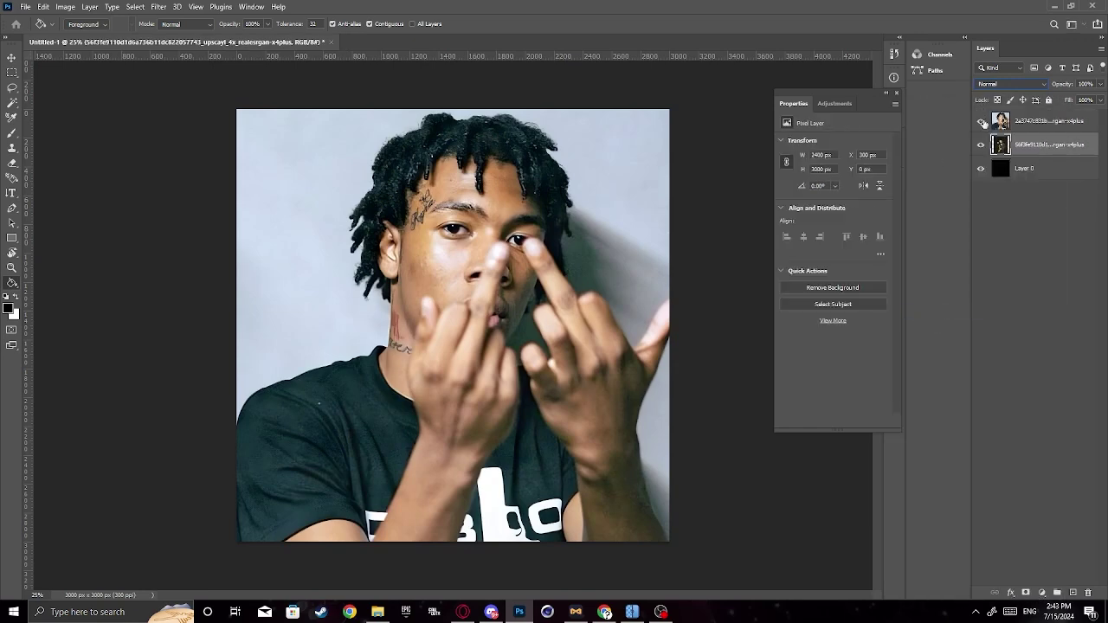
left_click(981, 122)
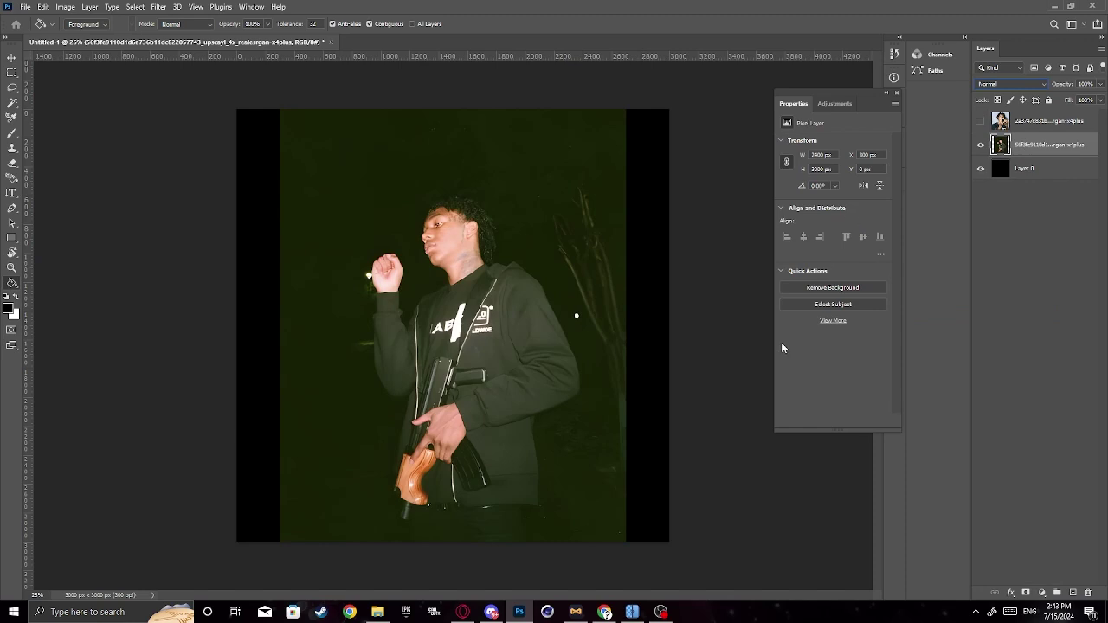
Enlarge the lower photo to 3000 by 3750 px so it fills the canvas, and discard the trial Color Balance adjustment.
left_click(1041, 594)
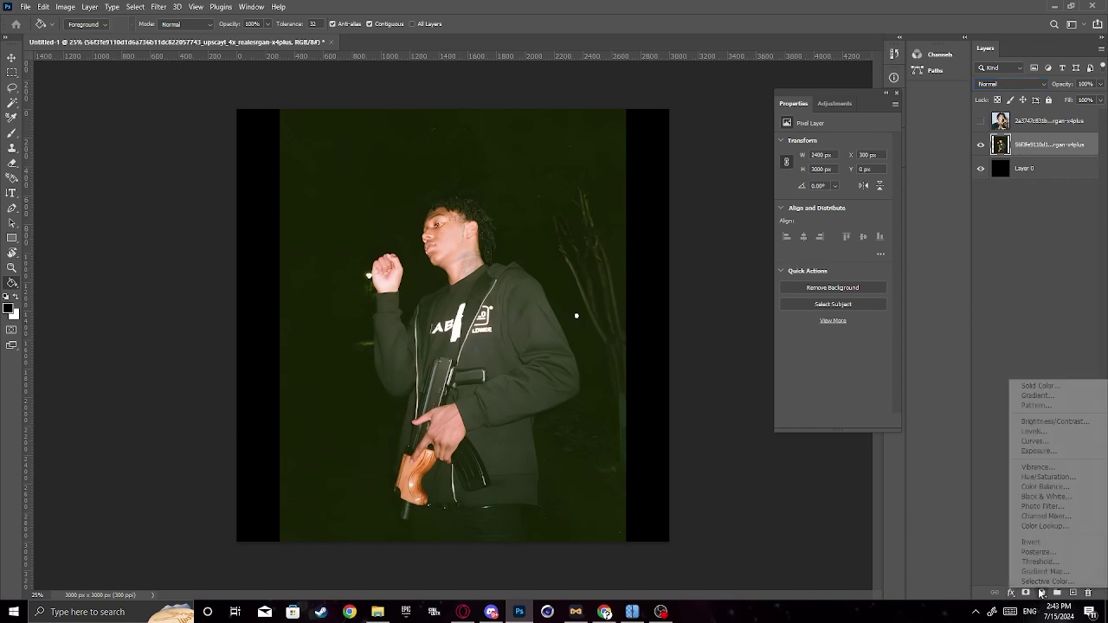
left_click(1032, 488)
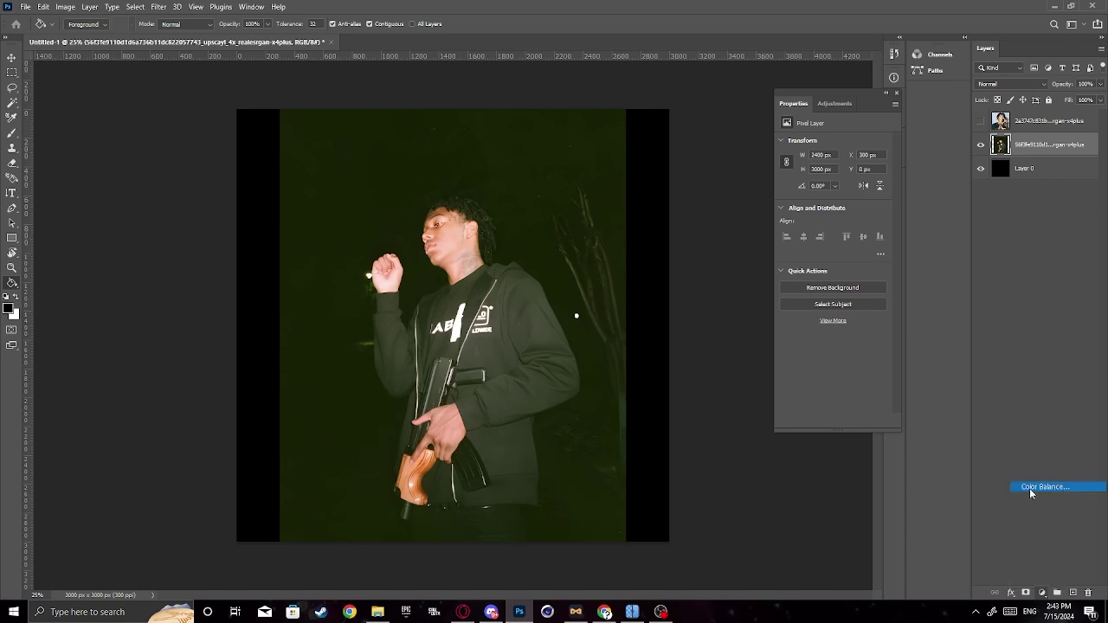
left_click_drag(815, 166, 771, 196)
key("ctrl+z")
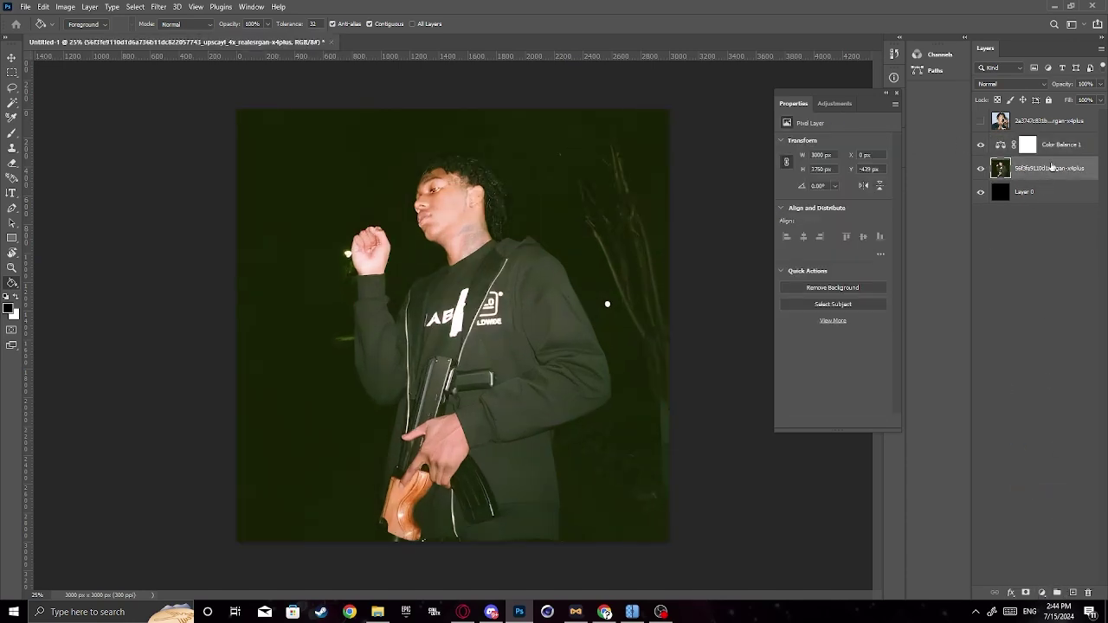
left_click(1058, 146)
key("Delete")
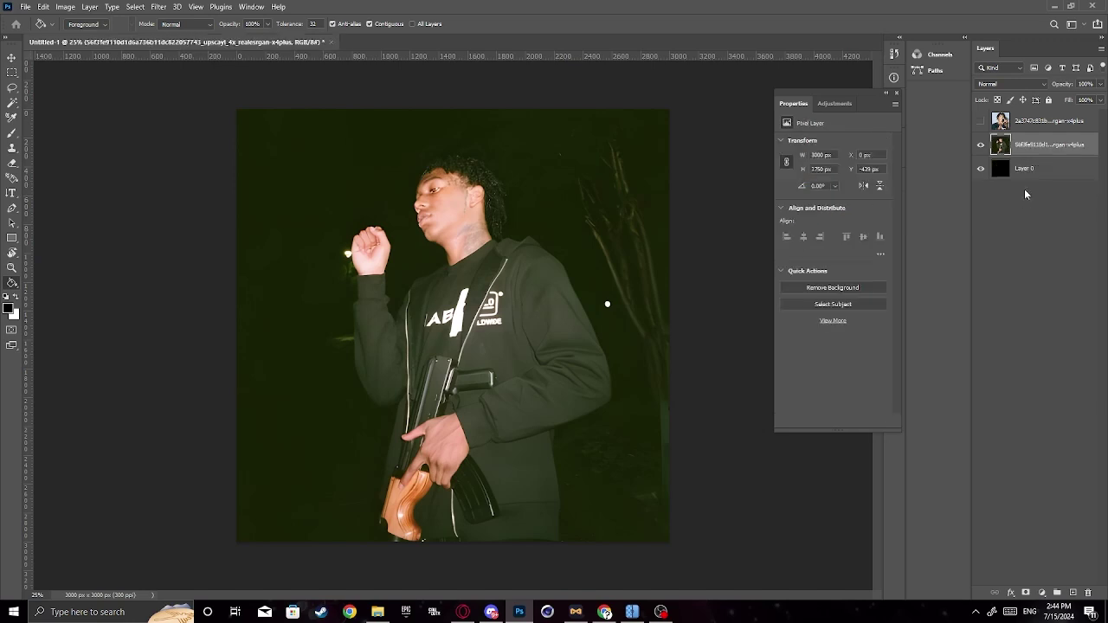
Add a Hue/Saturation adjustment layer above the lower photo with Saturation set to about -88.
left_click(1042, 593)
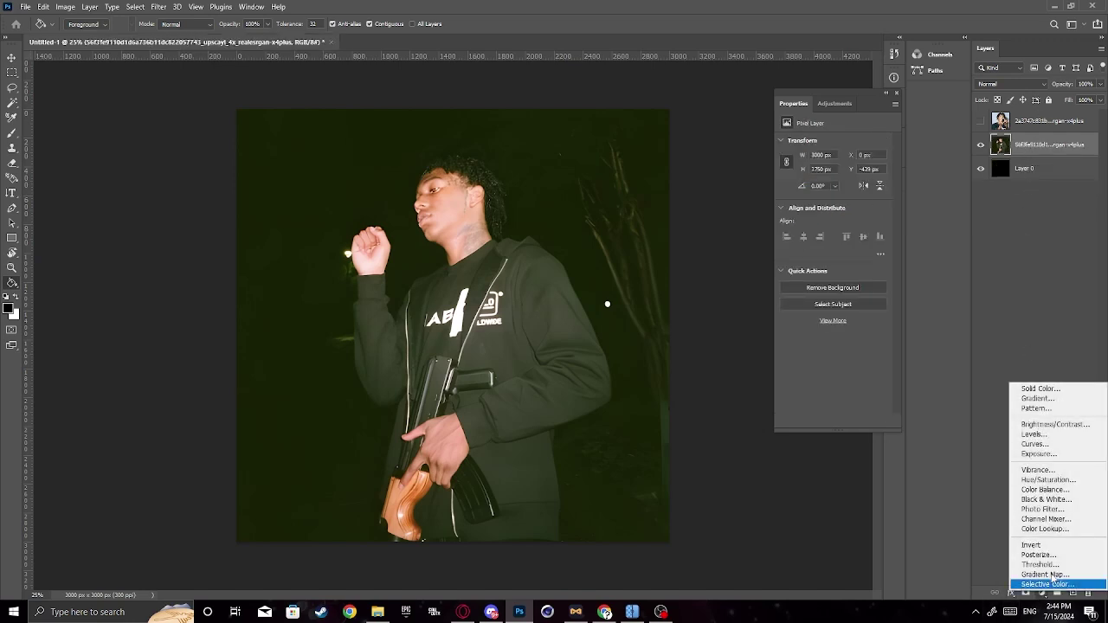
left_click(1058, 480)
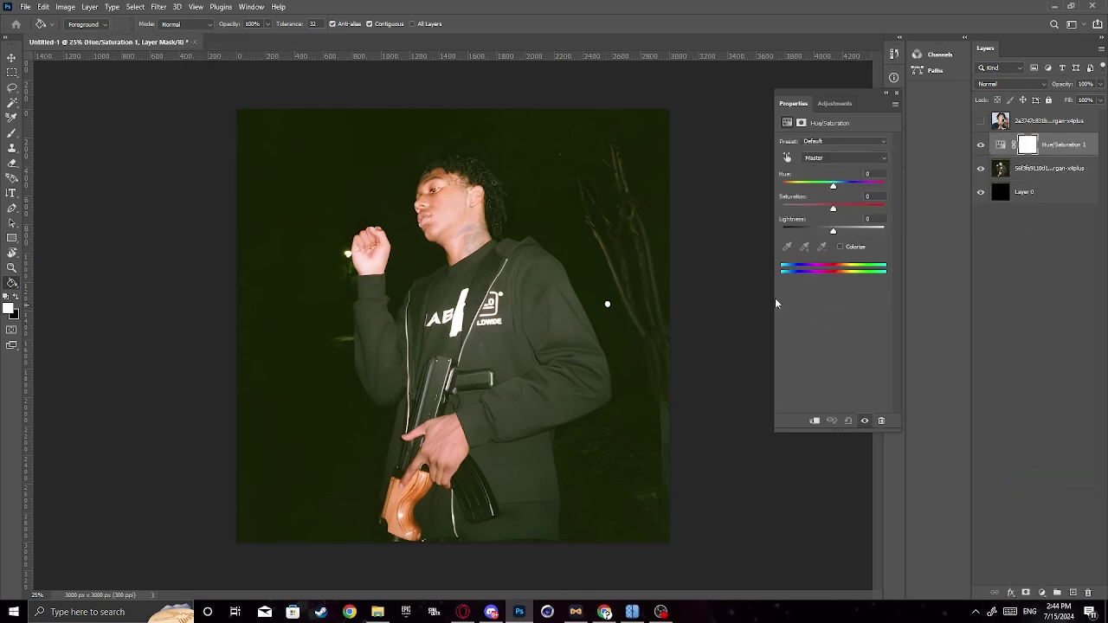
left_click_drag(832, 208, 833, 241)
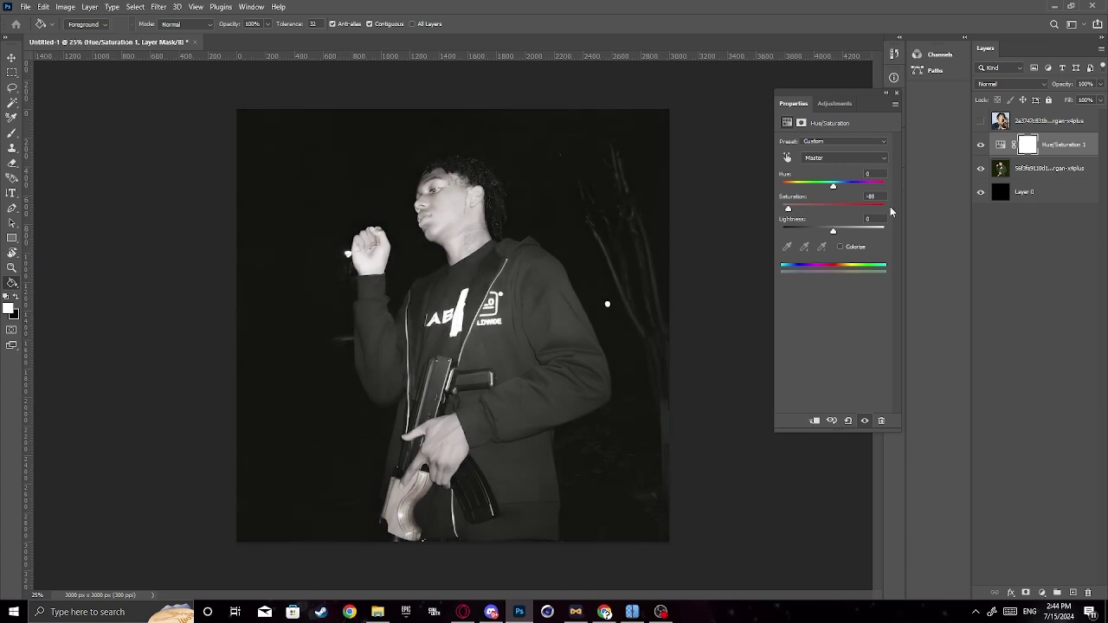
Move the close-up portrait layer beneath the Hue/Saturation adjustment and toggle its visibility to compare the two photos.
left_click(1058, 125)
left_click_drag(1060, 126, 1055, 159)
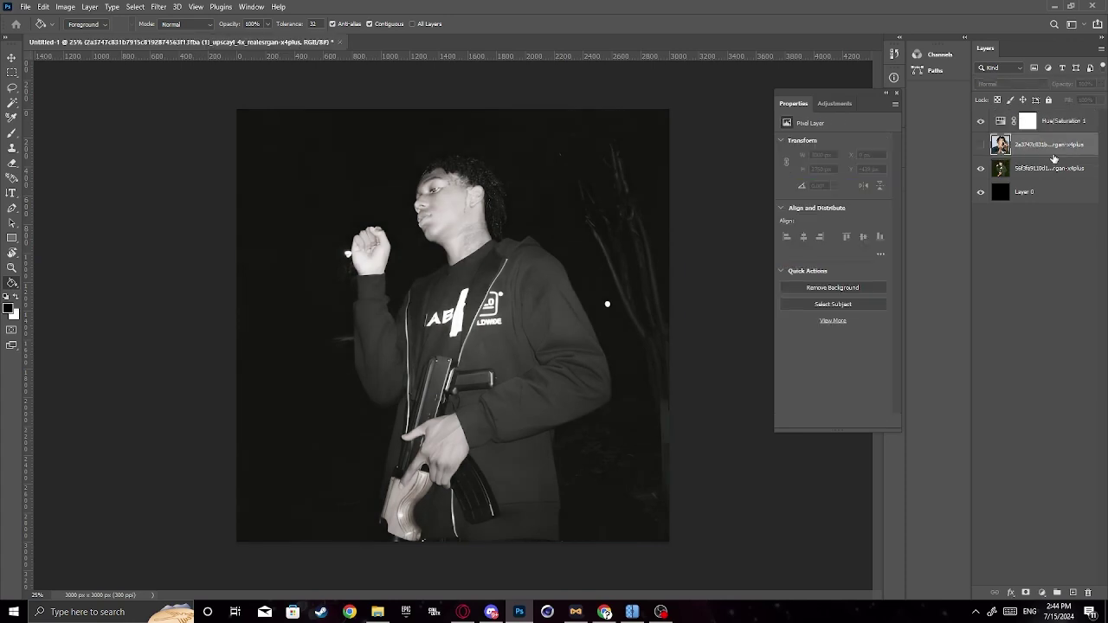
left_click(981, 145)
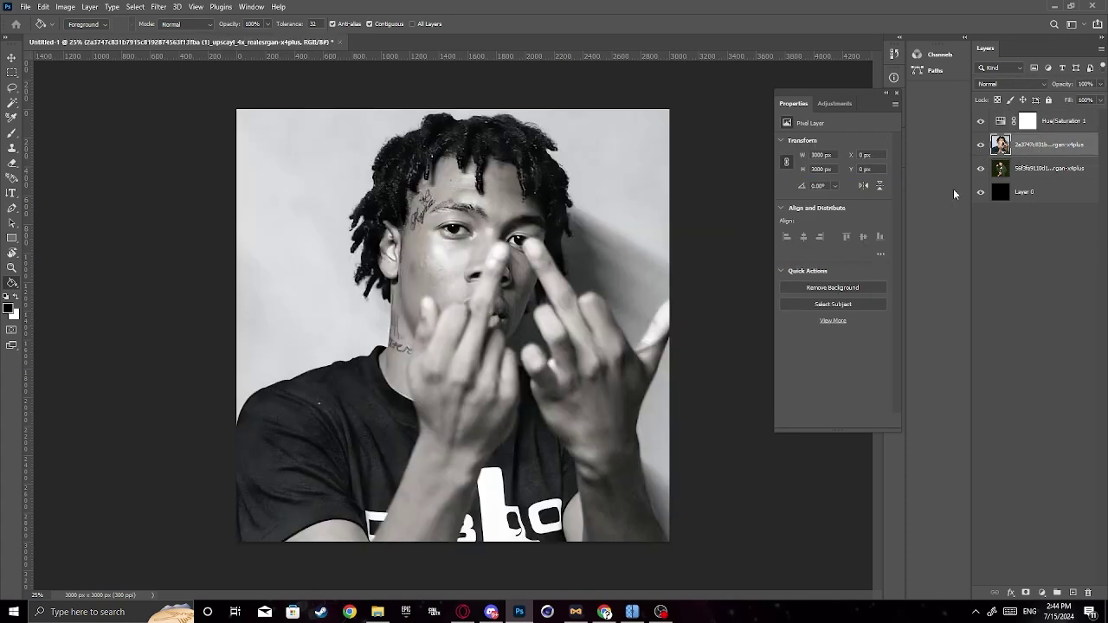
left_click(981, 144)
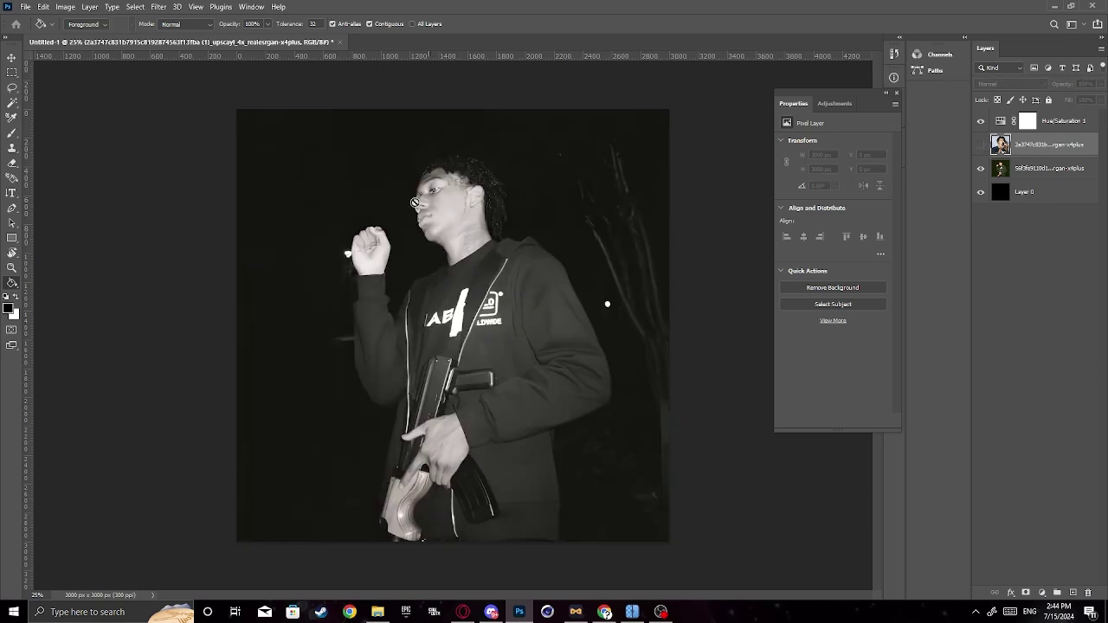
left_click(982, 145)
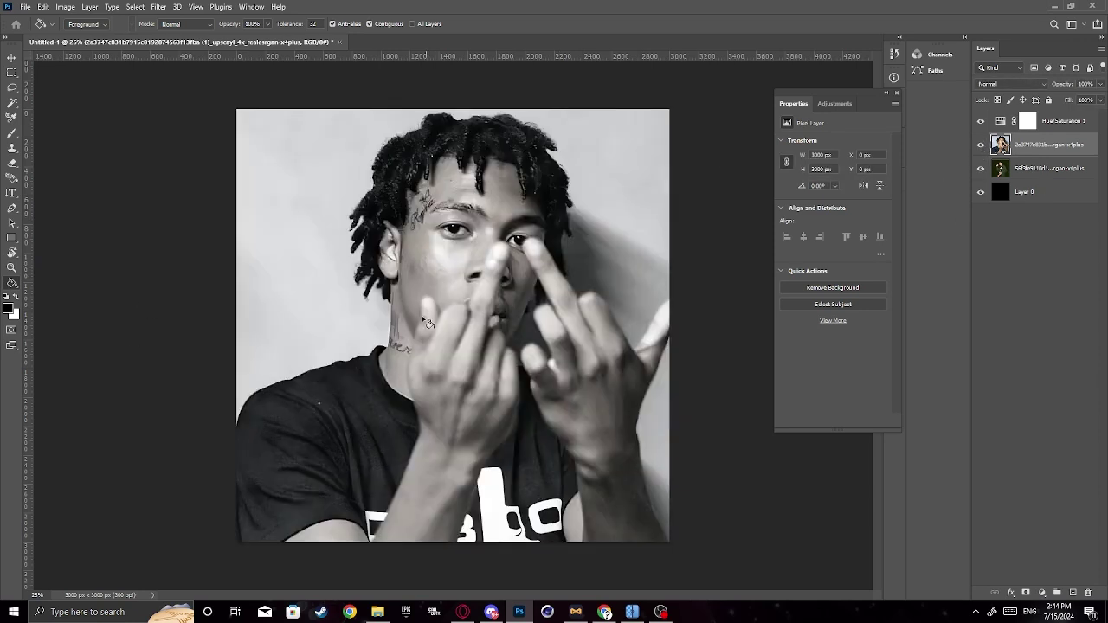
left_click(981, 145)
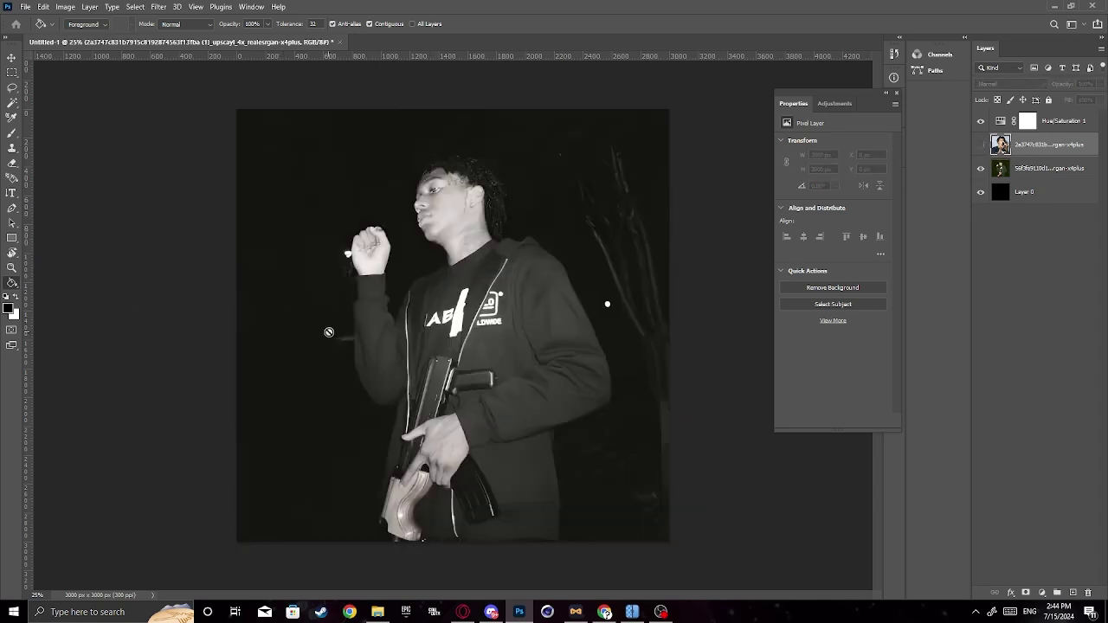
Select the subject of the lower photo automatically.
left_click(1053, 172)
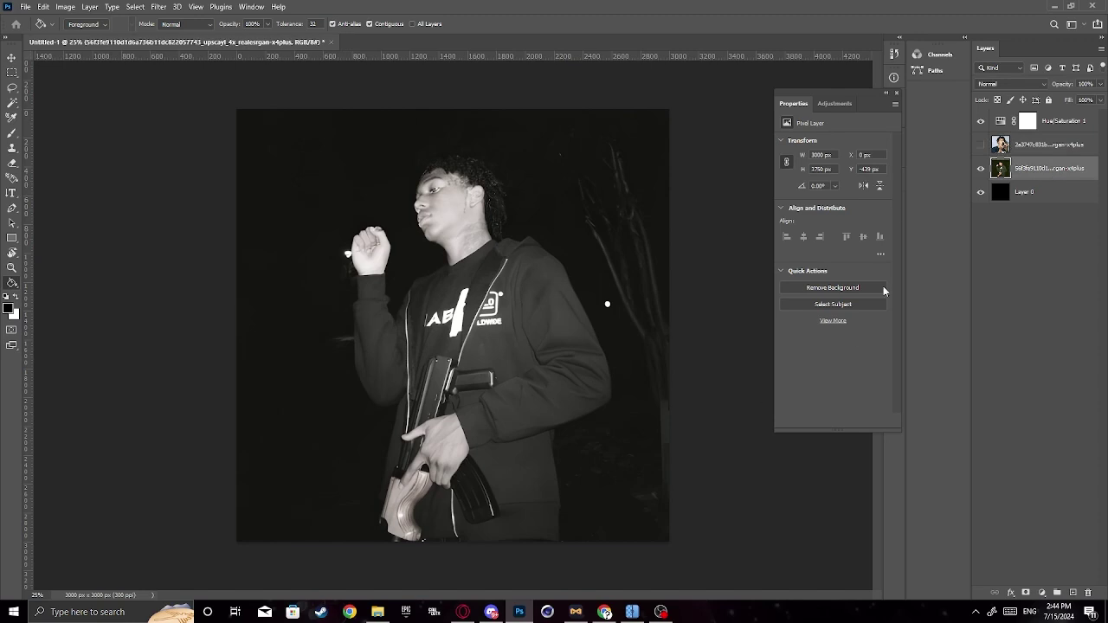
left_click(802, 304)
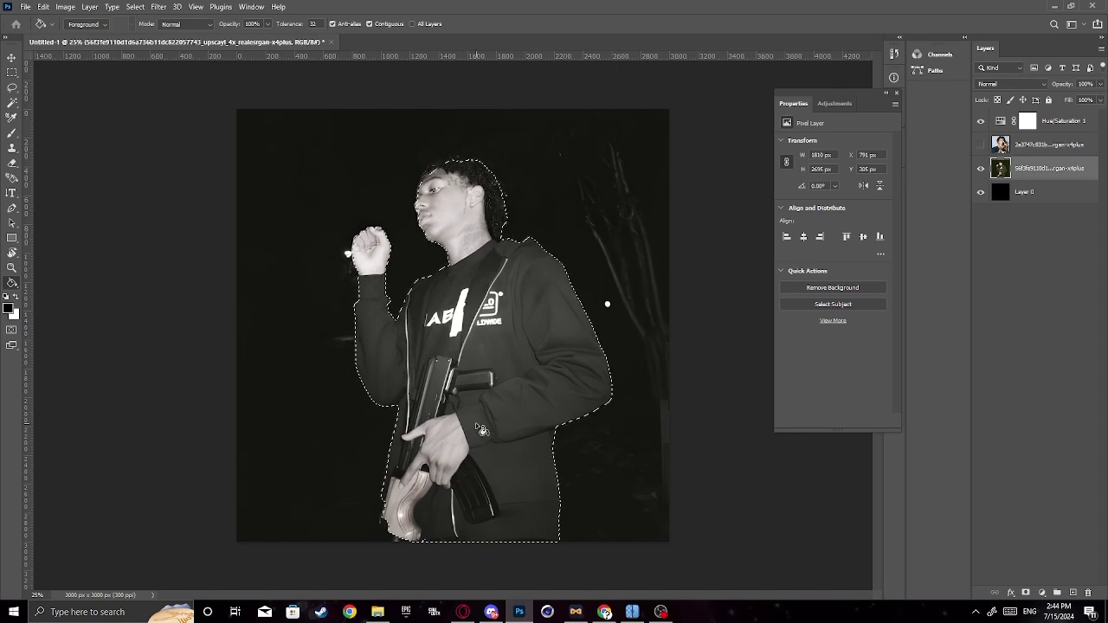
key("w")
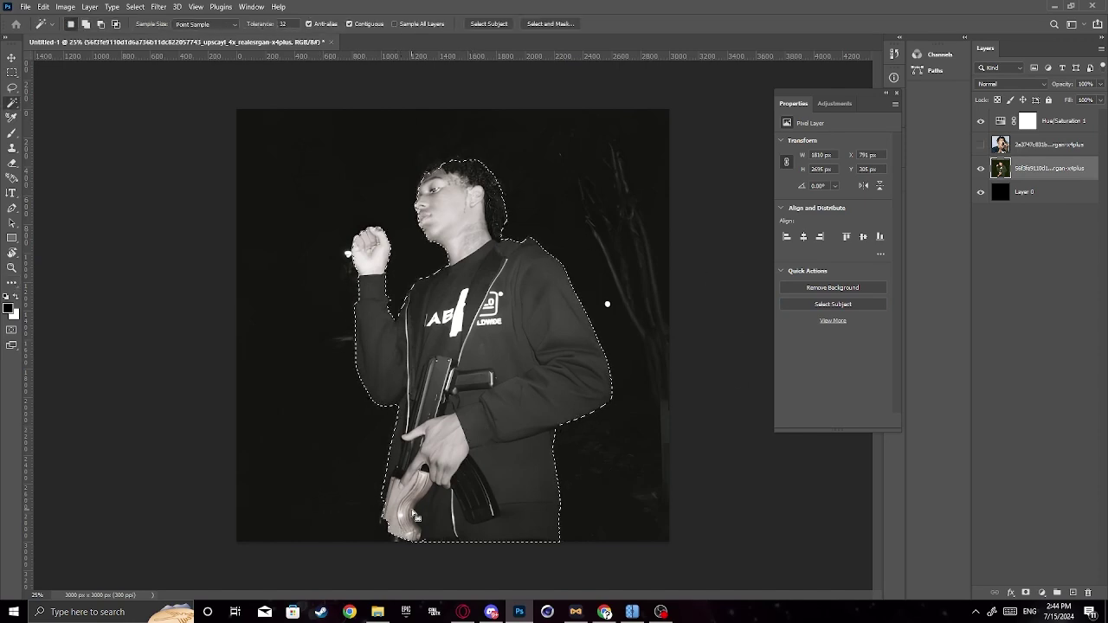
Add the missed area around the rifle stock's lower end to the selection by painting white in Quick Mask at 100% brush opacity.
key("q")
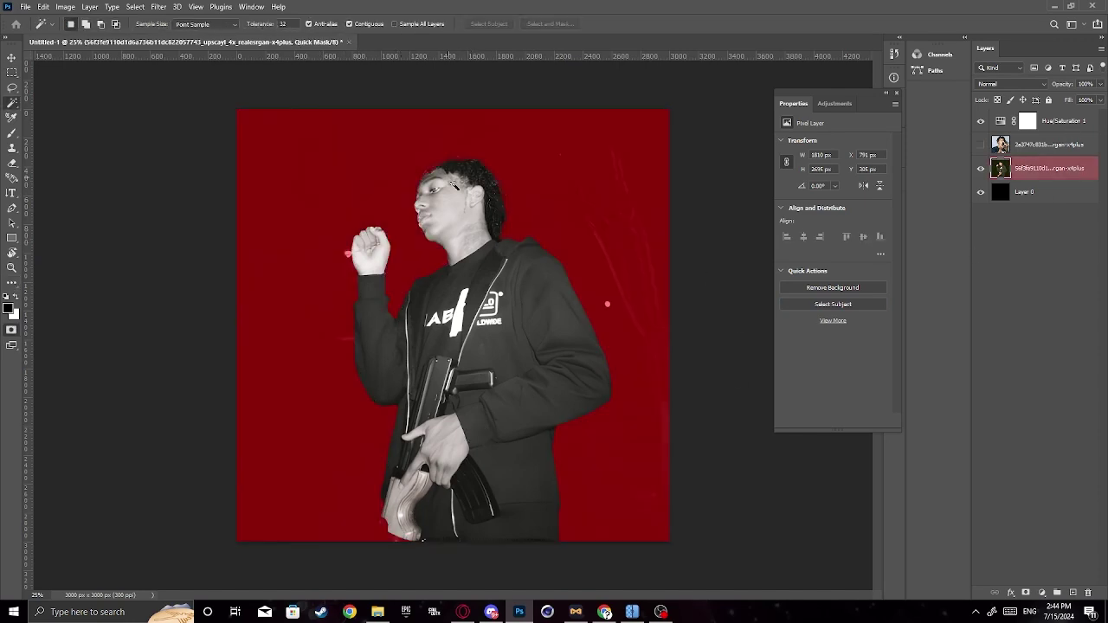
key("x")
key("b")
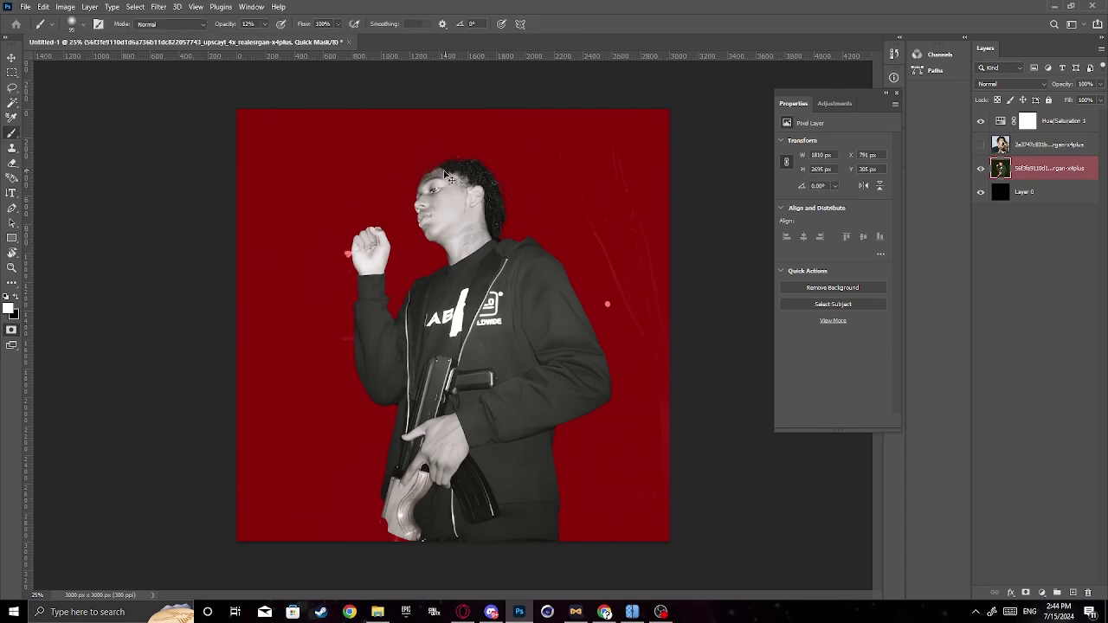
left_click(68, 28)
left_click_drag(93, 60, 120, 68)
mouse_move(418, 538)
left_mouse_down()
mouse_move(404, 526)
mouse_move(398, 547)
left_mouse_up()
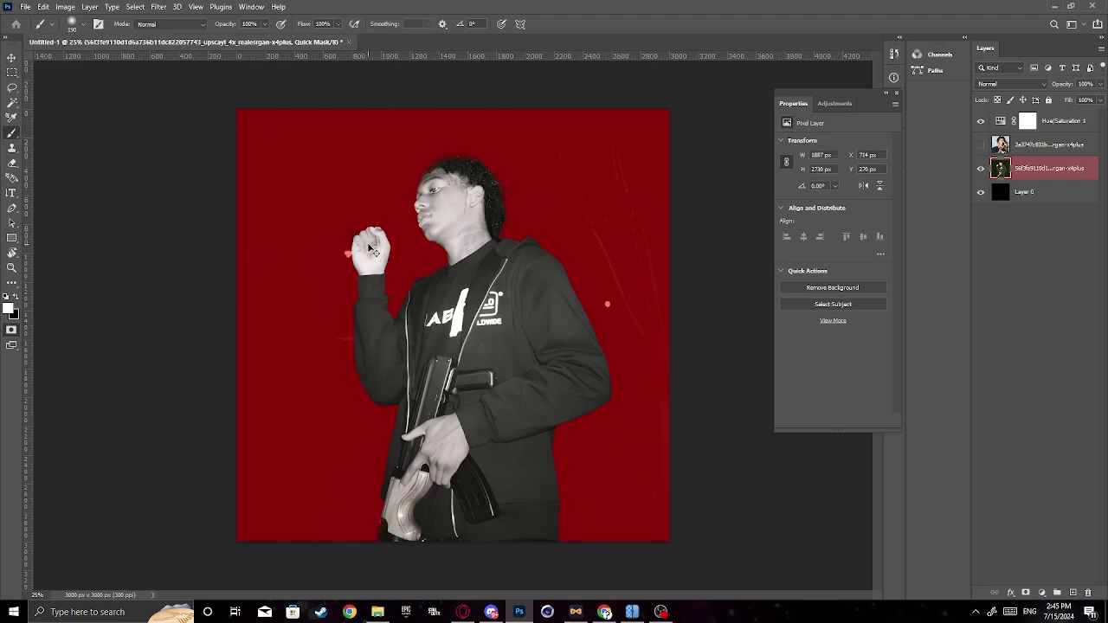
key("q")
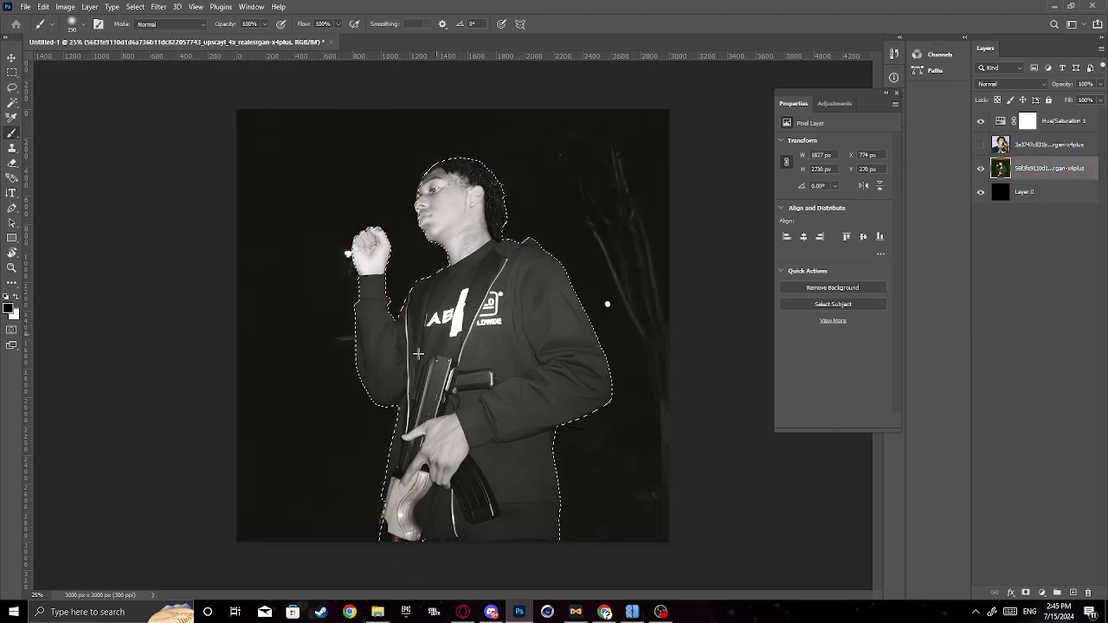
key("q")
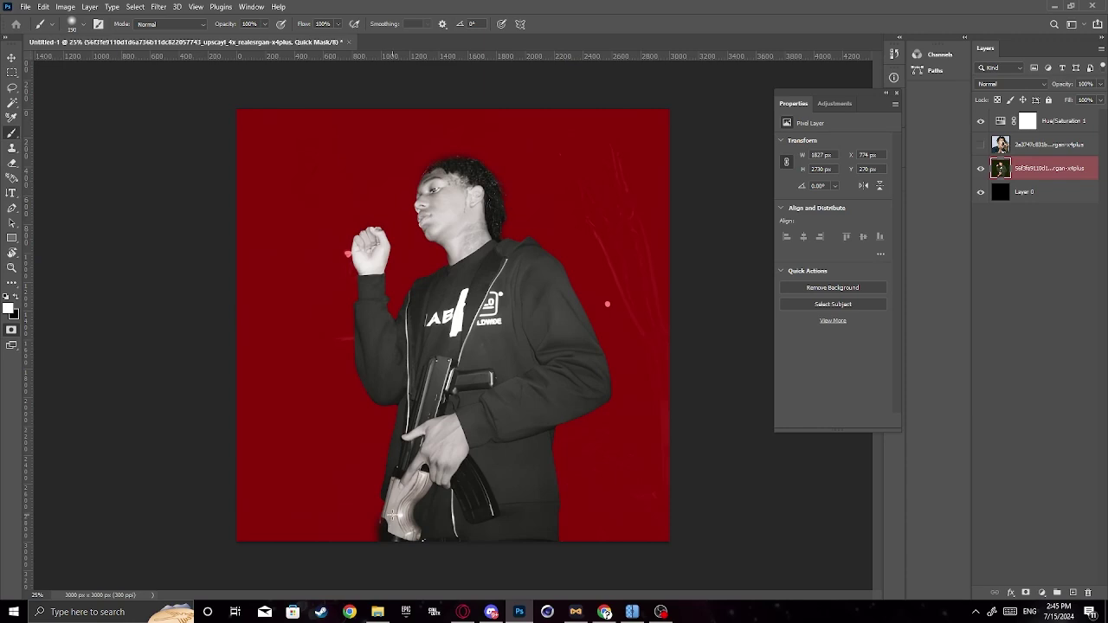
key("q")
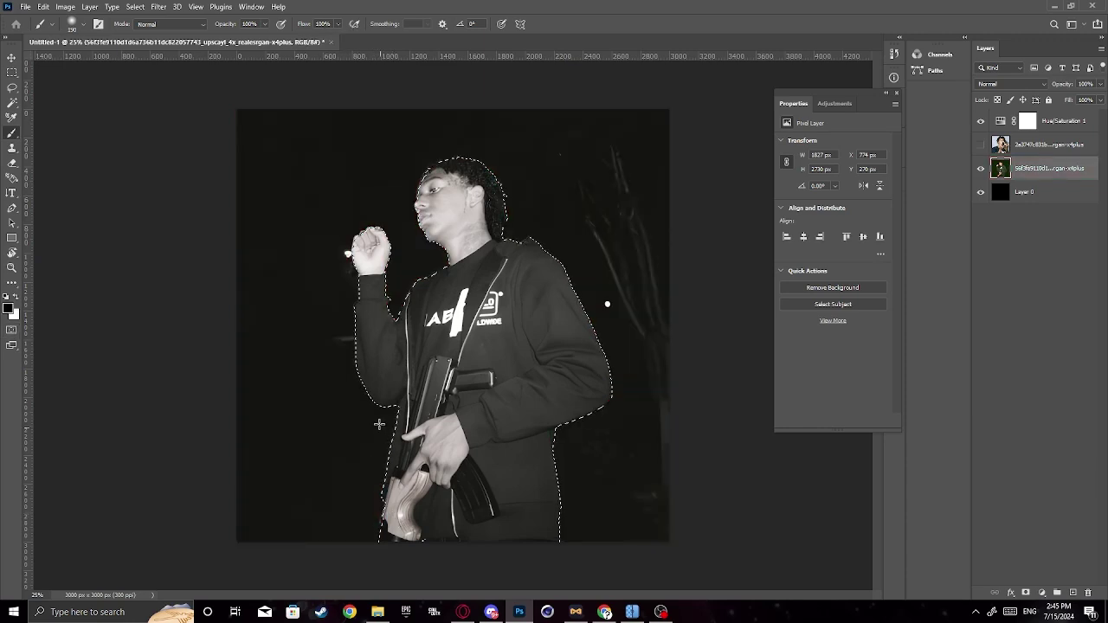
Copy the selected figure onto its own new layer.
key("m")
right_click(456, 344)
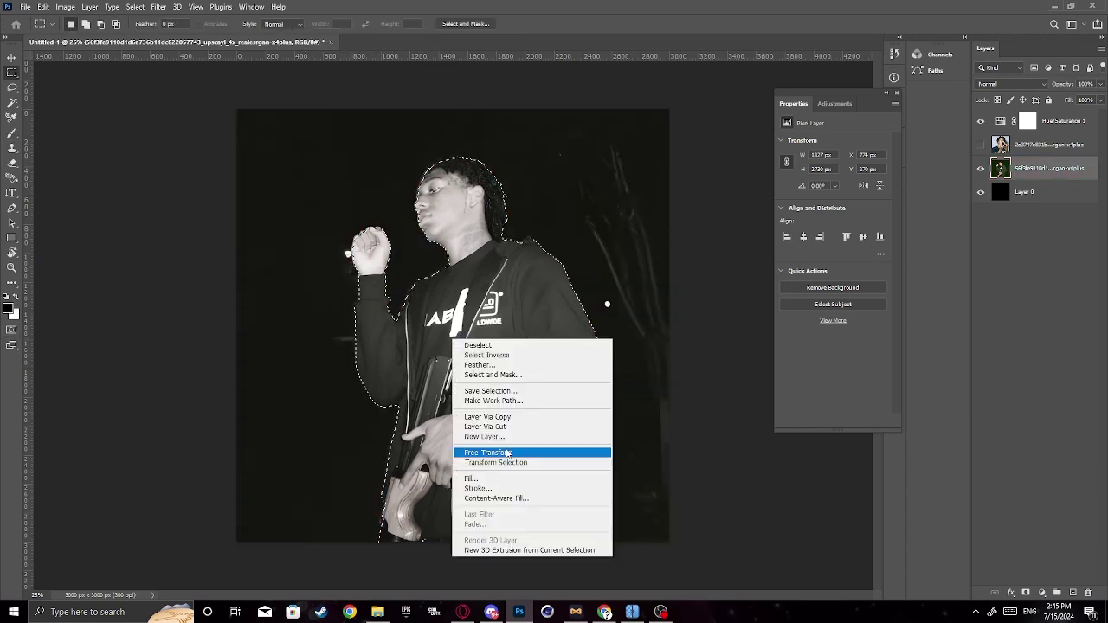
left_click(503, 404)
Show the close-up portrait layer and start a Pen path from below the canvas edge up the outer forearm to the wrist.
left_click(1049, 144)
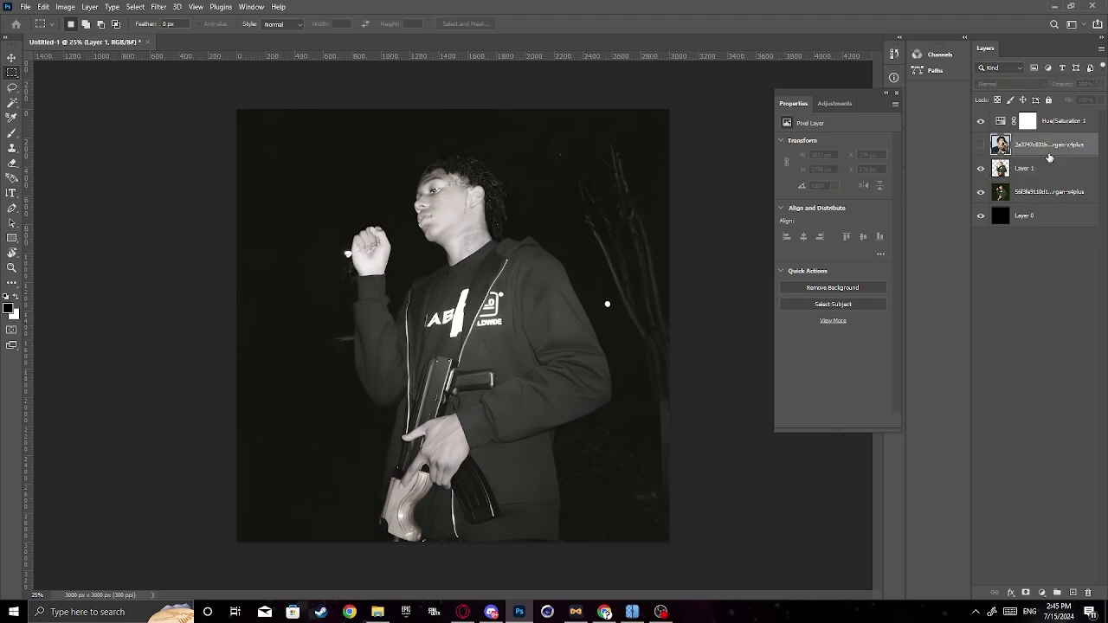
left_click(981, 145)
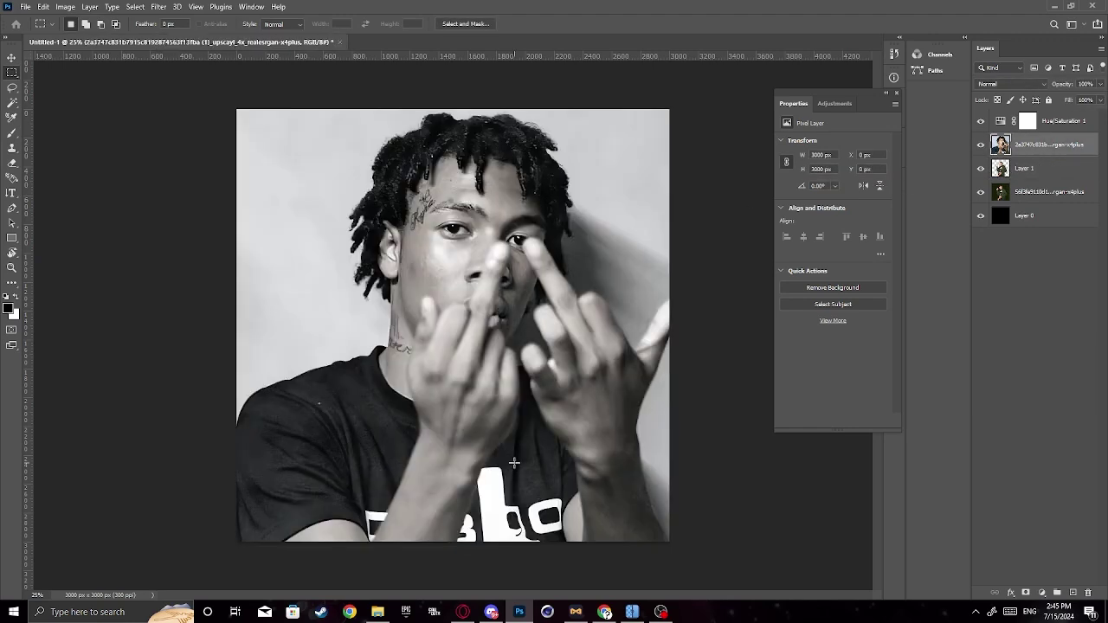
key("p")
left_click(364, 549)
left_click(379, 532)
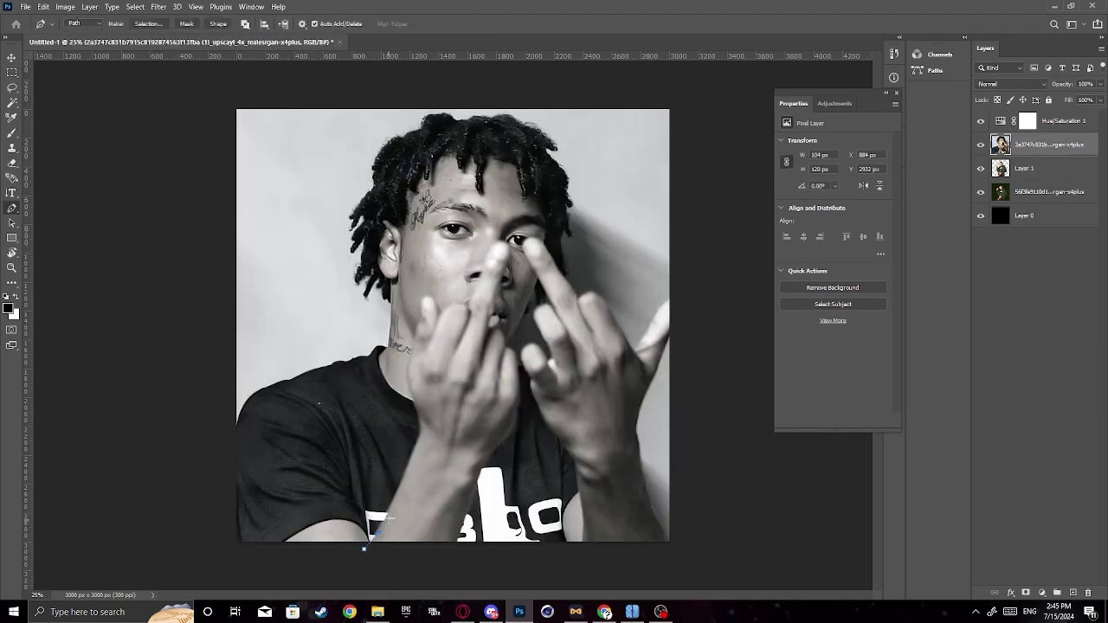
left_click(382, 522)
left_click(408, 464)
left_click(419, 430)
Continue the Pen path up the outer edge of the hand and over the folded fingertips to the raised finger's base.
left_click(408, 391)
key("ctrl+z")
left_click(415, 412)
key("ctrl+z")
left_click(413, 400)
left_click(414, 340)
left_click(424, 295)
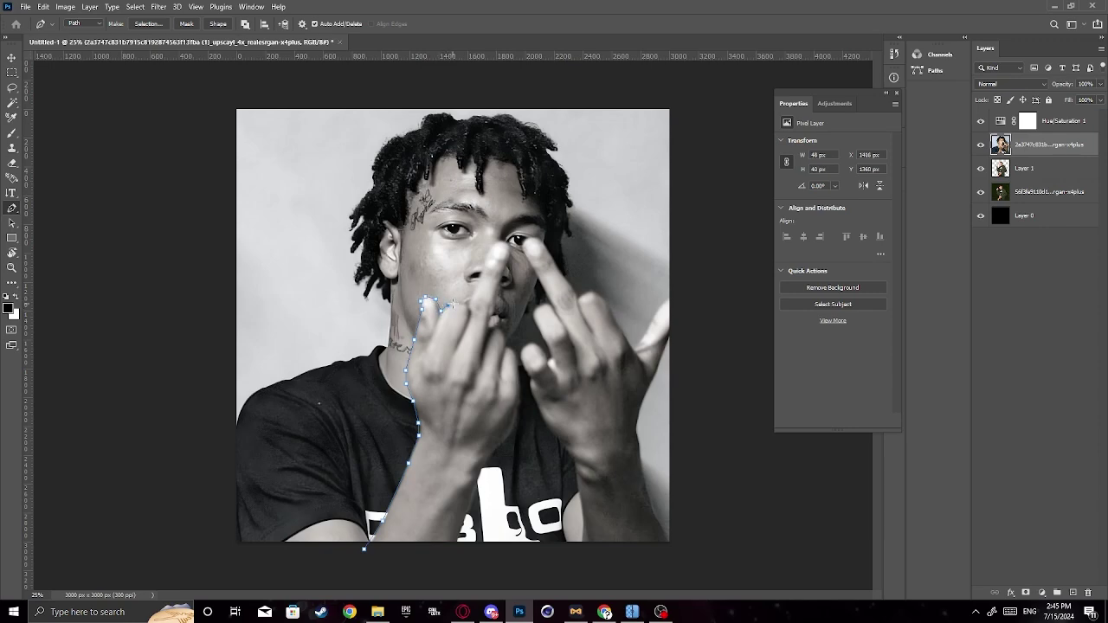
left_click(468, 302)
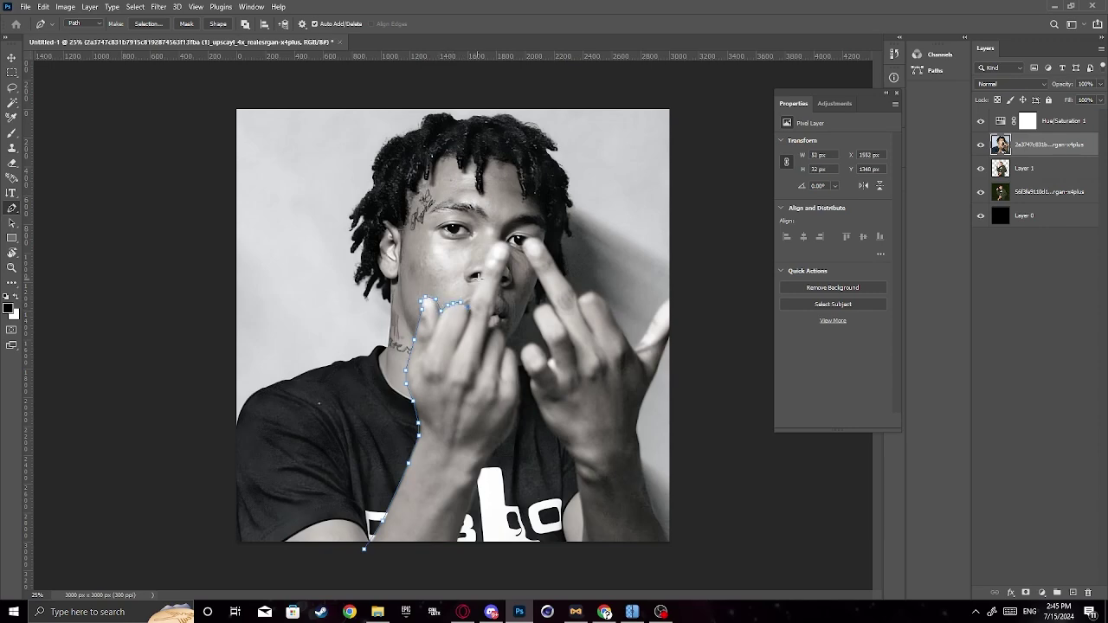
Trace the Pen path around the raised middle finger and down to the neighbouring folded knuckles.
left_click(495, 247)
left_click(511, 240)
left_click(497, 286)
left_click(491, 328)
left_click(495, 329)
left_click(503, 335)
Continue the Pen path along the folded fingers and the inner side of the hand down to the wrist.
left_click(512, 355)
left_click(516, 368)
left_click(517, 386)
left_click(516, 394)
key("ctrl+z")
key("ctrl+z")
left_click(518, 398)
left_click(514, 415)
left_click(509, 431)
left_click(497, 452)
left_click(476, 474)
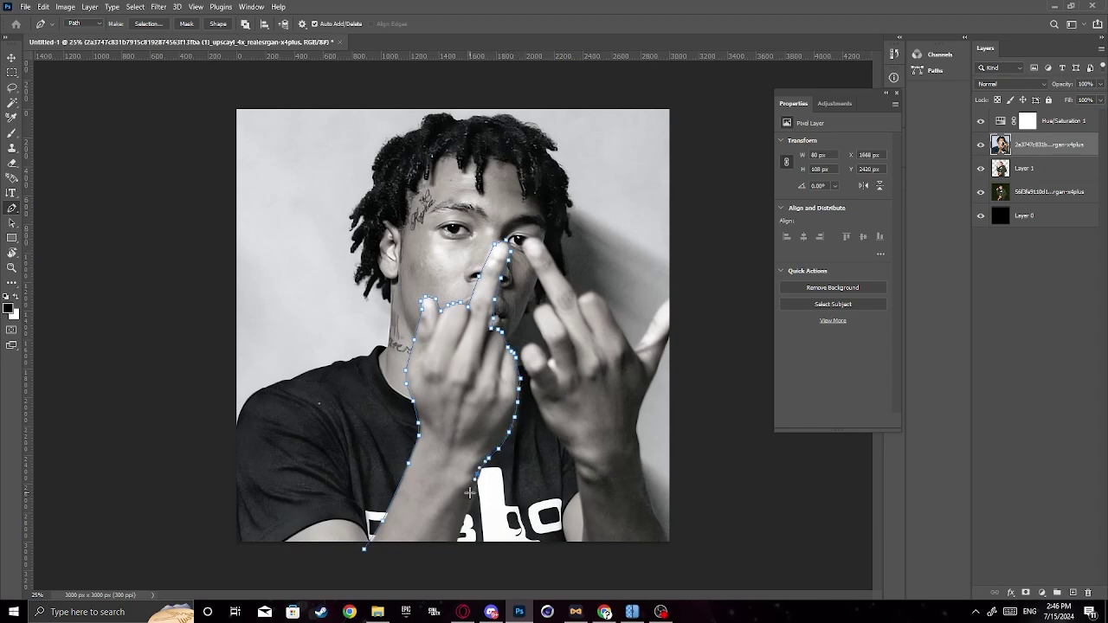
Redo the last wrist anchor, run the Pen path down the forearm and close it below the canvas edge.
key("ctrl+z")
left_click(471, 494)
left_click(452, 551)
left_click(360, 569)
left_click(365, 551)
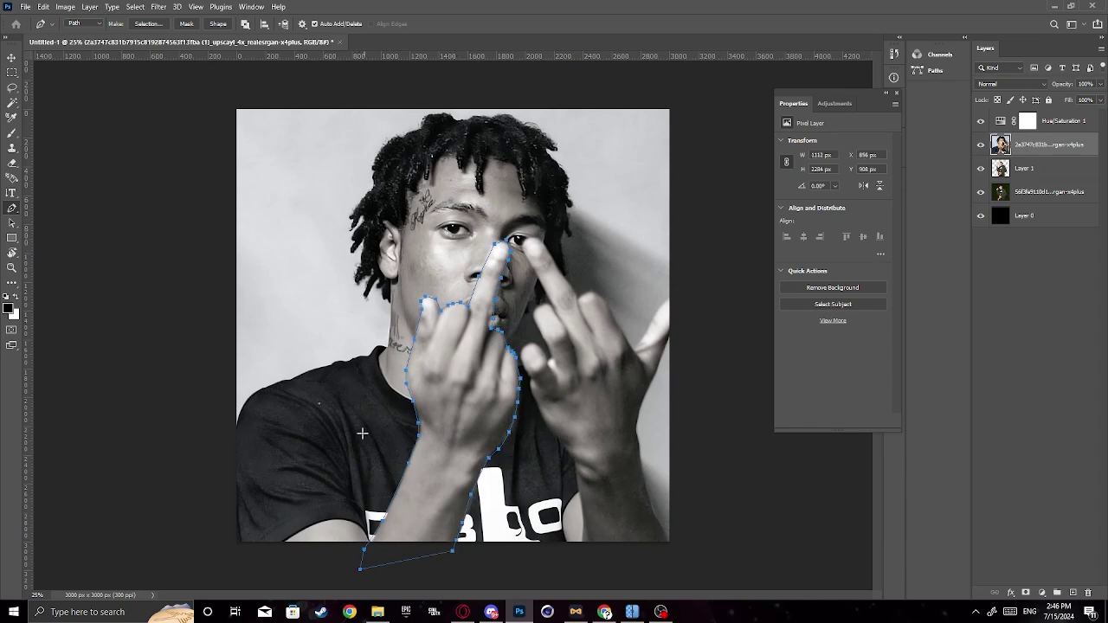
Convert the closed hand path into a new anti-aliased selection with a 2-pixel feather radius.
right_click(362, 435)
left_click(408, 160)
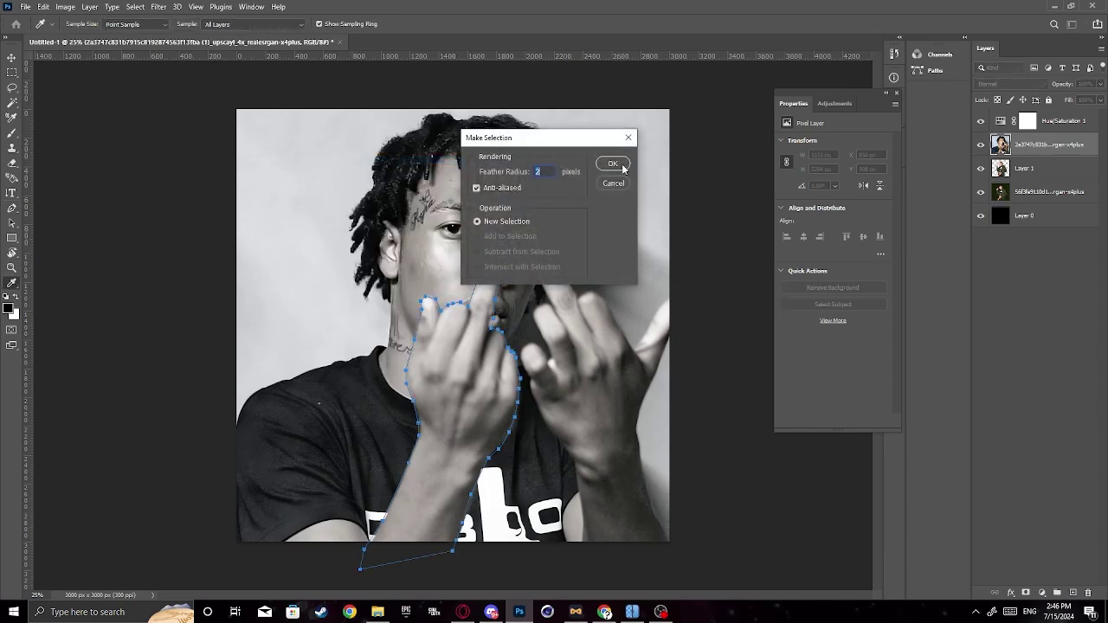
left_click(613, 163)
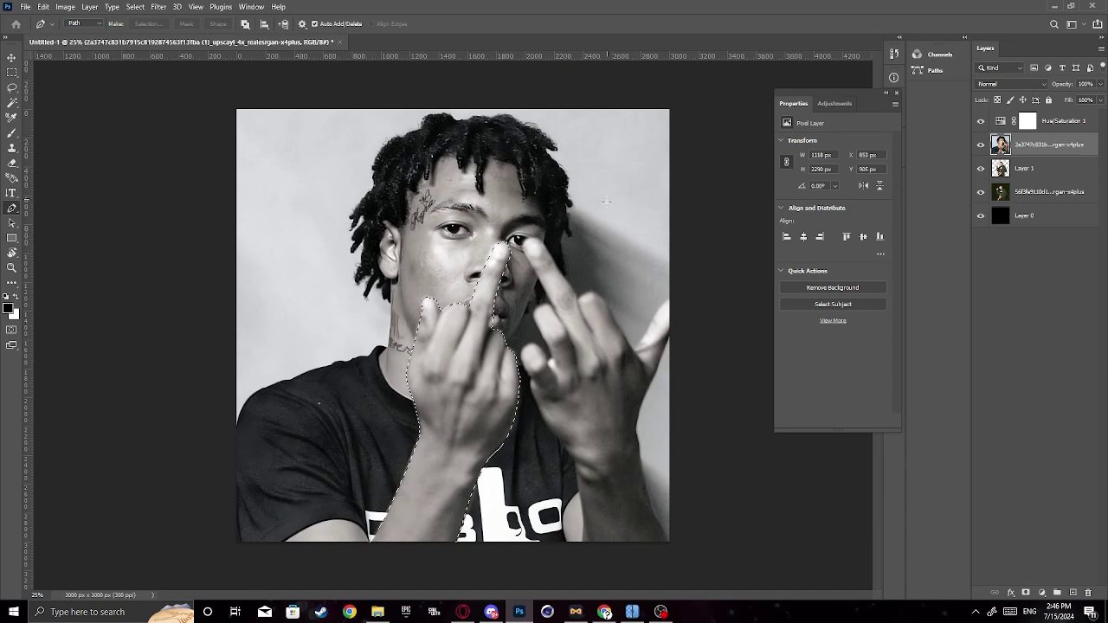
Copy the selected hand and forearm onto a new layer.
key("m")
right_click(546, 296)
left_click(580, 373)
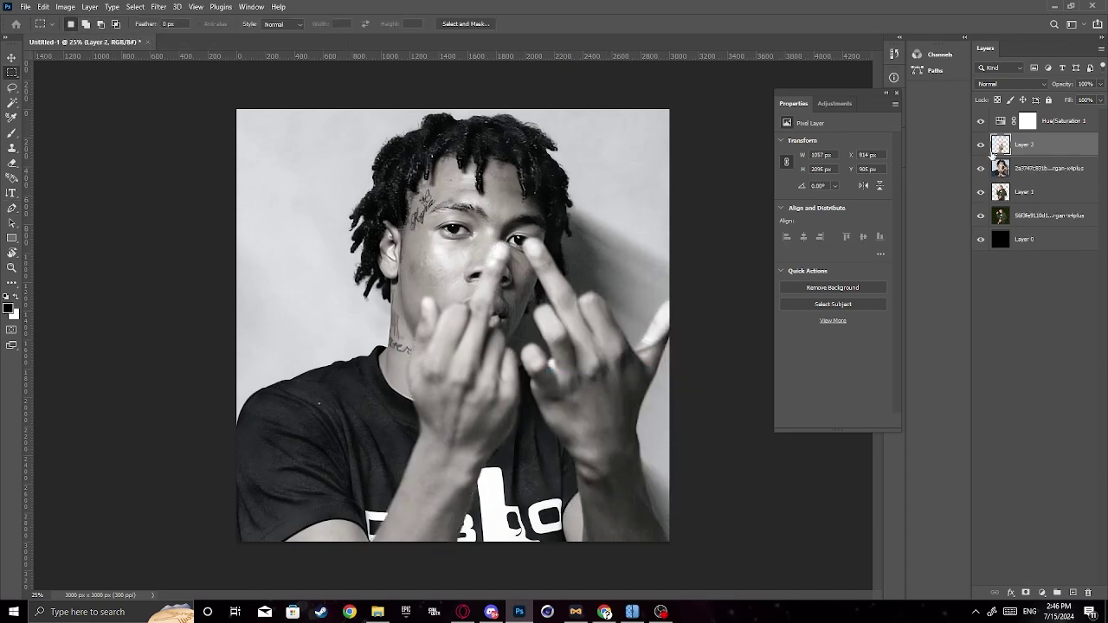
Hide the close-up portrait and try placing the copied hand beside the figure, scaled to 112.87% and rotated 6.21°.
left_click(981, 167)
key("ctrl+t")
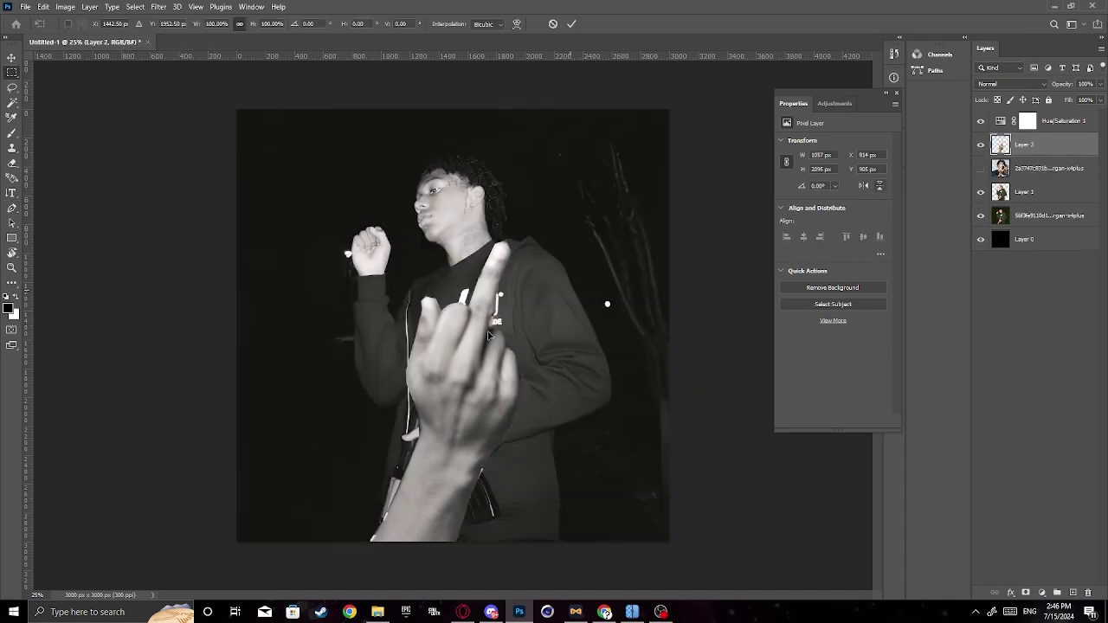
left_click_drag(450, 372, 312, 373)
left_click_drag(400, 346, 401, 399)
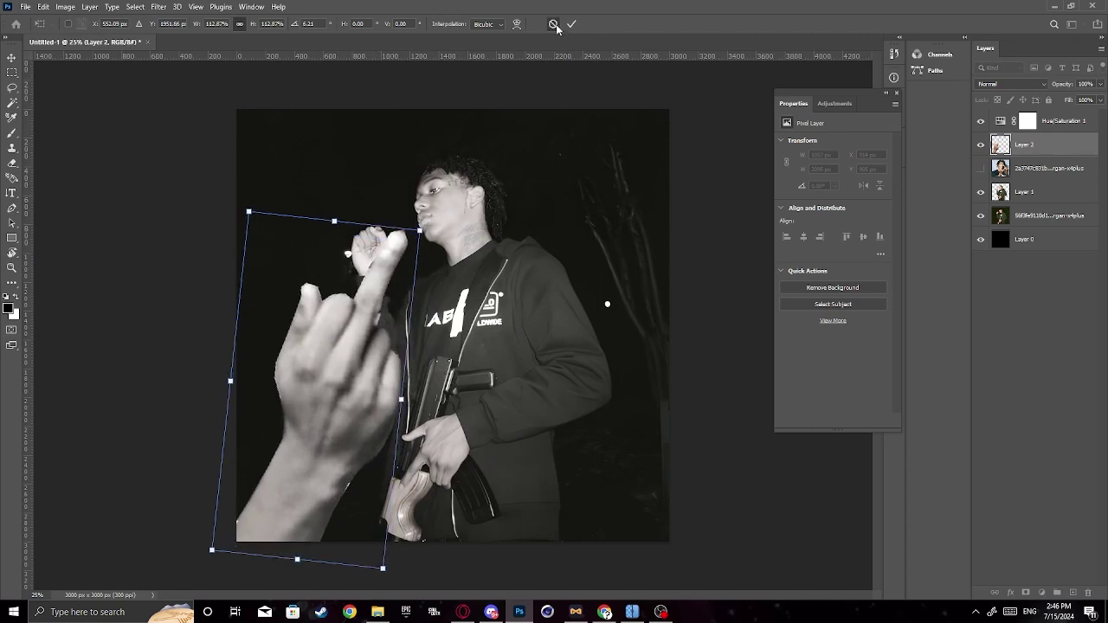
Cancel the hand's transform and undo the layer copy to return to the hand selection on the close-up portrait.
key("Escape")
key("ctrl+z")
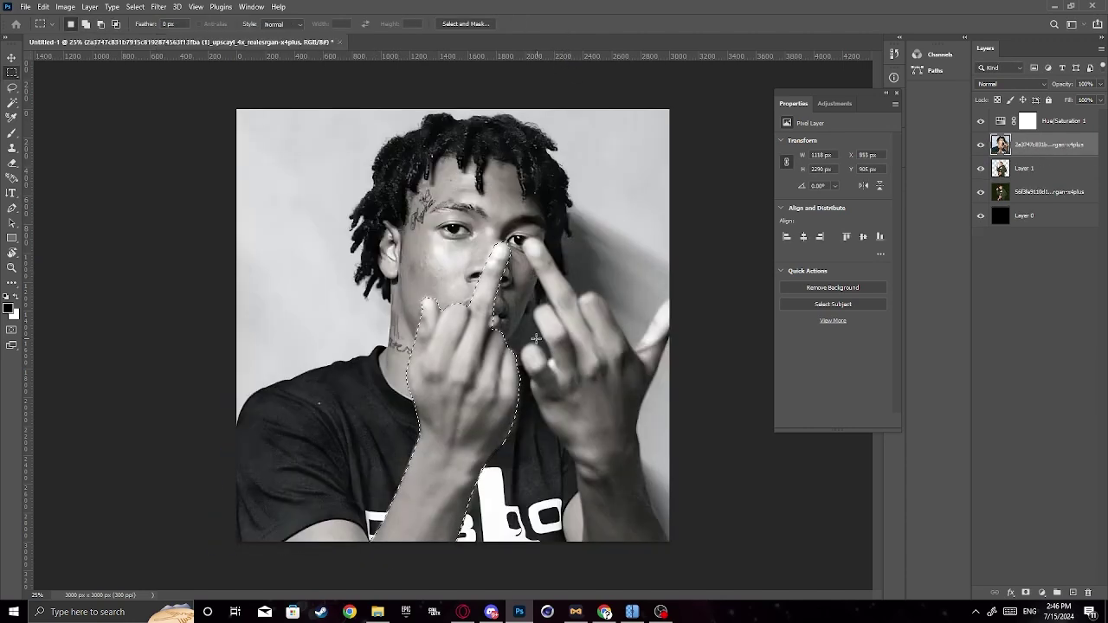
right_click(524, 287)
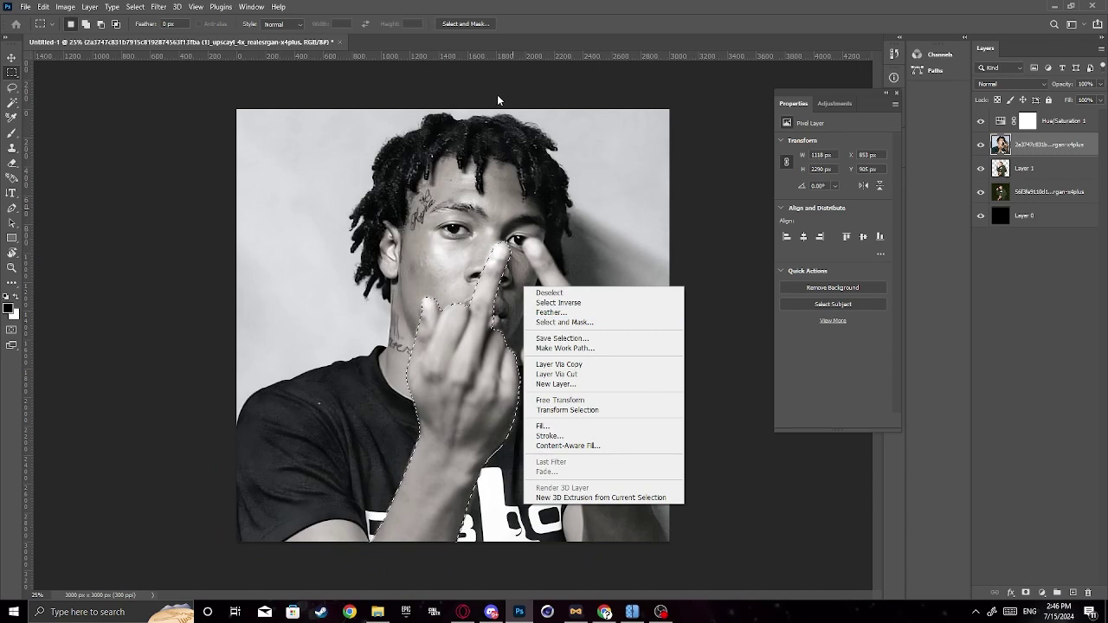
key("Escape")
Display the first hand's selection as a Quick Mask for touching up.
key("q")
key("b")
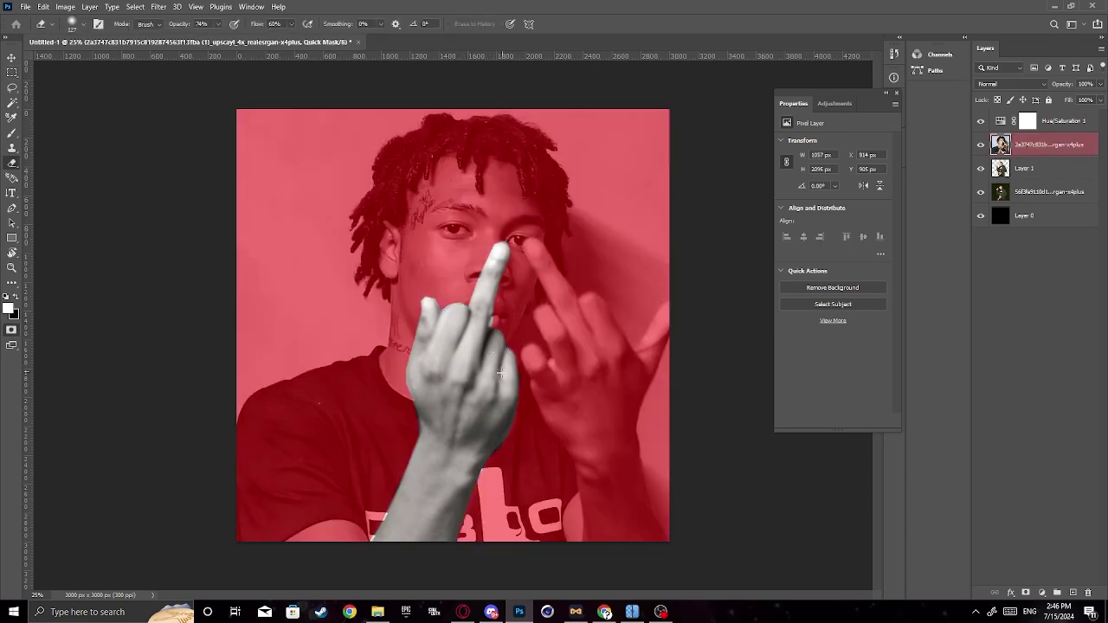
key("x")
key("x")
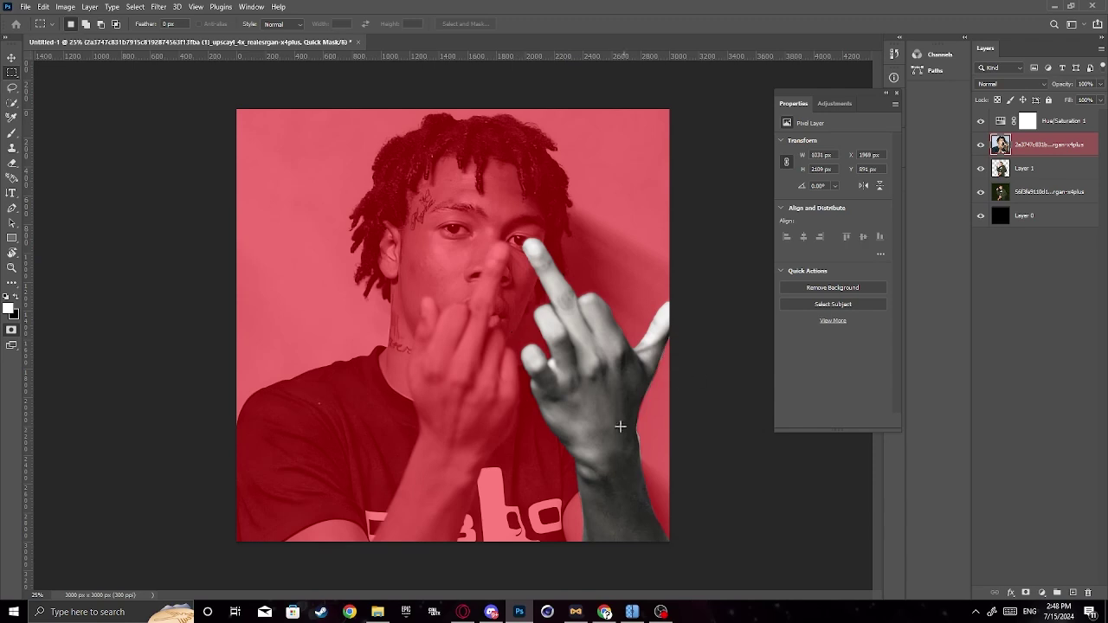
Try a Quick Mask brush stroke along the other hand's outer wrist edge, undo it and switch the paint colour to black.
key("e")
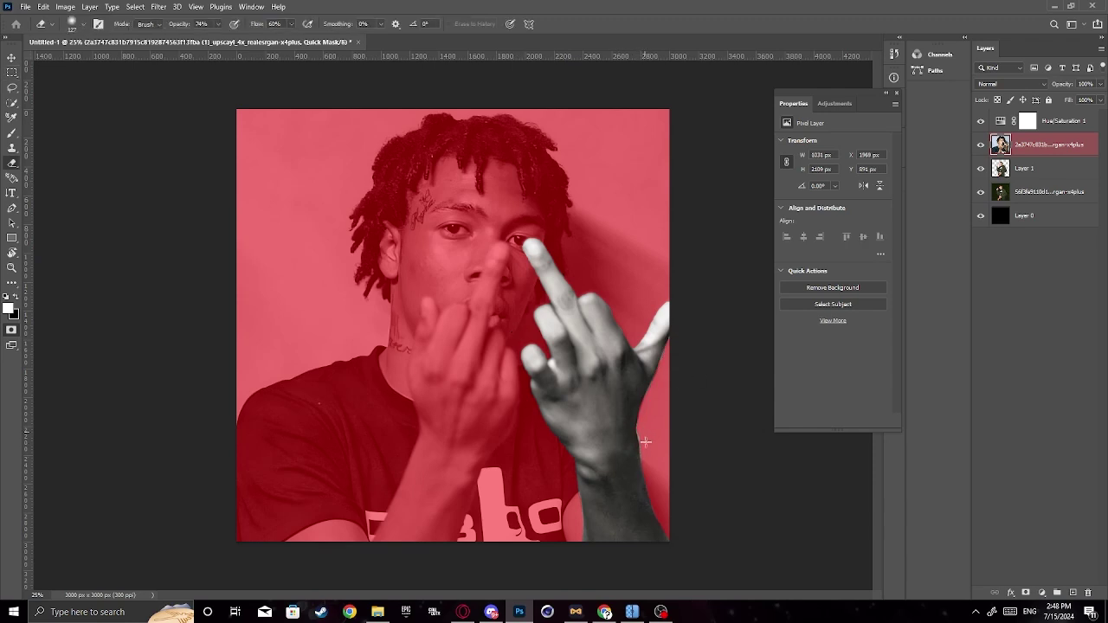
left_click(12, 267)
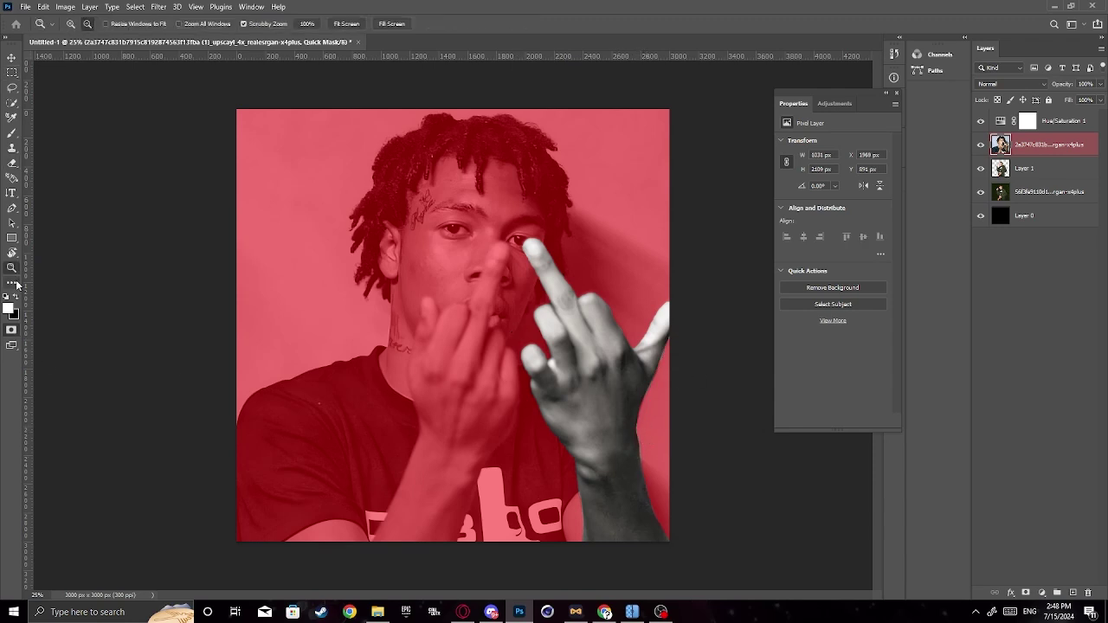
left_click(641, 345)
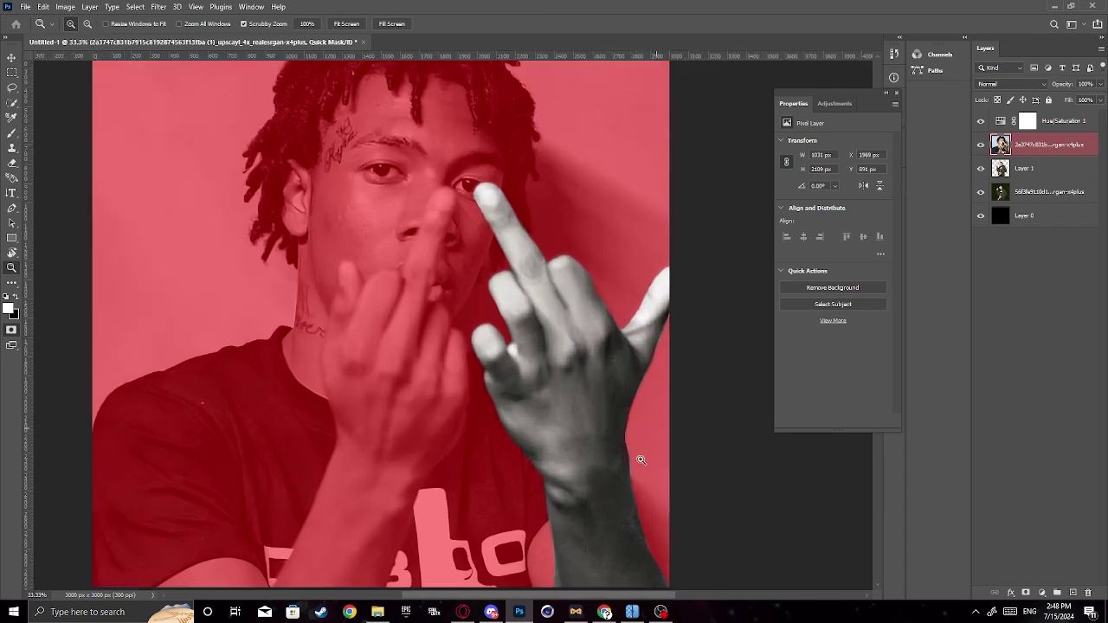
scroll(641, 345, "down", 2)
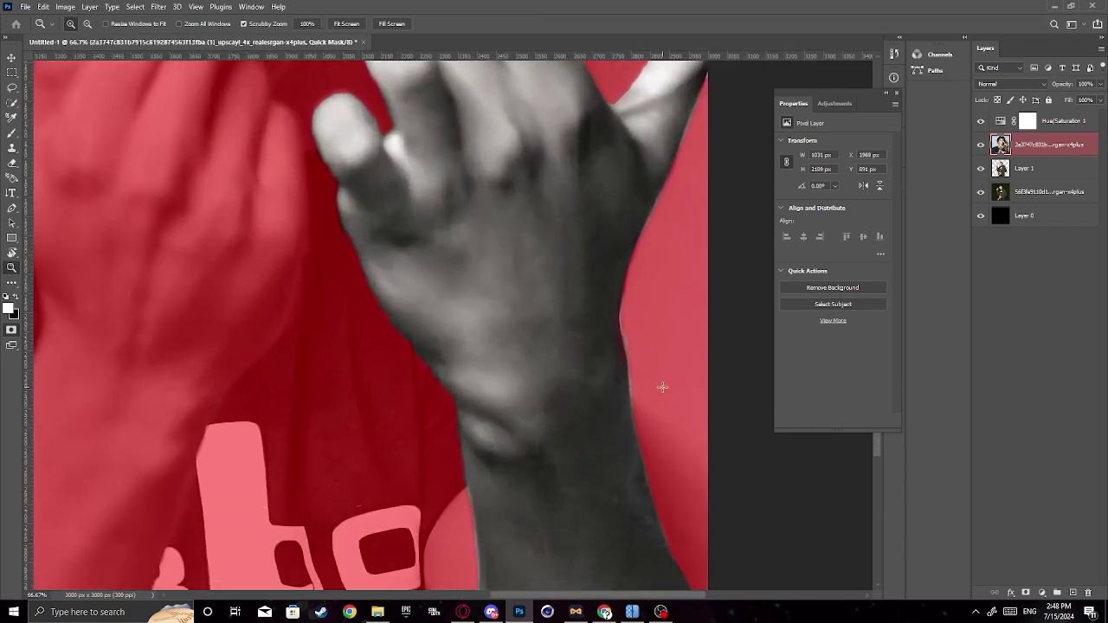
key("b")
left_click_drag(657, 350, 650, 389)
key("ctrl+z")
key("x")
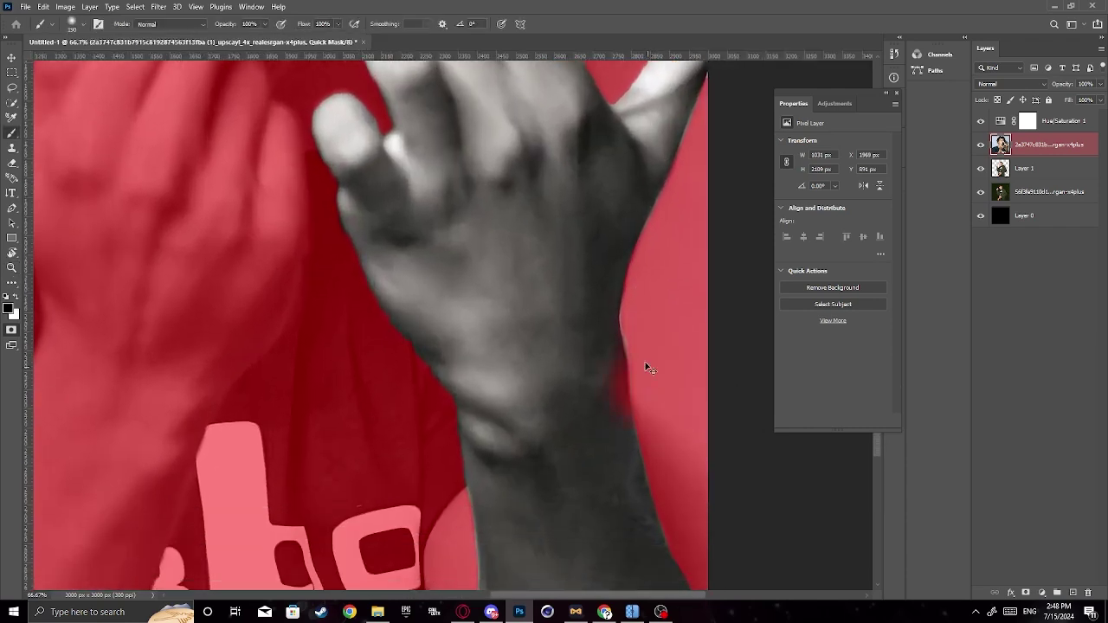
Set the brush size to 78 px and paint black along the wrist, thumb and forearm edges to trim the Quick Mask.
left_click(83, 24)
left_click_drag(105, 66, 94, 65)
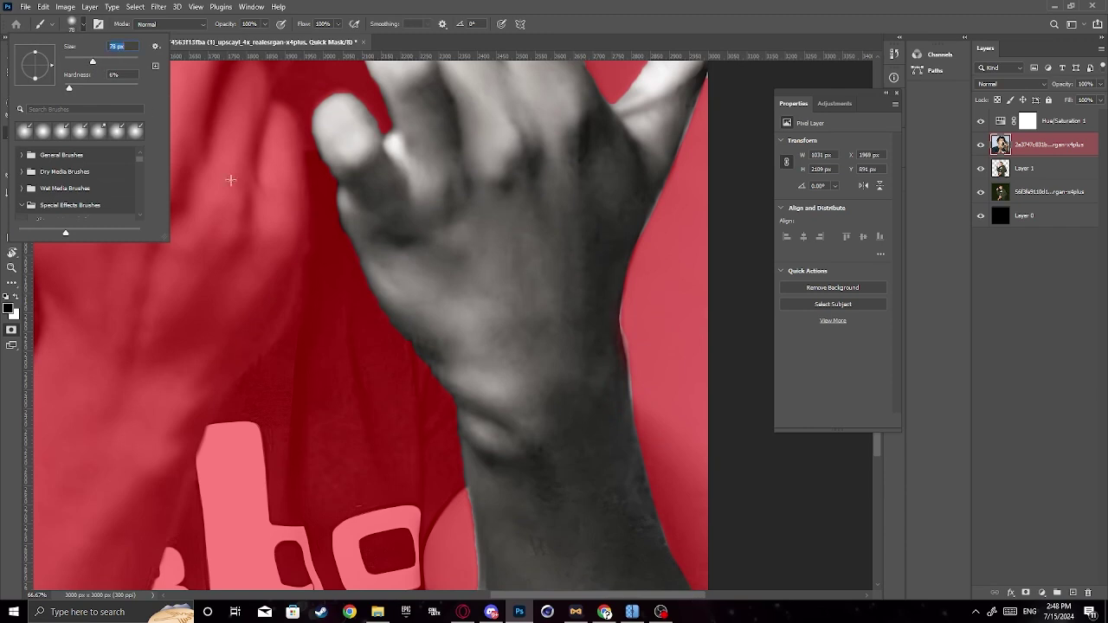
left_click(472, 375)
key("ctrl+z")
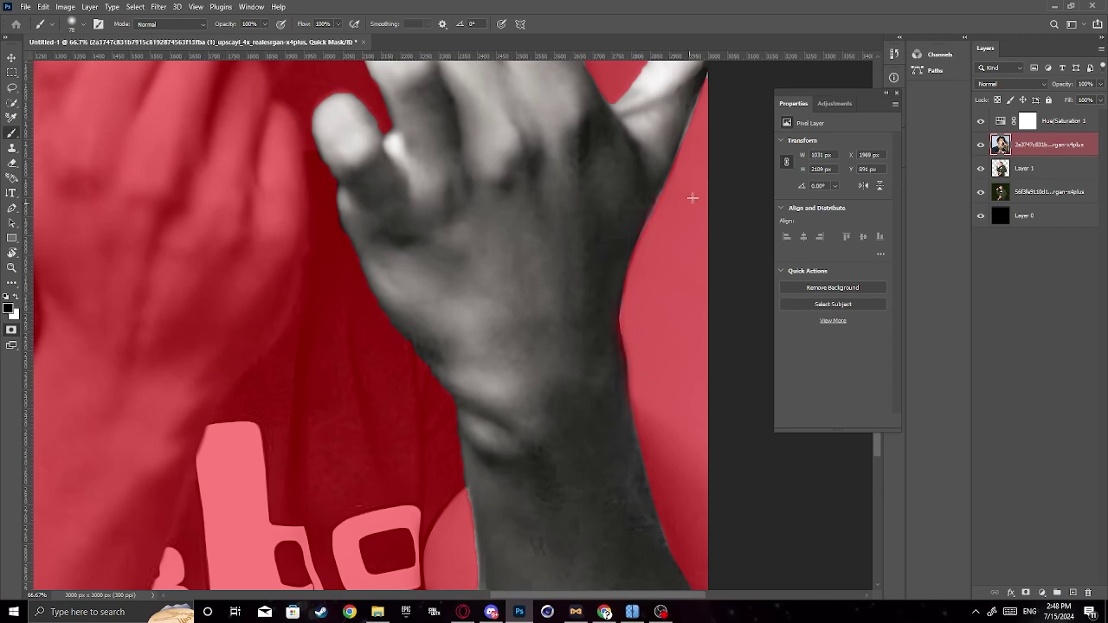
scroll(692, 198, "up", 3)
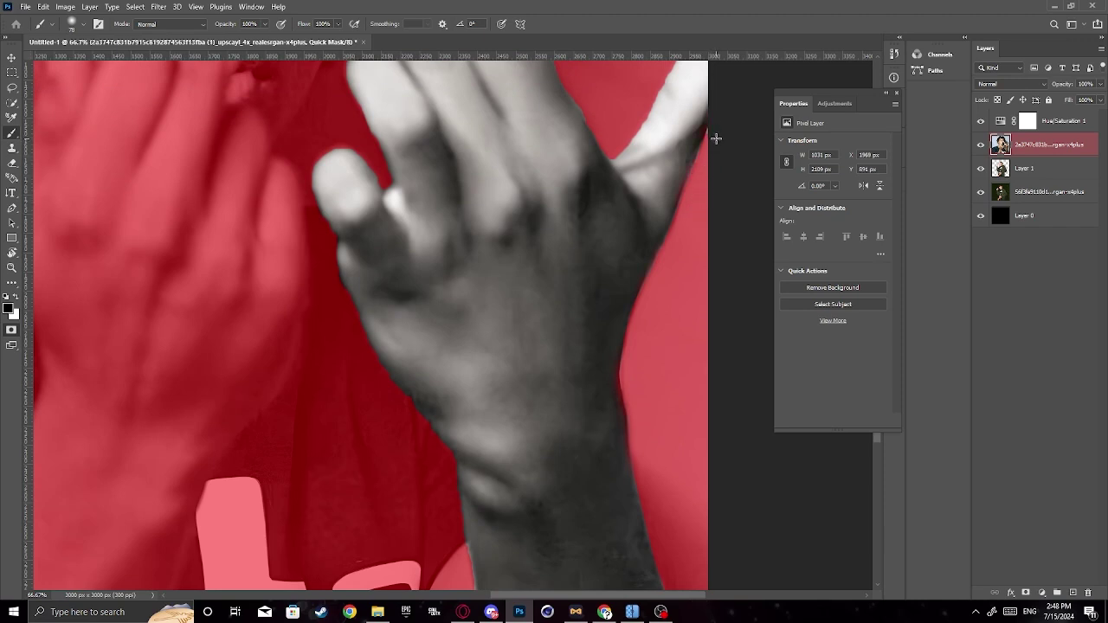
scroll(697, 184, "down", 8)
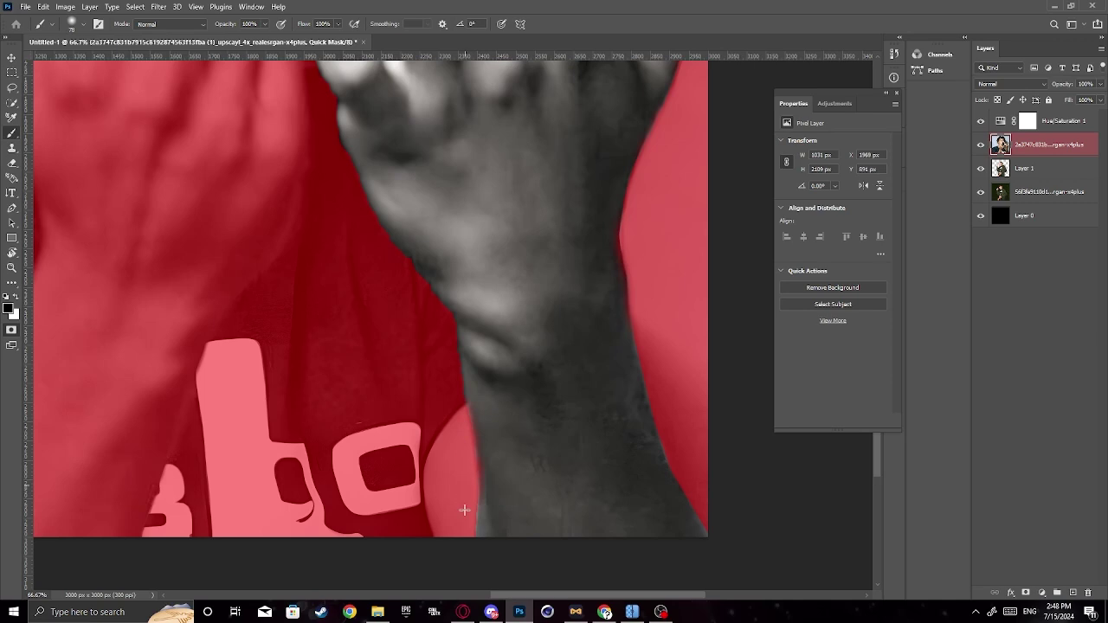
Leave Quick Mask, cut the selected hand from the close-up portrait and paste it as a new layer with the portrait hidden.
left_click(12, 268)
left_click(88, 24)
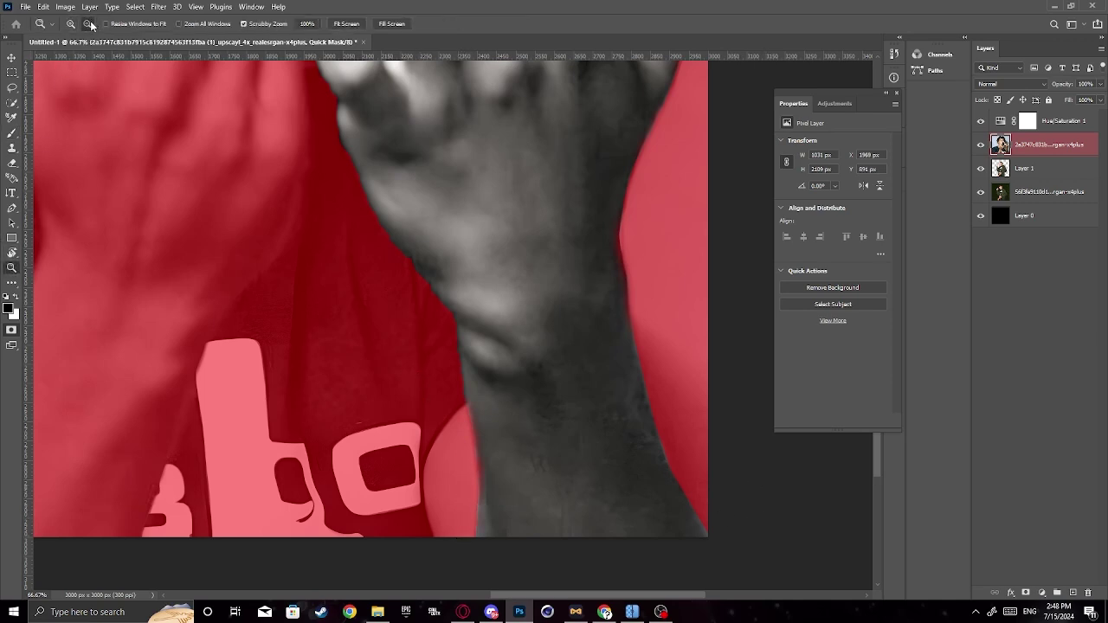
left_click(98, 153)
left_click(101, 170)
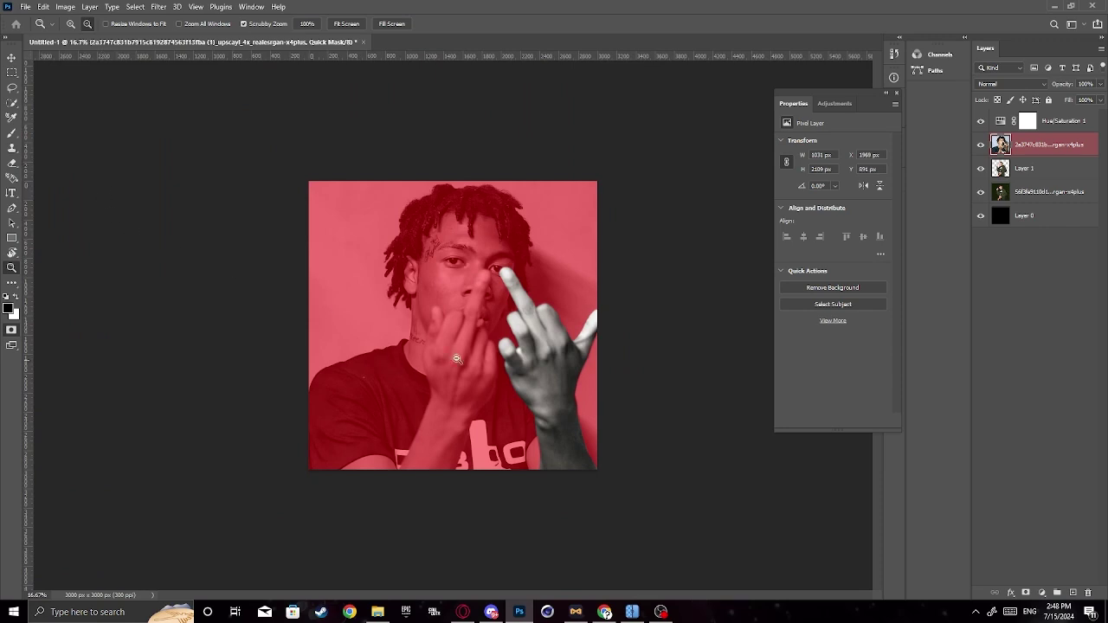
key("q")
key("ctrl+x")
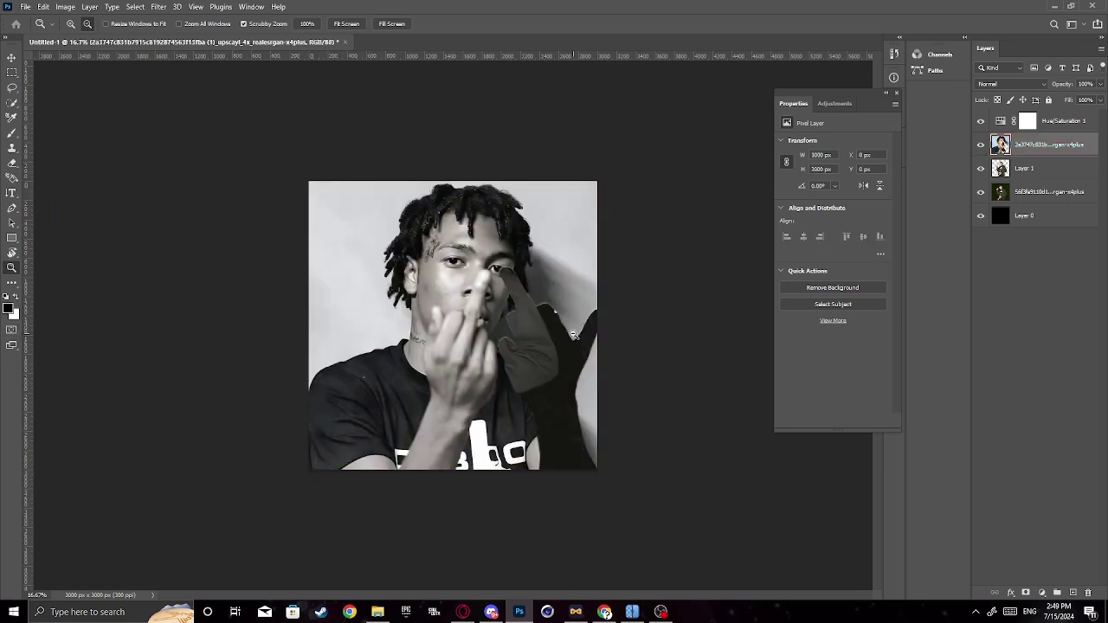
left_click(981, 144)
key("ctrl+v")
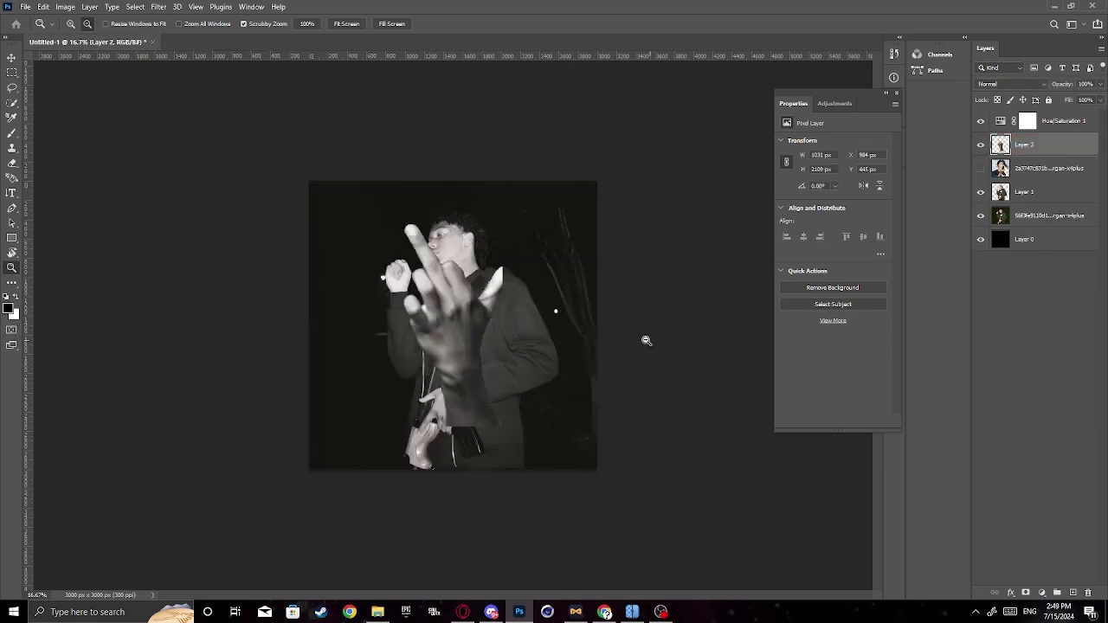
Move the pasted hand to the canvas's lower-right corner and tilt it inward with Free Transform.
key("ctrl+t")
left_click_drag(487, 392, 582, 465)
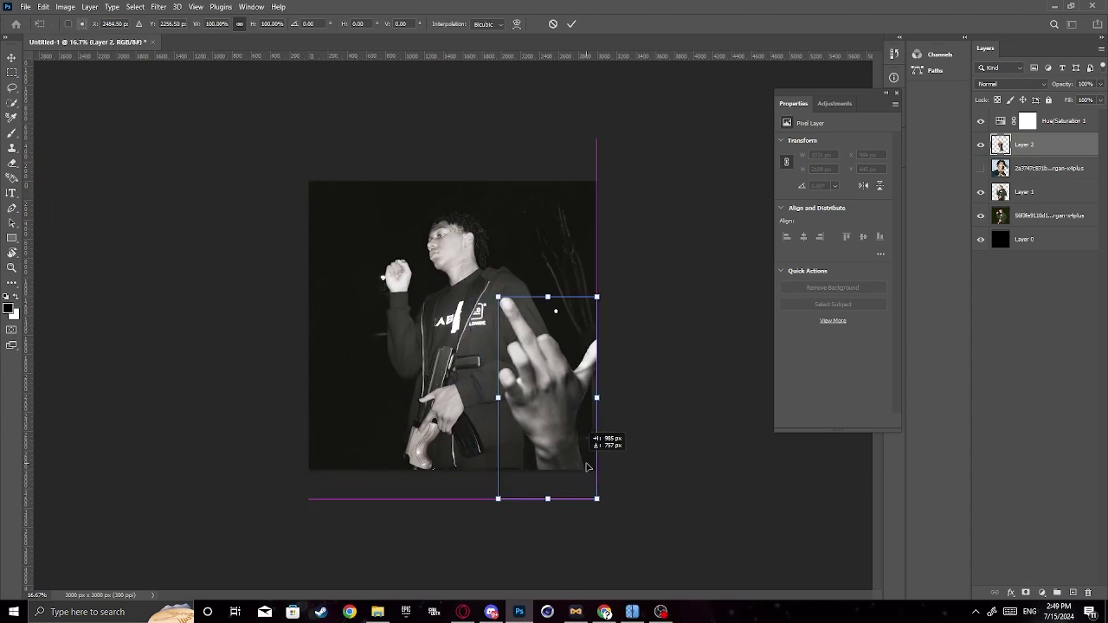
mouse_move(620, 394)
left_mouse_down()
mouse_move(631, 388)
mouse_move(622, 381)
left_mouse_up()
left_click_drag(568, 436, 575, 434)
left_click_drag(611, 416, 611, 411)
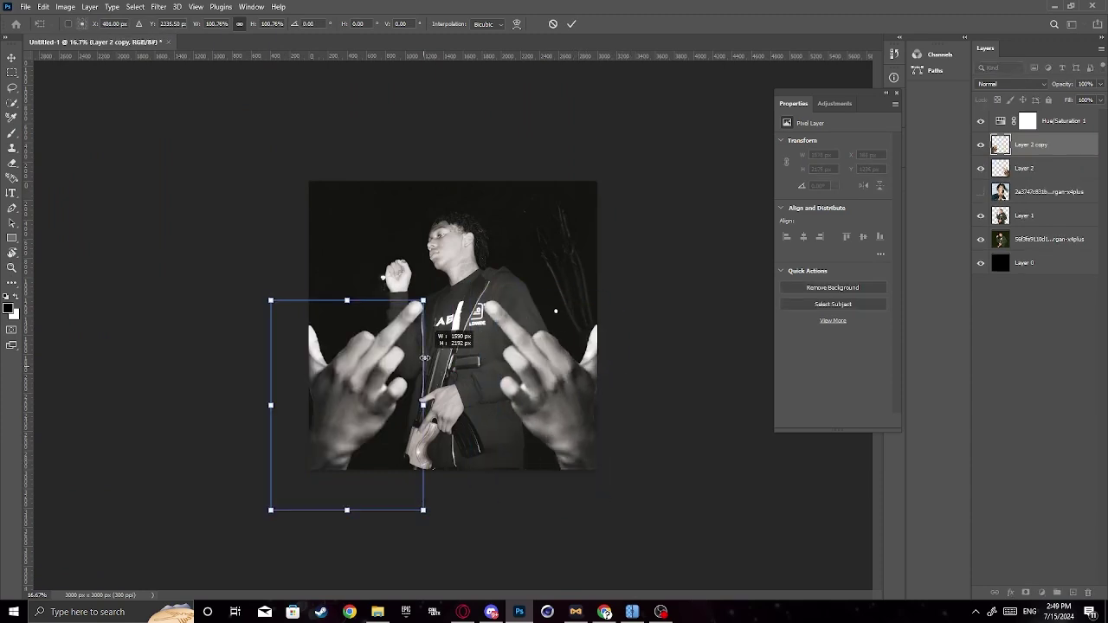
Place a horizontally mirrored copy of the hand in the canvas's lower-left corner, rotated -1.71°, and apply the transform.
left_click_drag(423, 354, 435, 350)
left_click(571, 24)
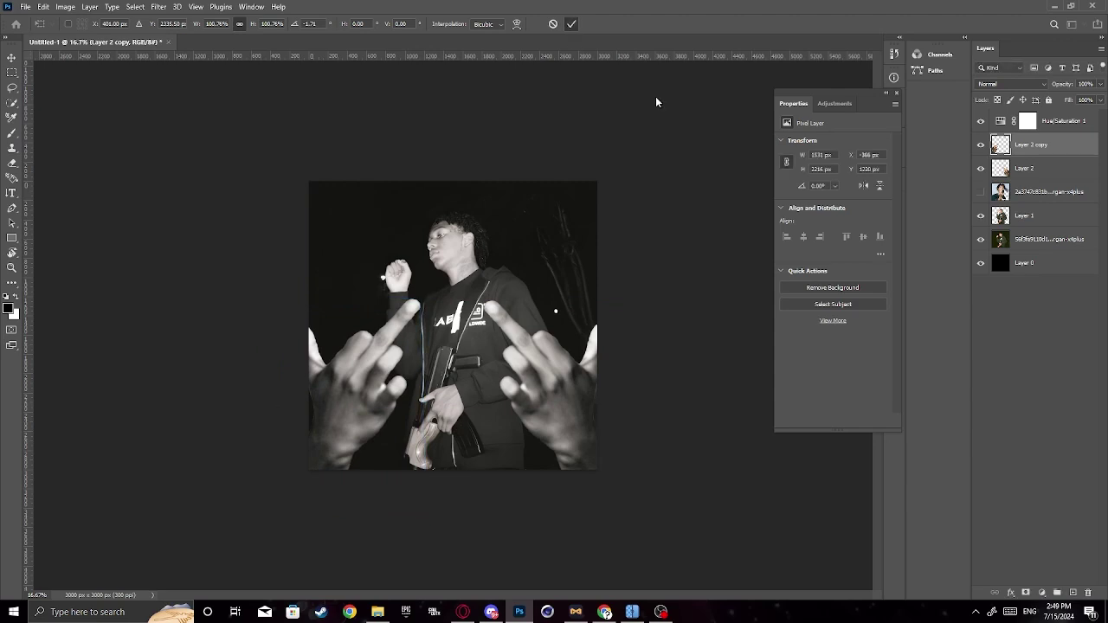
key("z")
Show the close-up portrait layer and move it directly below the cut-out figure layer.
left_click(1034, 198)
left_click(981, 192)
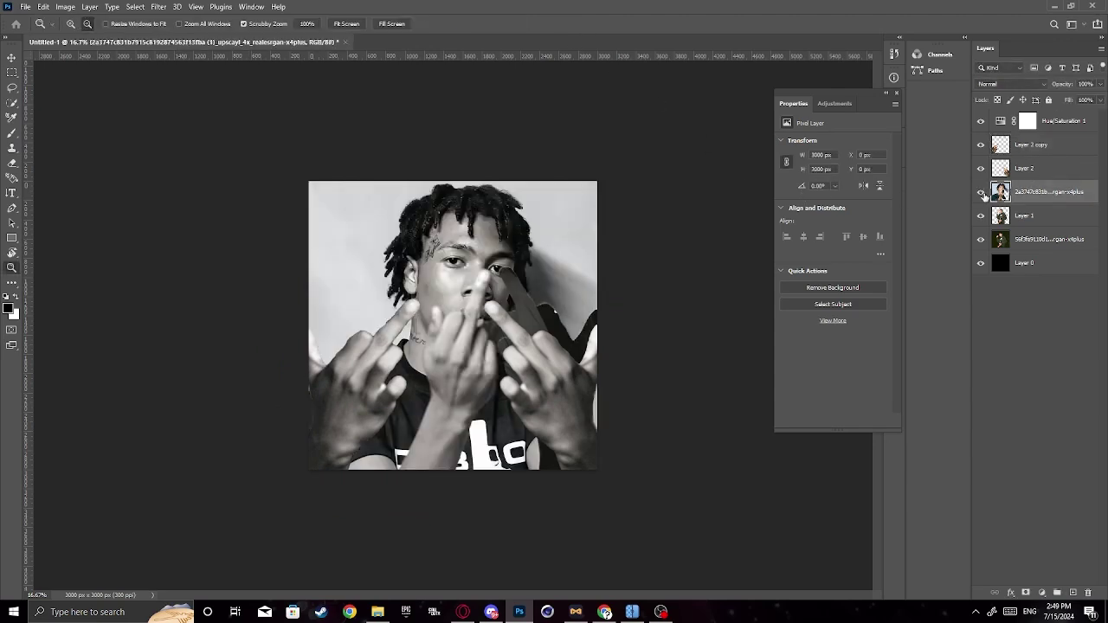
left_click(981, 192)
left_click(981, 193)
left_click_drag(1004, 193, 1021, 232)
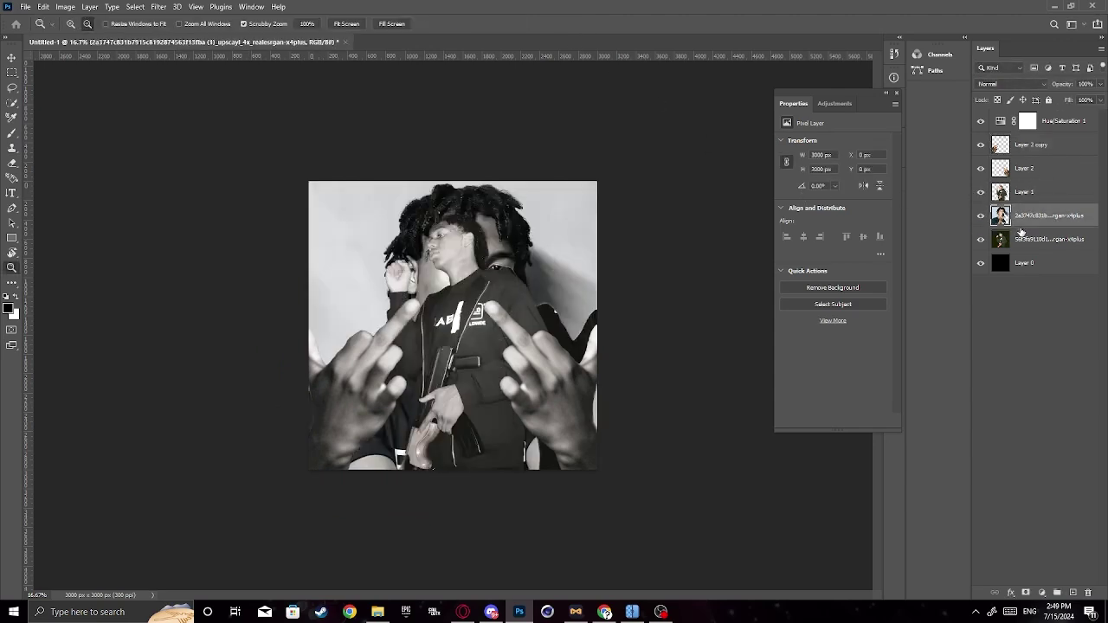
Set the portrait's blend mode to Hard Light and enlarge it to about 3432 px square, shifted toward the canvas's upper left.
left_click(1011, 84)
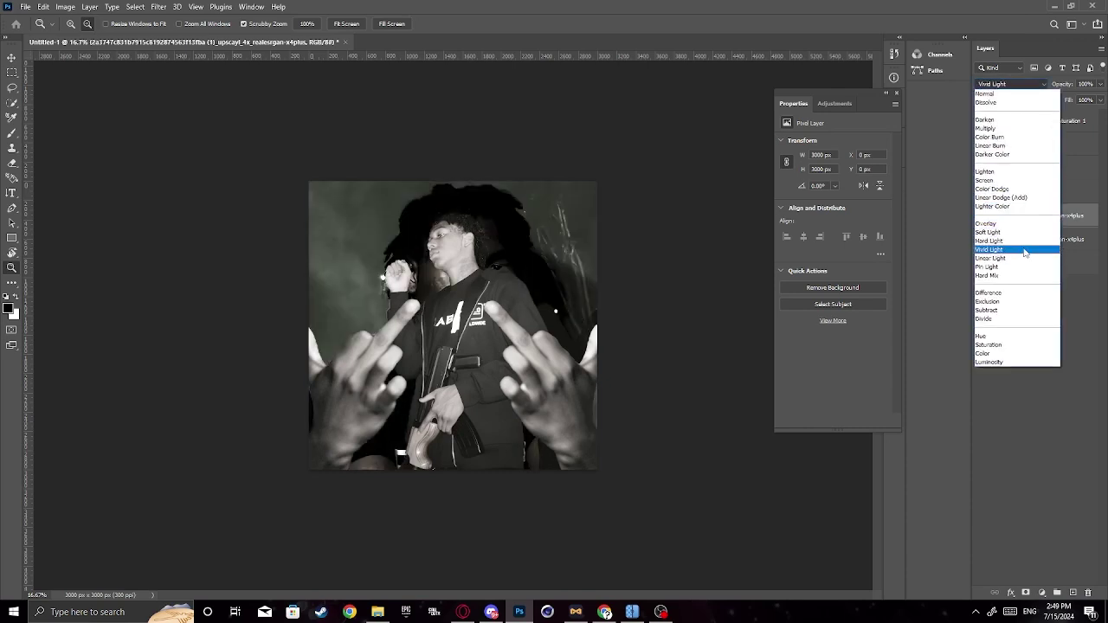
left_click(1024, 241)
key("ctrl+t")
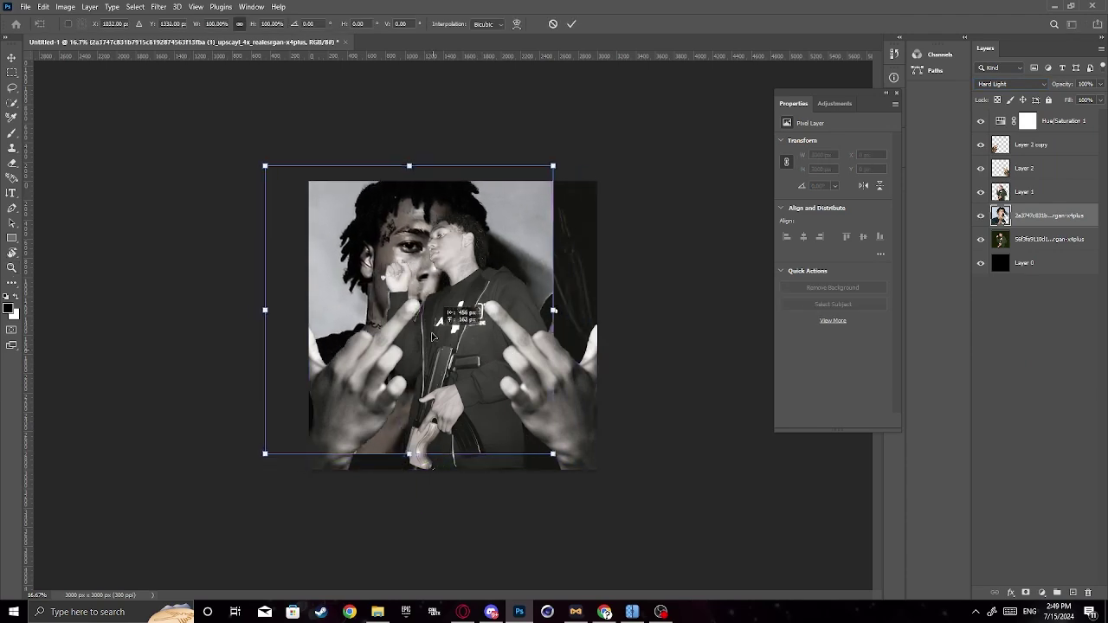
left_click_drag(623, 321, 639, 289)
left_click_drag(495, 352, 476, 340)
key("Return")
Change the close-up portrait's blend mode to Lighter Color.
left_click(1011, 84)
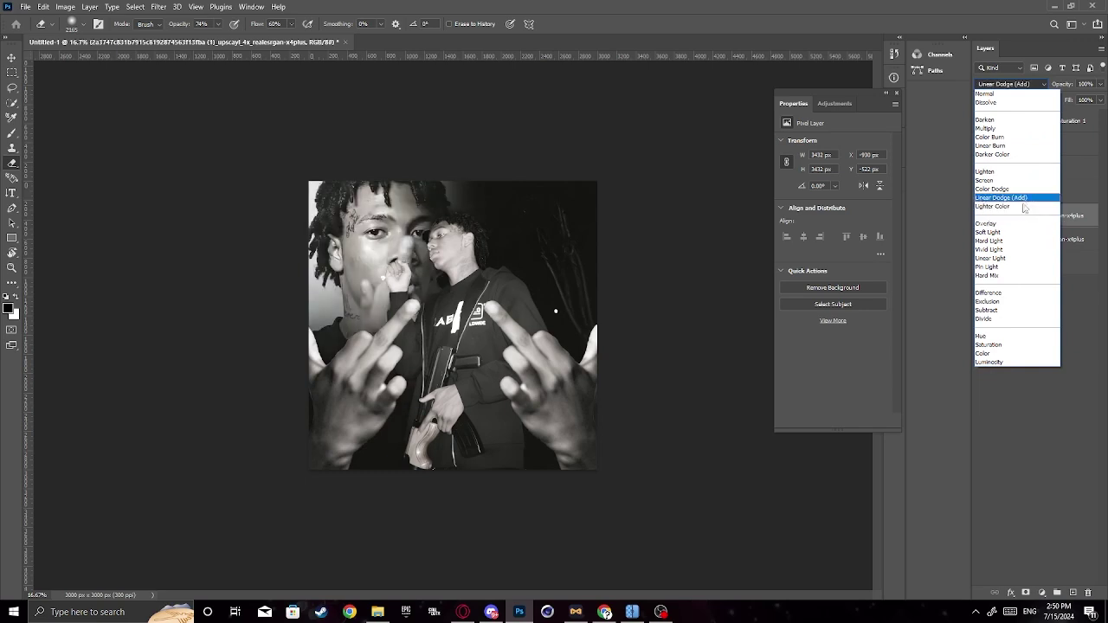
left_click(1020, 207)
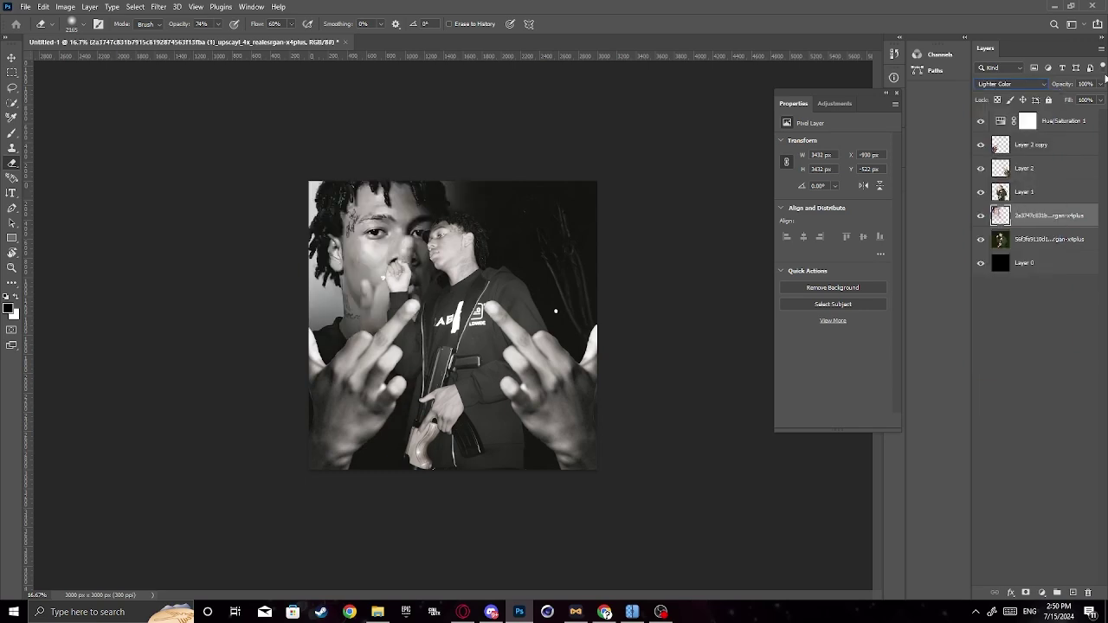
Reduce the close-up portrait layer's fill to 42%.
left_click(1100, 100)
left_click_drag(1097, 113, 1072, 115)
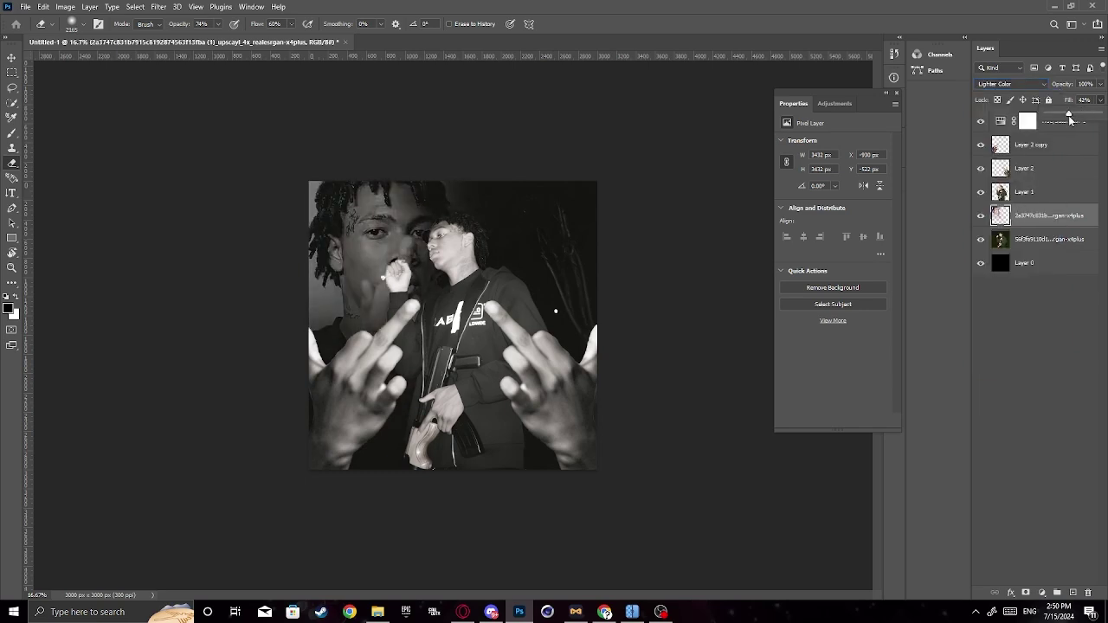
left_click(279, 353)
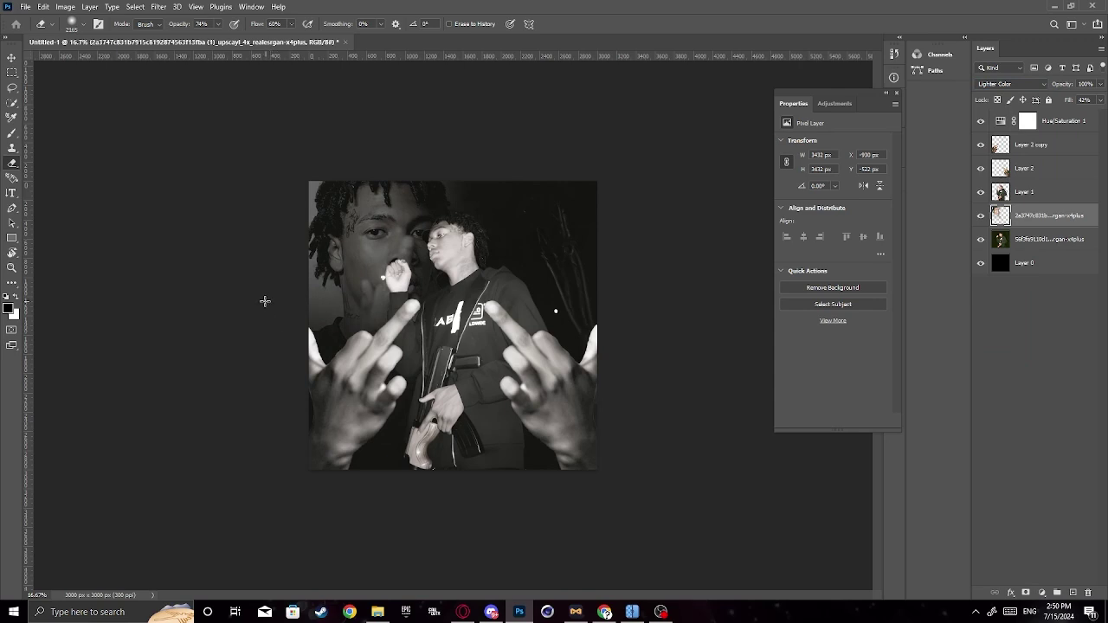
Duplicate the close-up portrait and place the copy, rotated about -177°, over the canvas's upper right at 28% fill.
right_click(1064, 225)
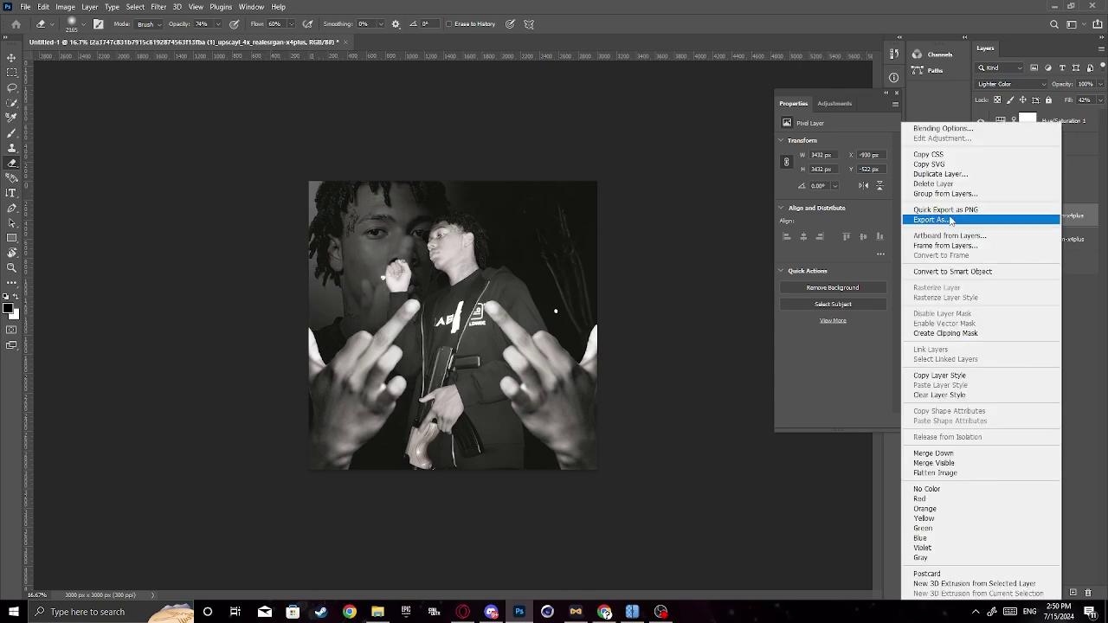
left_click(944, 174)
left_click(645, 171)
key("ctrl+t")
mouse_move(413, 249)
left_mouse_down()
mouse_move(488, 249)
mouse_move(413, 250)
left_mouse_up()
left_click_drag(563, 227, 114, 400)
left_click_drag(458, 367, 635, 315)
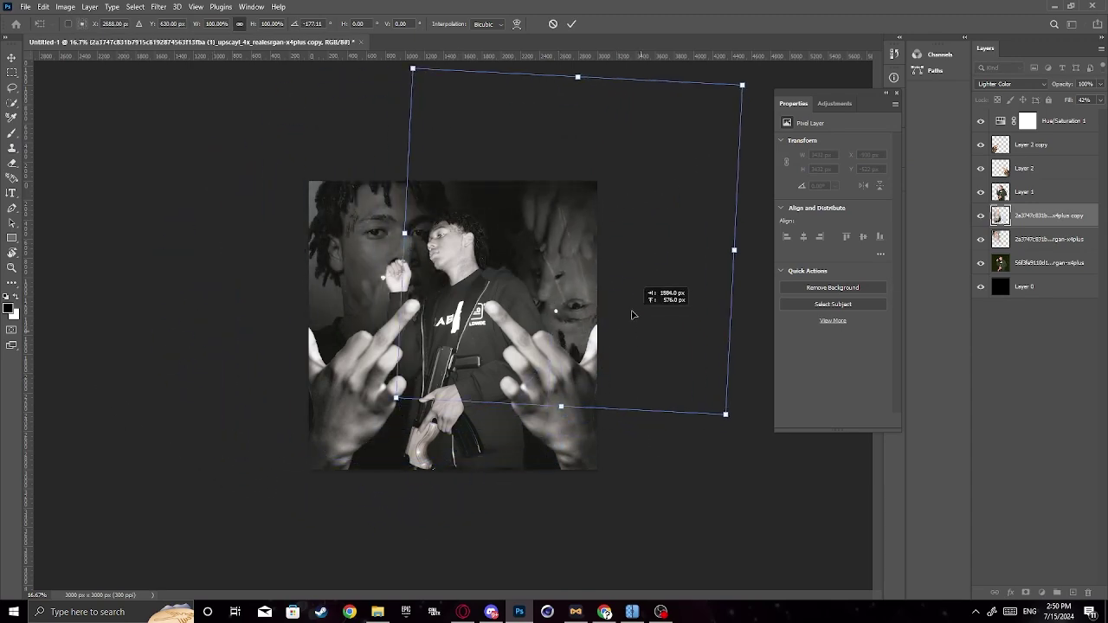
key("Escape")
Add a Curves adjustment layer above Layer 2 copy and bend the curve upward in the upper midtones.
key("z")
left_click_drag(490, 470, 484, 471)
left_click(483, 470)
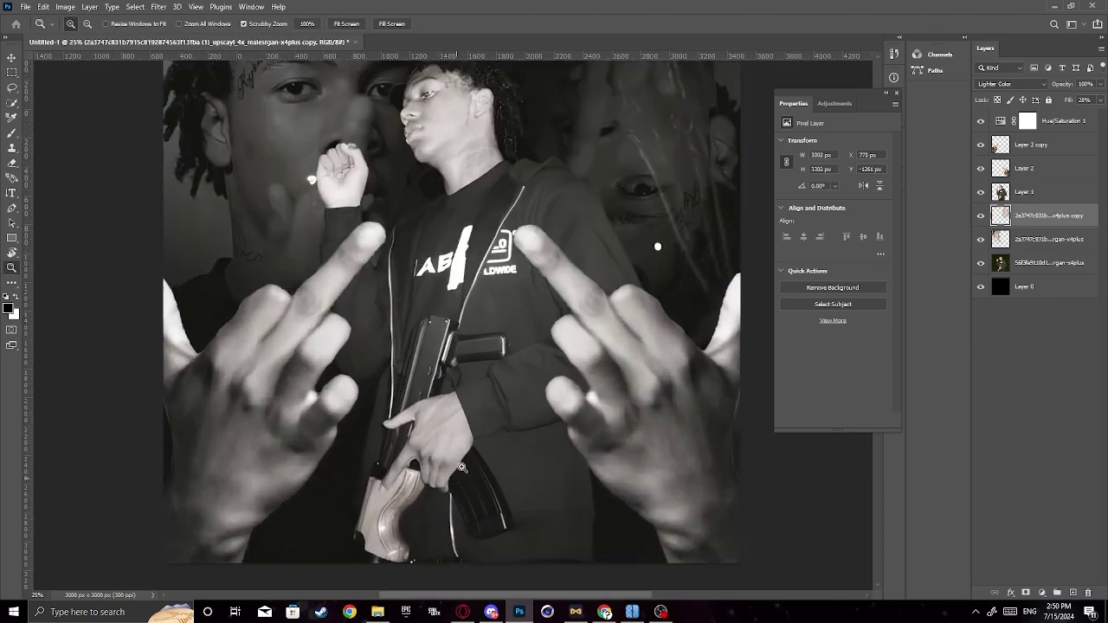
scroll(483, 416, "down", 2)
scroll(483, 400, "up", 1)
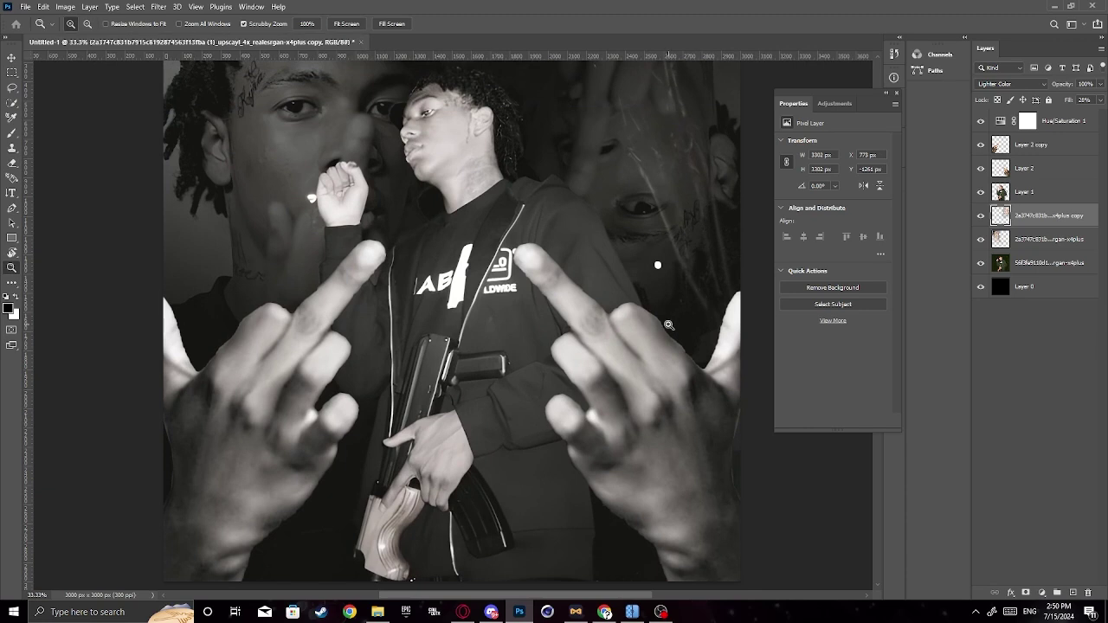
scroll(663, 320, "up", 1)
left_click(1070, 147)
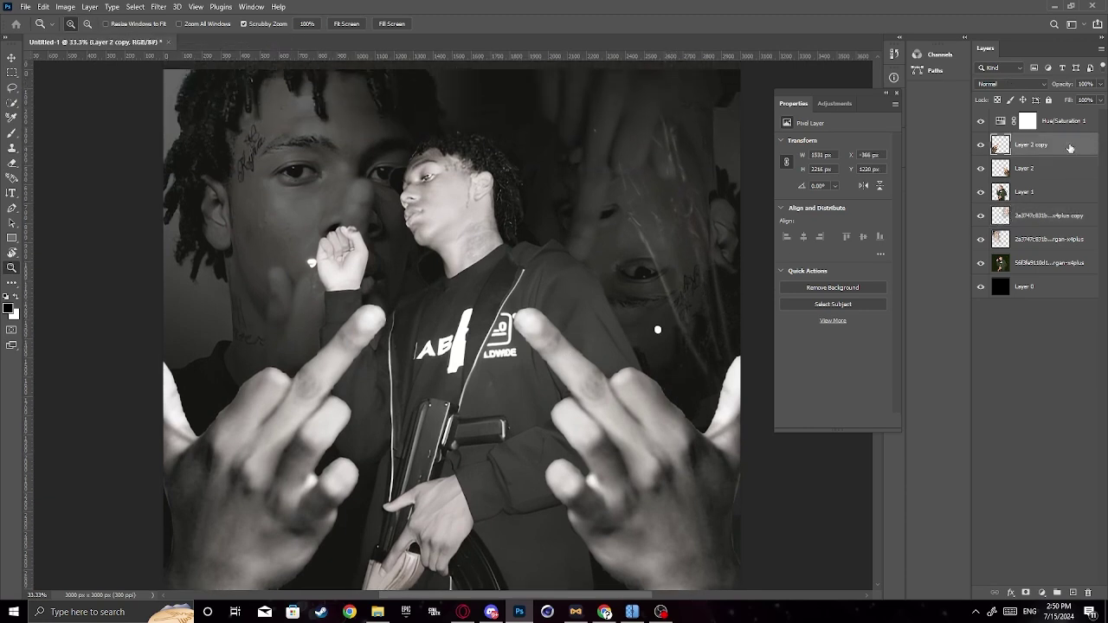
left_click(1042, 593)
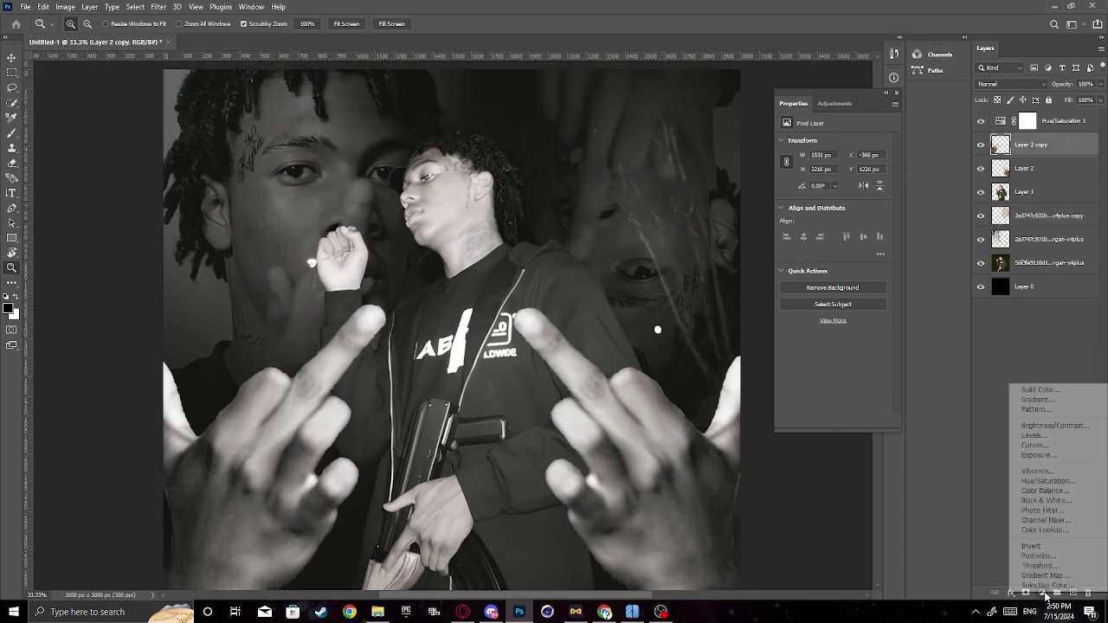
left_click(1054, 442)
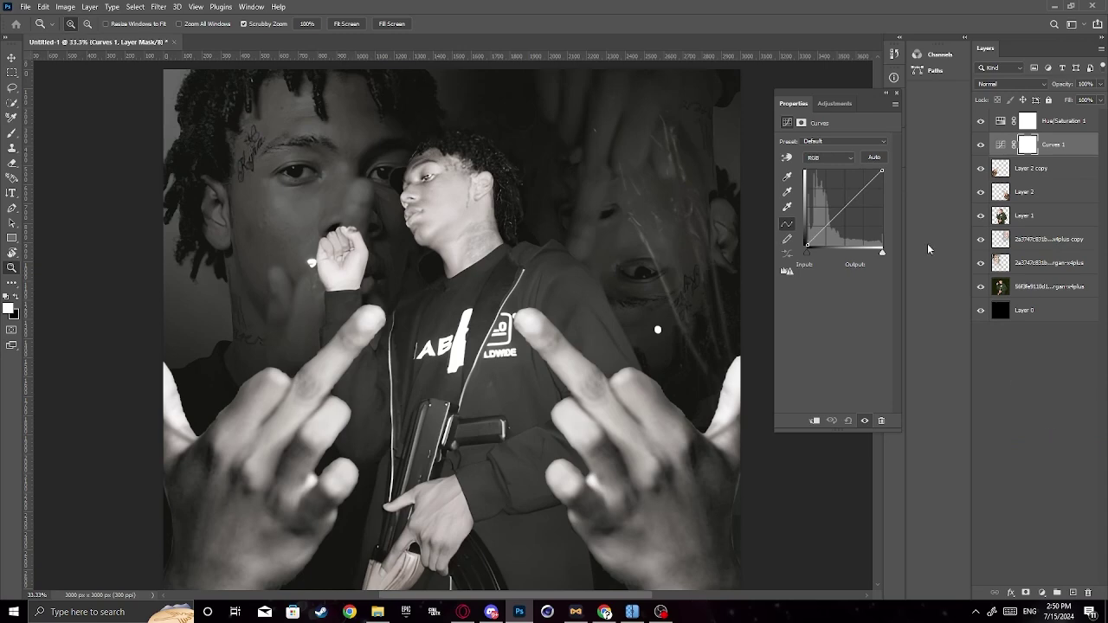
left_click_drag(835, 199, 847, 188)
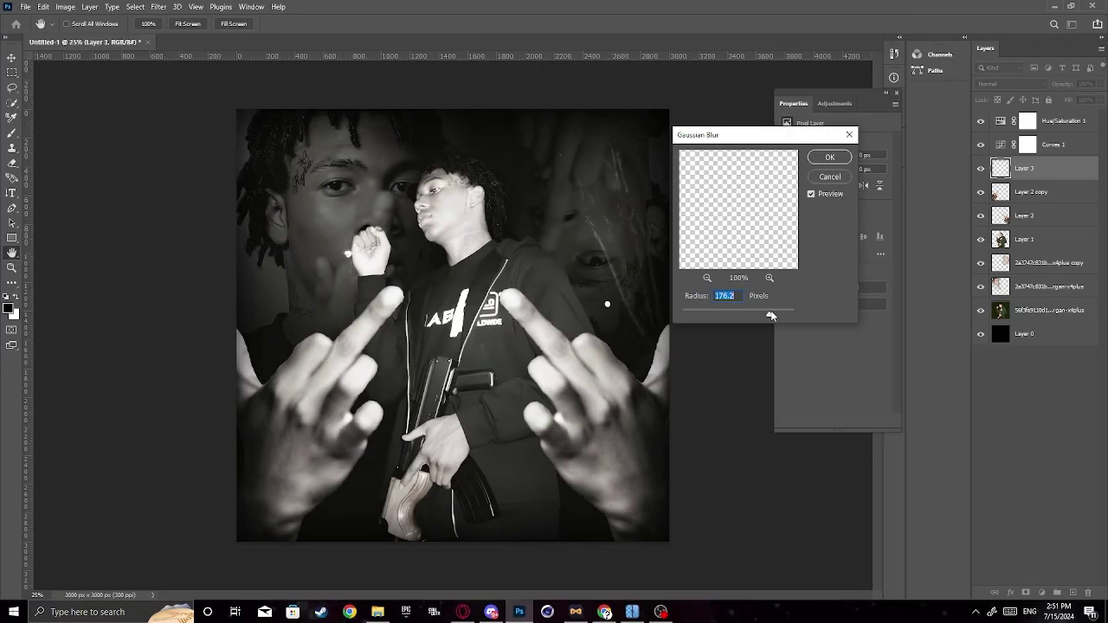
Apply a Gaussian Blur of about 202 px to the dark edge vignette on Layer 3 and duplicate that layer twice.
left_click_drag(768, 316, 775, 317)
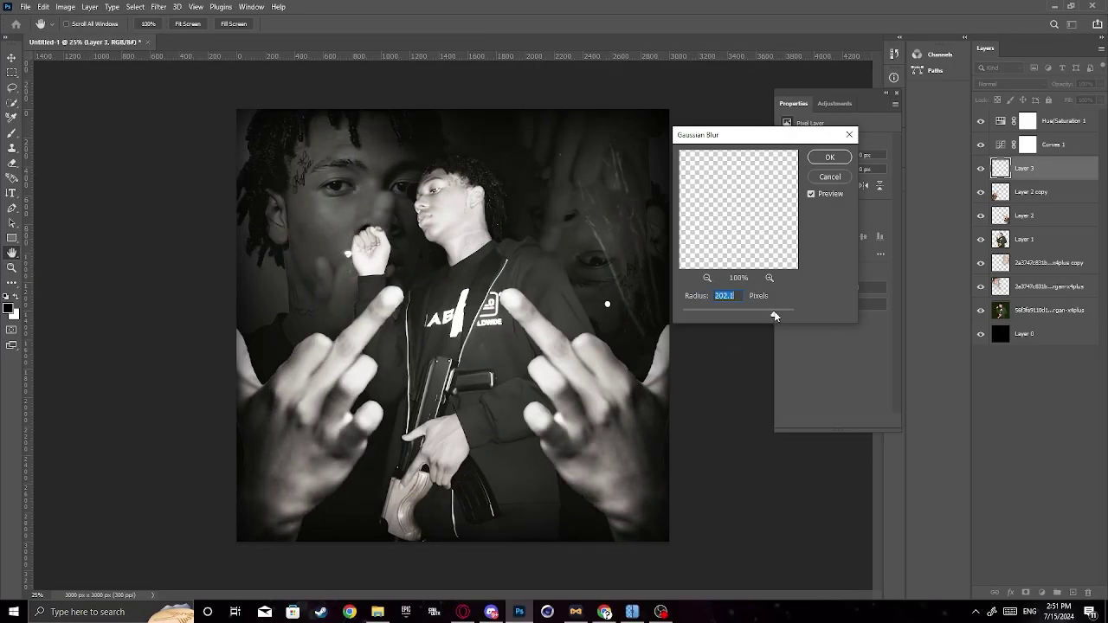
left_click(829, 156)
right_click(1056, 168)
left_click(944, 178)
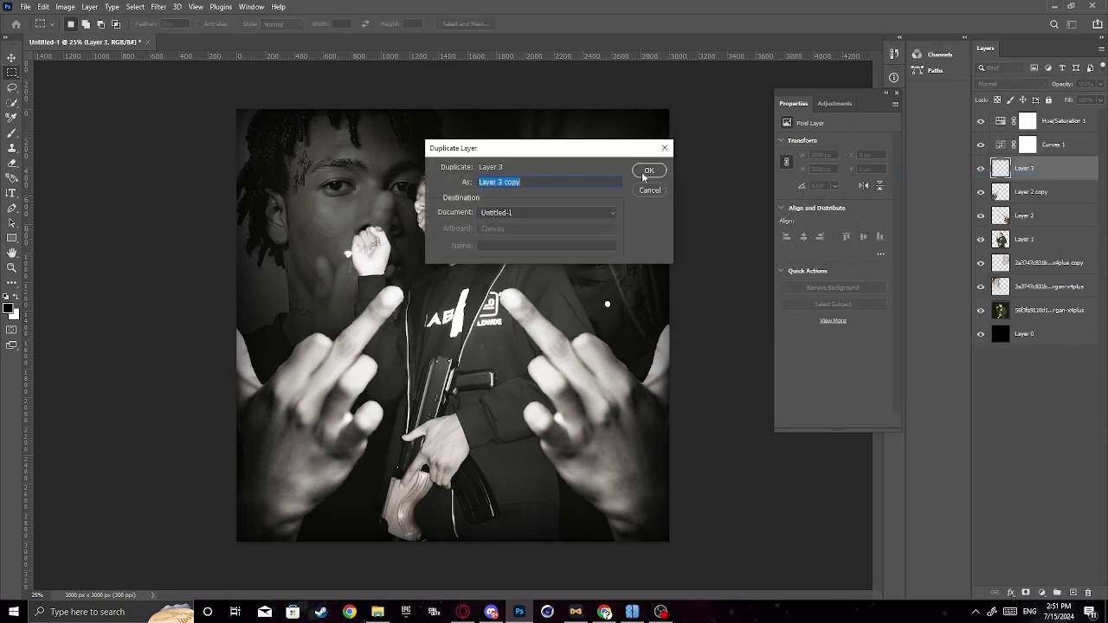
left_click(639, 172)
right_click(1050, 168)
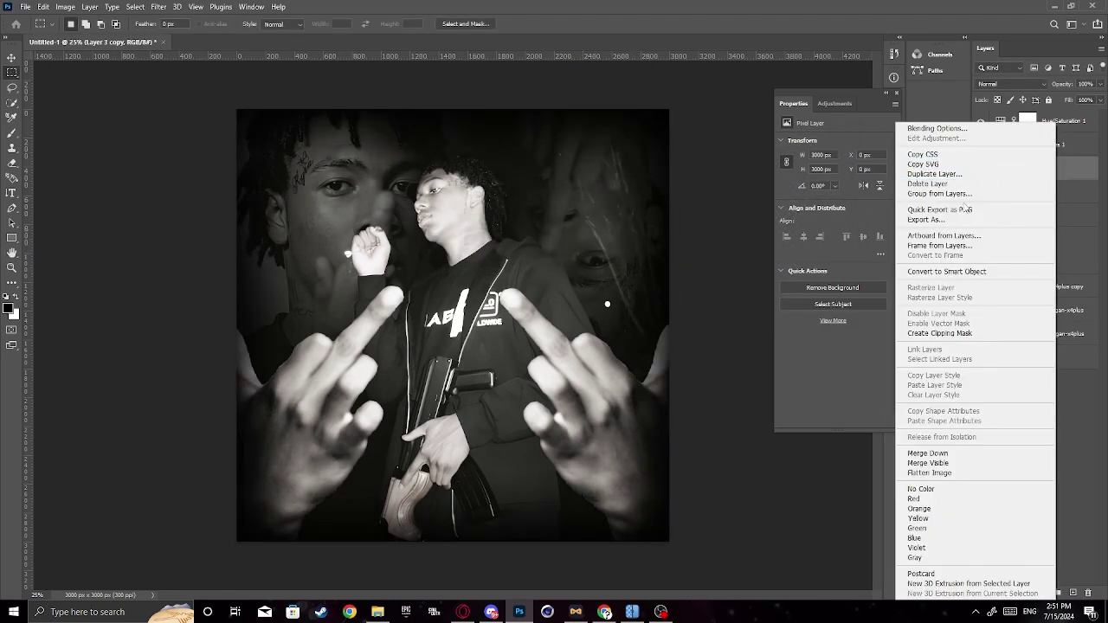
left_click(934, 174)
key("Return")
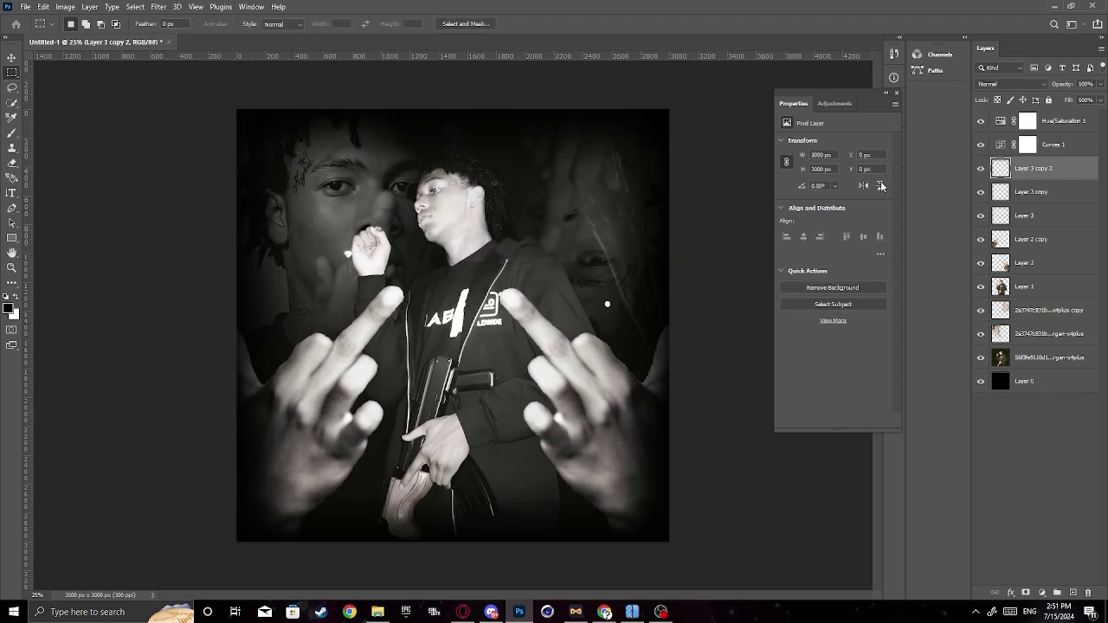
Merge both vignette copies down into Layer 3 and set the merged layer's fill to 76%.
right_click(1058, 183)
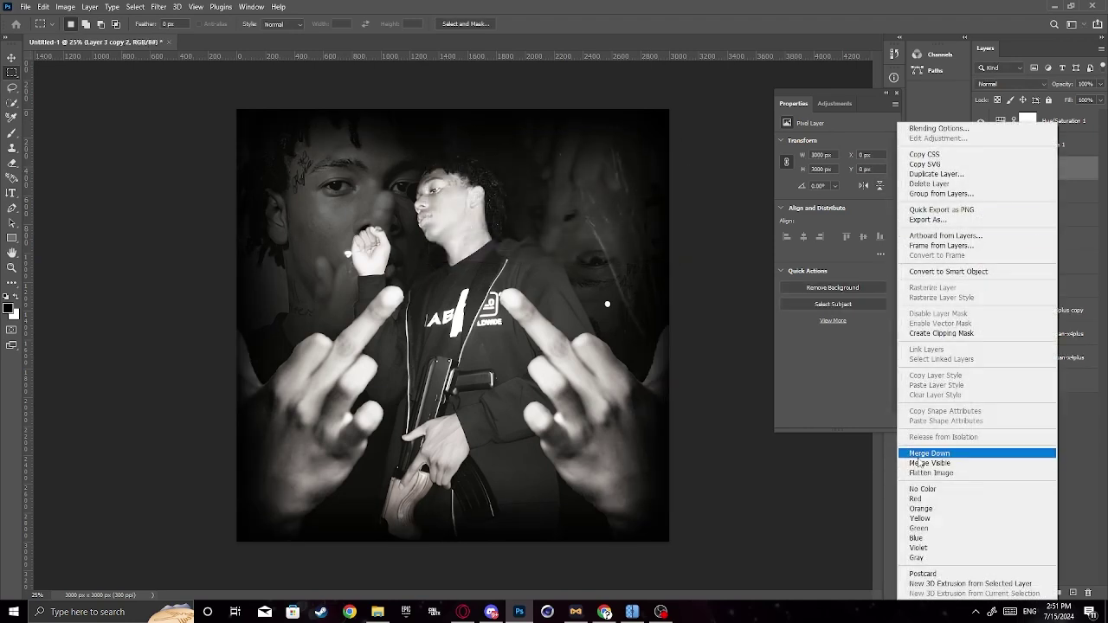
left_click(926, 523)
right_click(1039, 178)
left_click(917, 459)
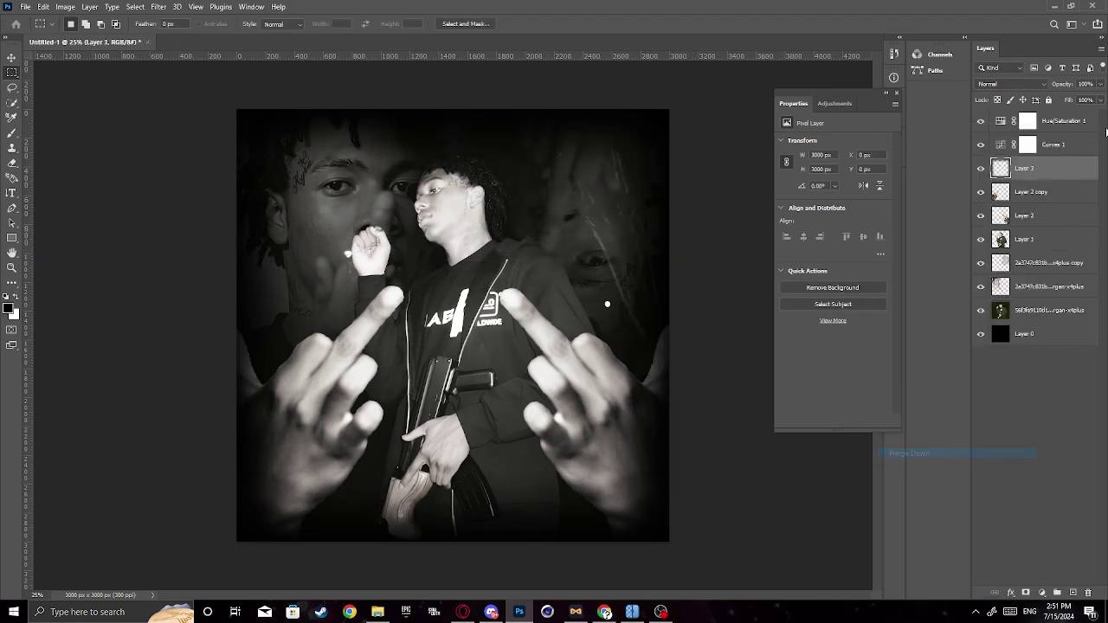
left_click(1101, 100)
left_click_drag(1099, 115, 1085, 116)
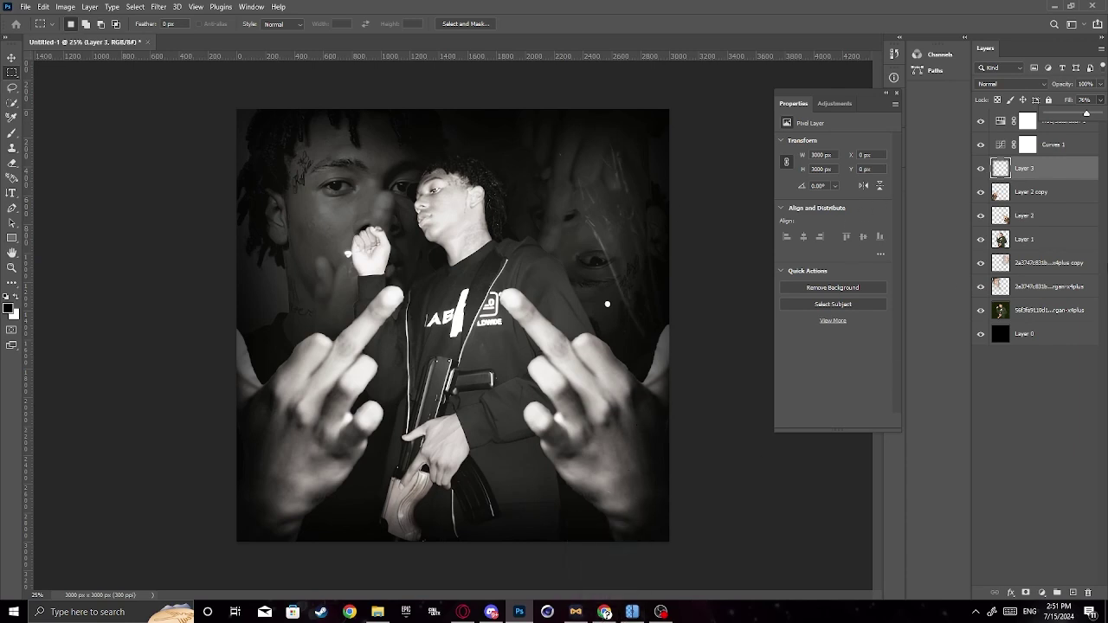
Add a Gradient Map adjustment layer directly above the Layer 3 vignette.
right_click(1049, 193)
left_click(1080, 192)
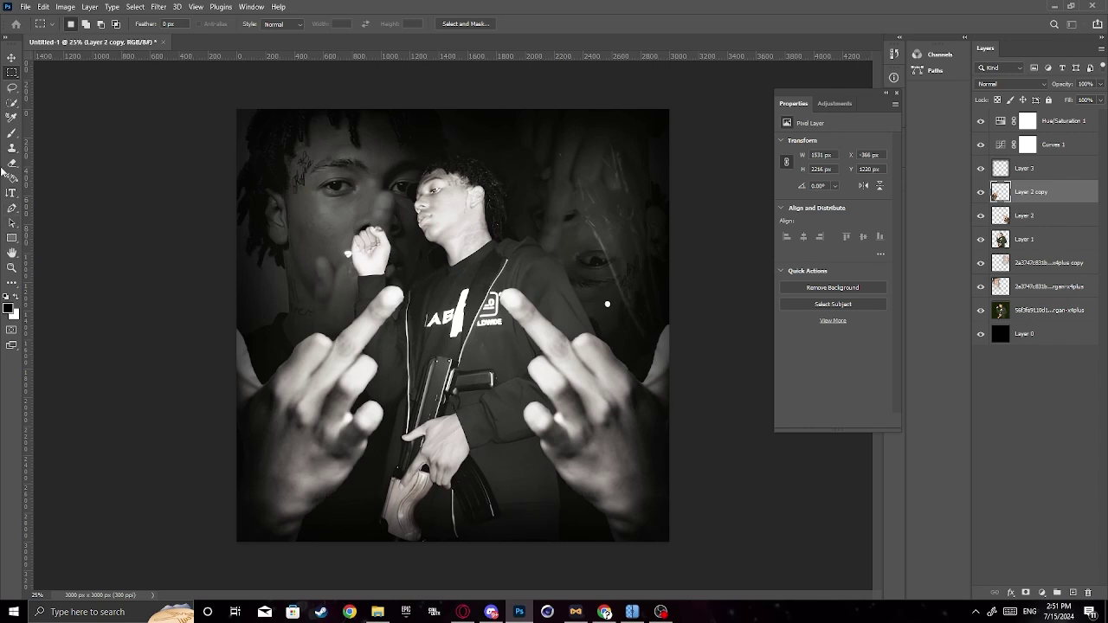
left_click(12, 268)
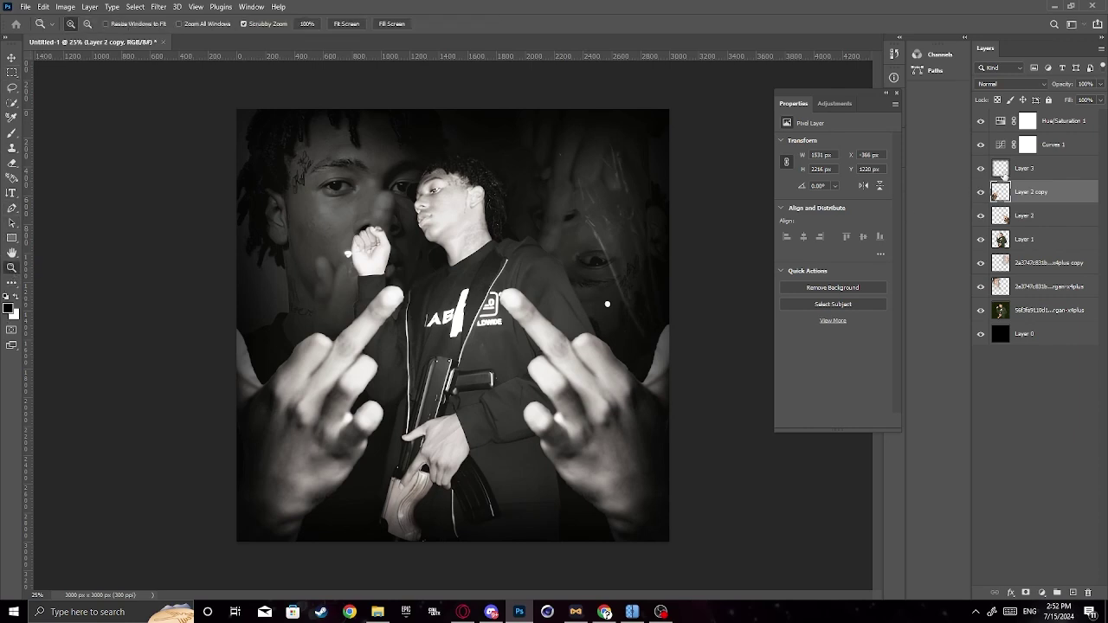
left_click(1017, 170)
left_click(1052, 123)
left_click(1051, 167)
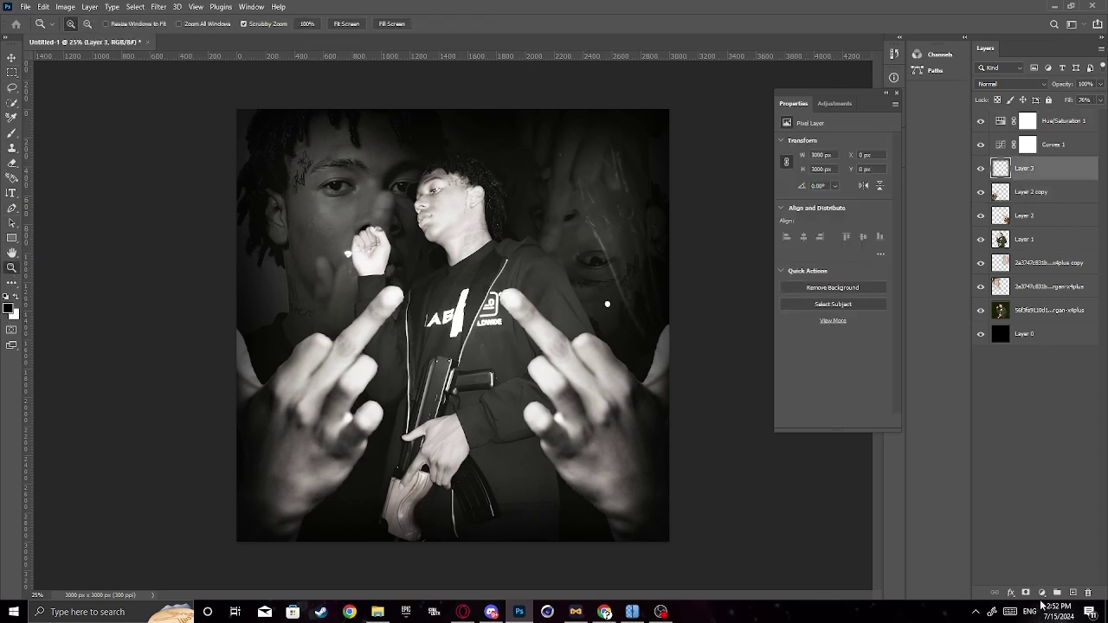
left_click(1042, 593)
left_click(1044, 577)
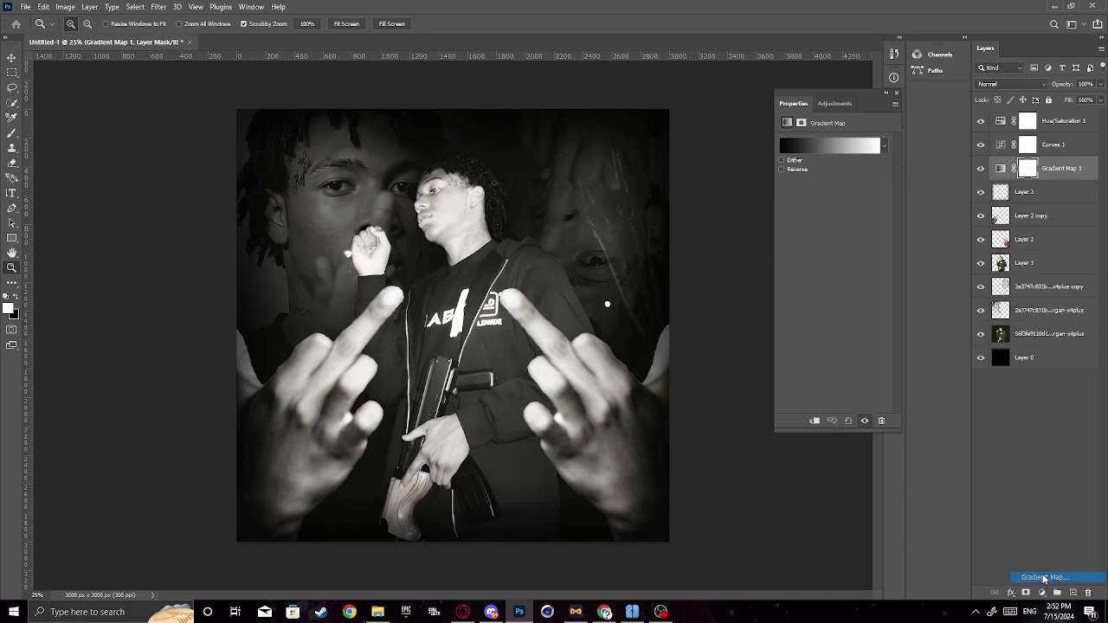
Load a preset from the Reds group into the gradient map and set the gradient's start stop to black (000000).
left_click(805, 147)
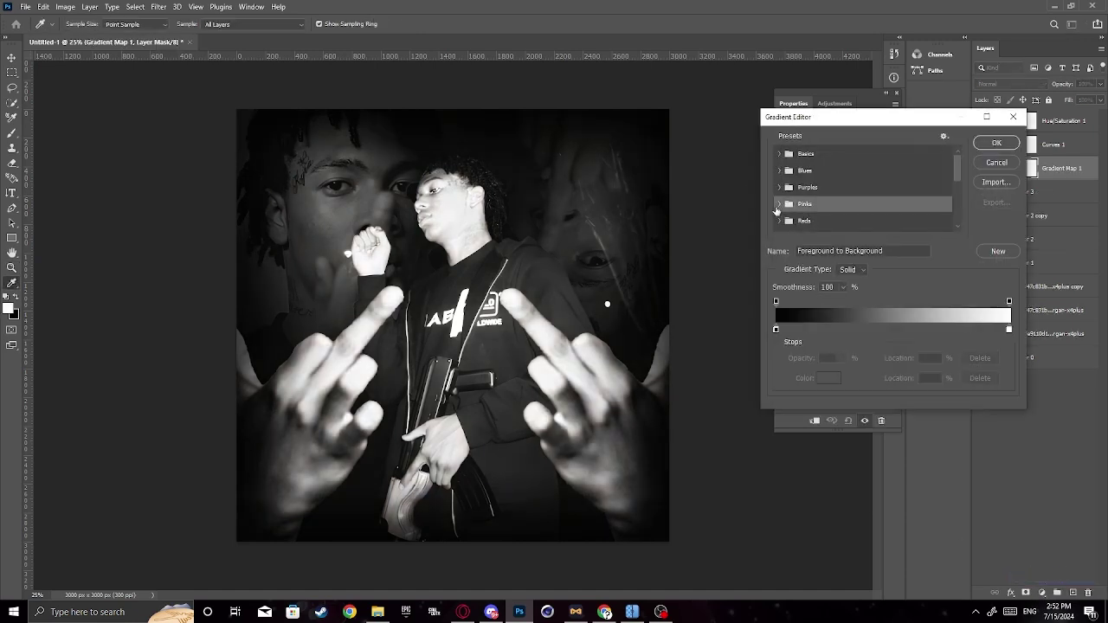
left_click(779, 222)
scroll(824, 223, "down", 1)
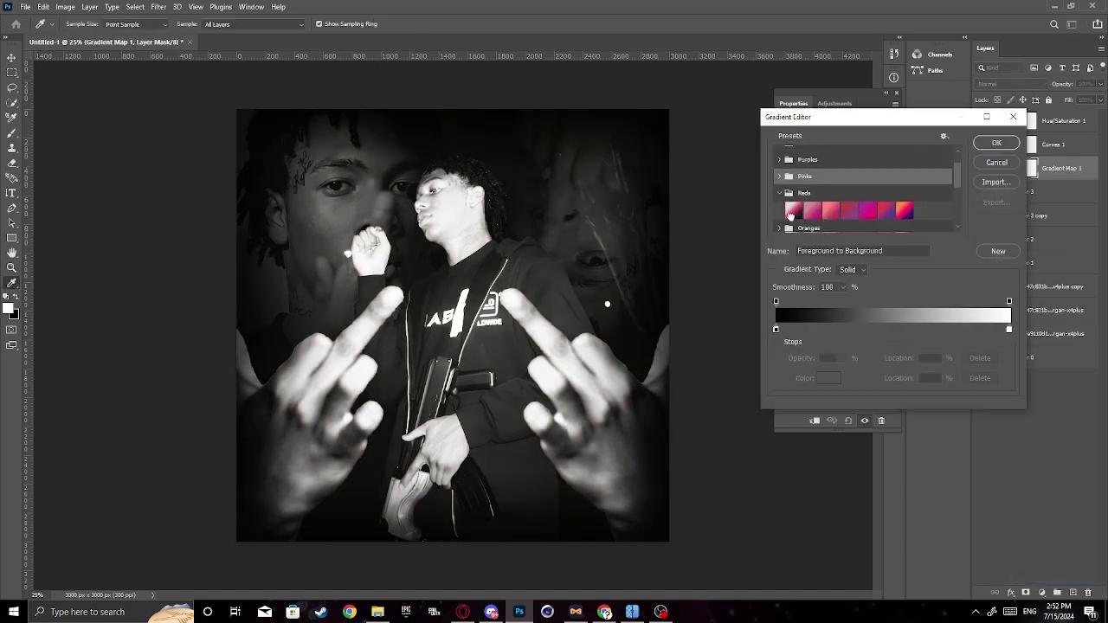
left_click(792, 213)
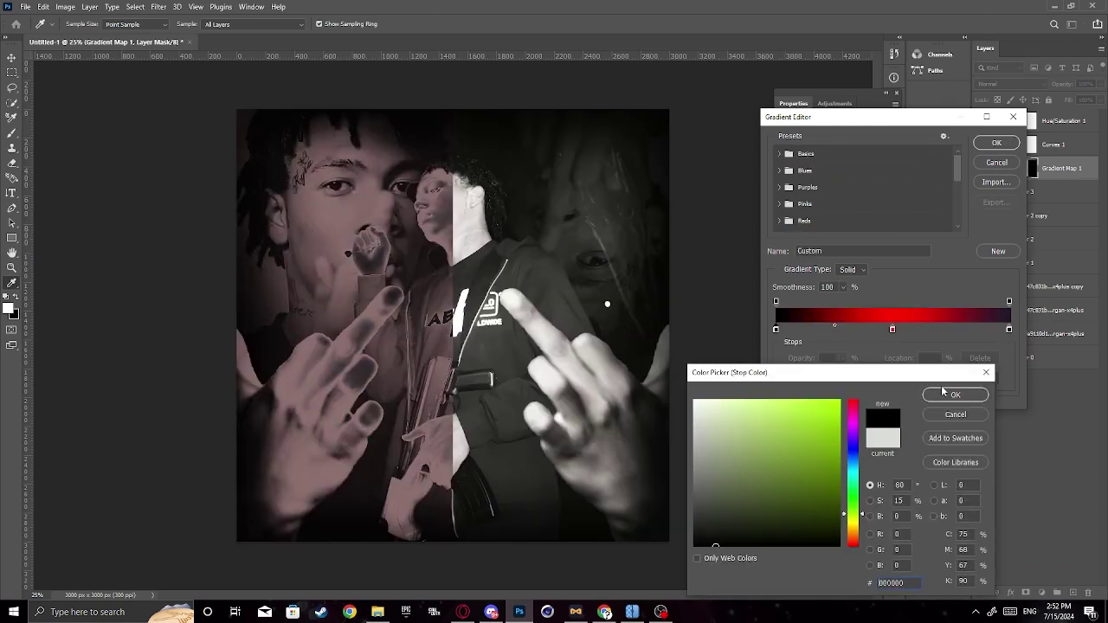
left_click(952, 396)
Set the gradient's end stop to white (ffffff) and accept the black-red-white gradient.
left_click(1008, 329)
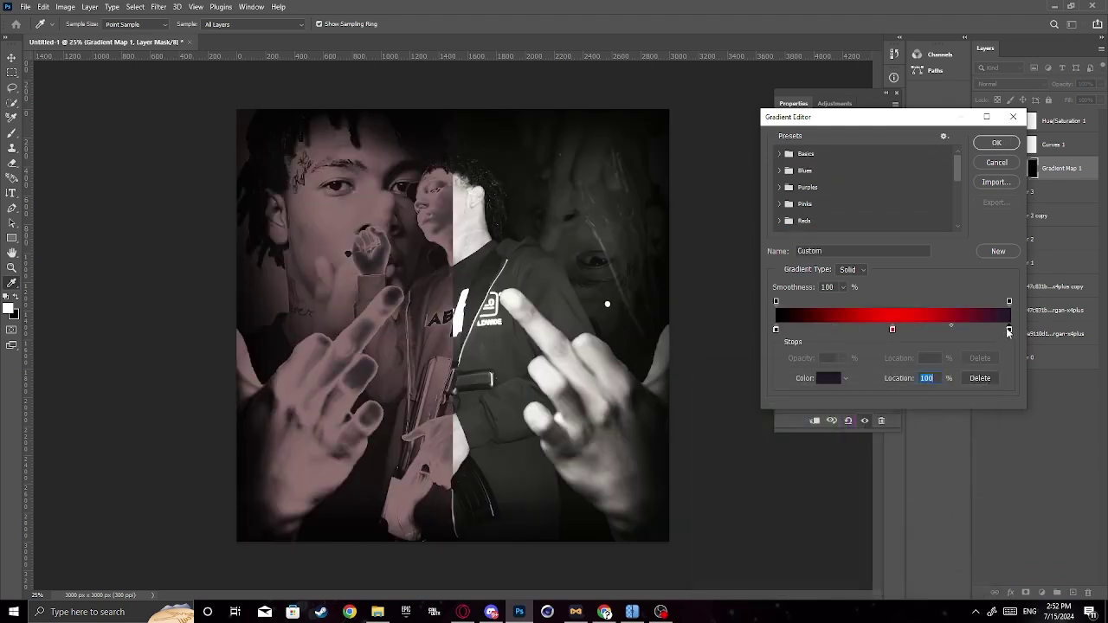
left_click(815, 379)
left_click(695, 402)
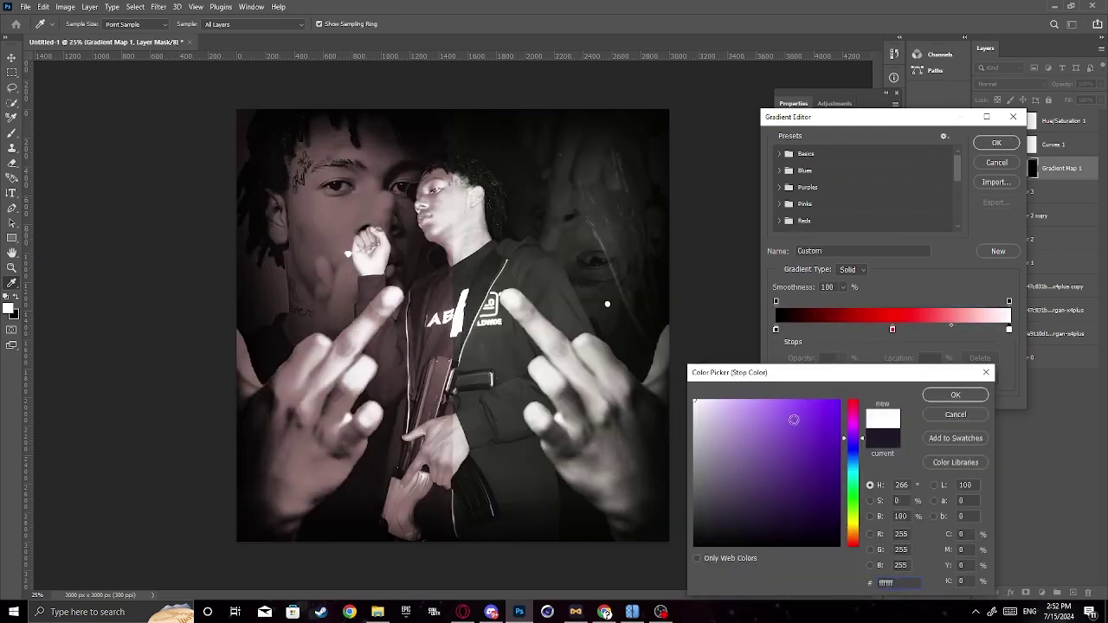
left_click(972, 397)
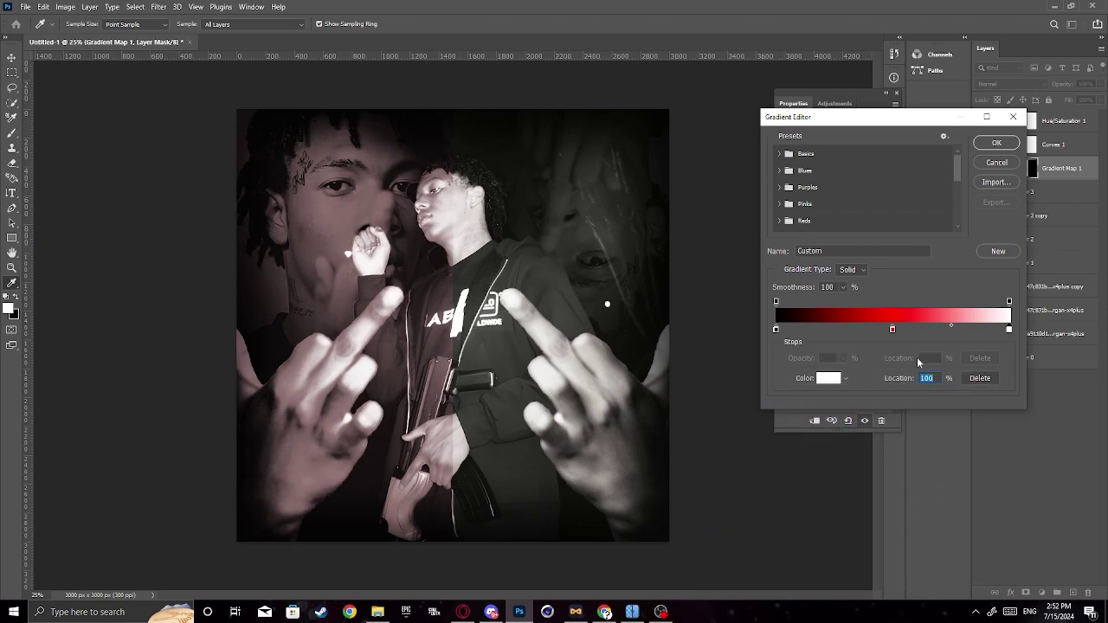
left_click(998, 144)
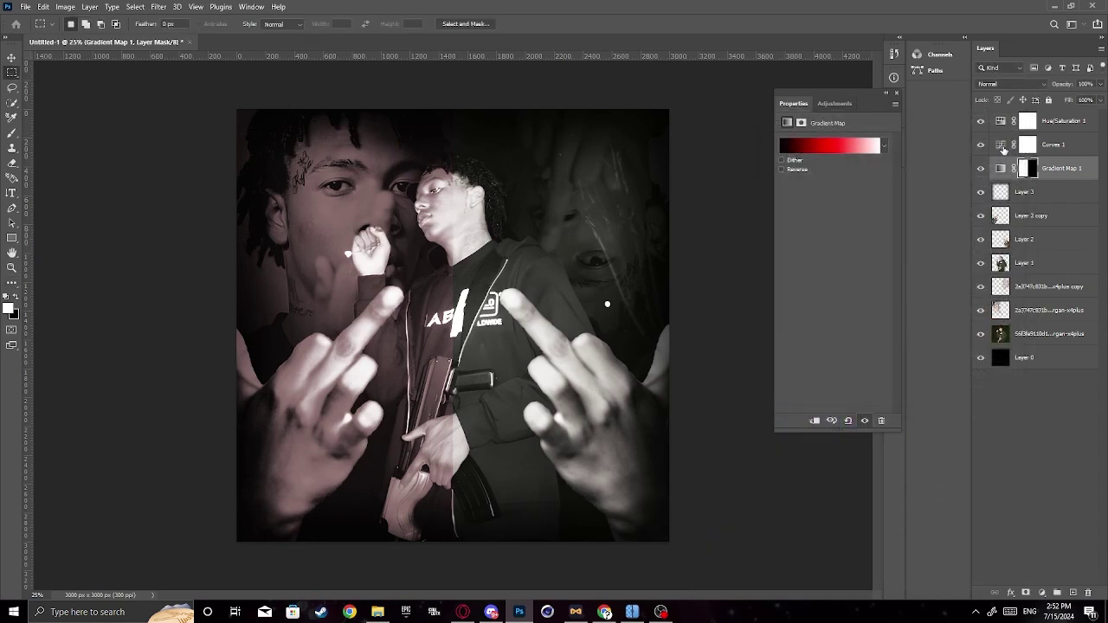
left_click(1100, 101)
mouse_move(1096, 113)
left_mouse_down()
mouse_move(1069, 114)
mouse_move(1104, 117)
left_mouse_up()
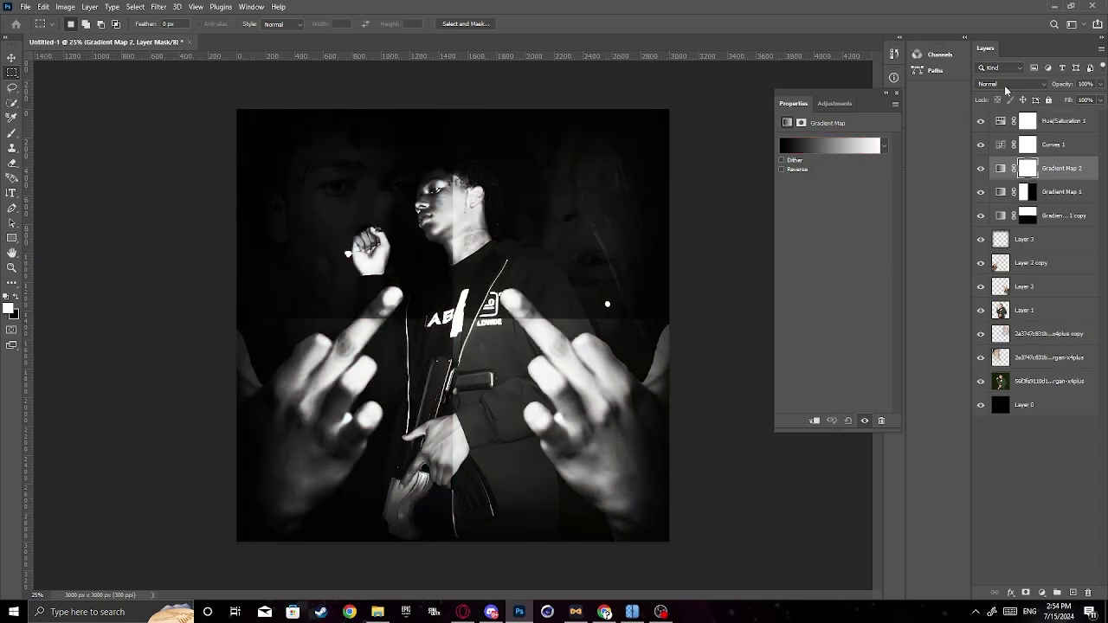
Set Gradient Map 2's blend mode to Overlay and move it below the other two gradient maps, directly above Layer 3.
left_click(1006, 85)
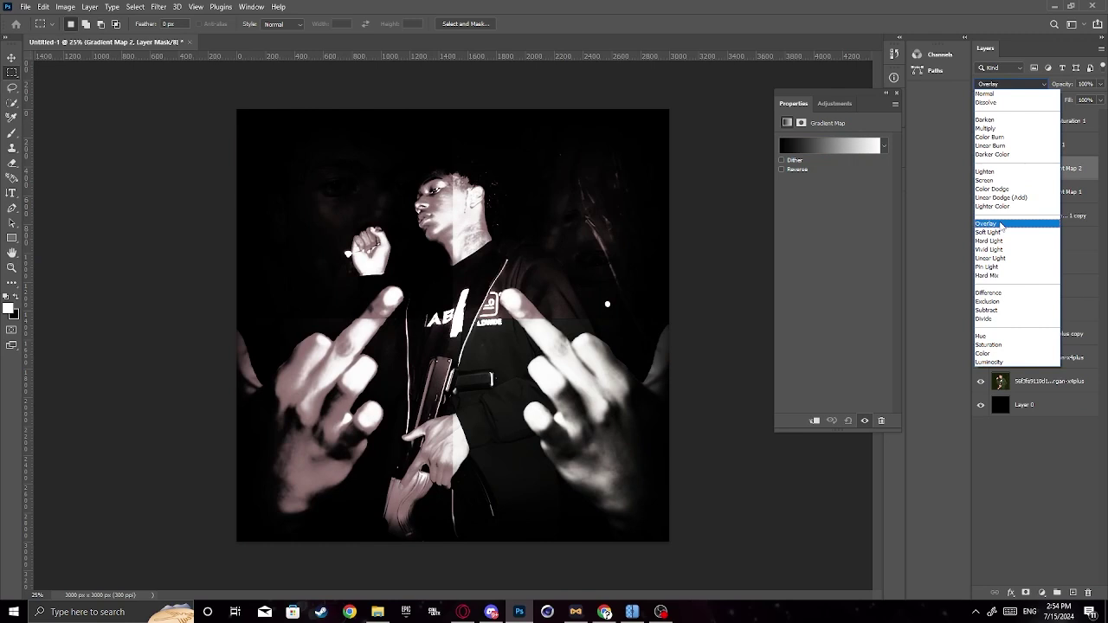
left_click(1002, 225)
left_click_drag(1044, 164, 1038, 225)
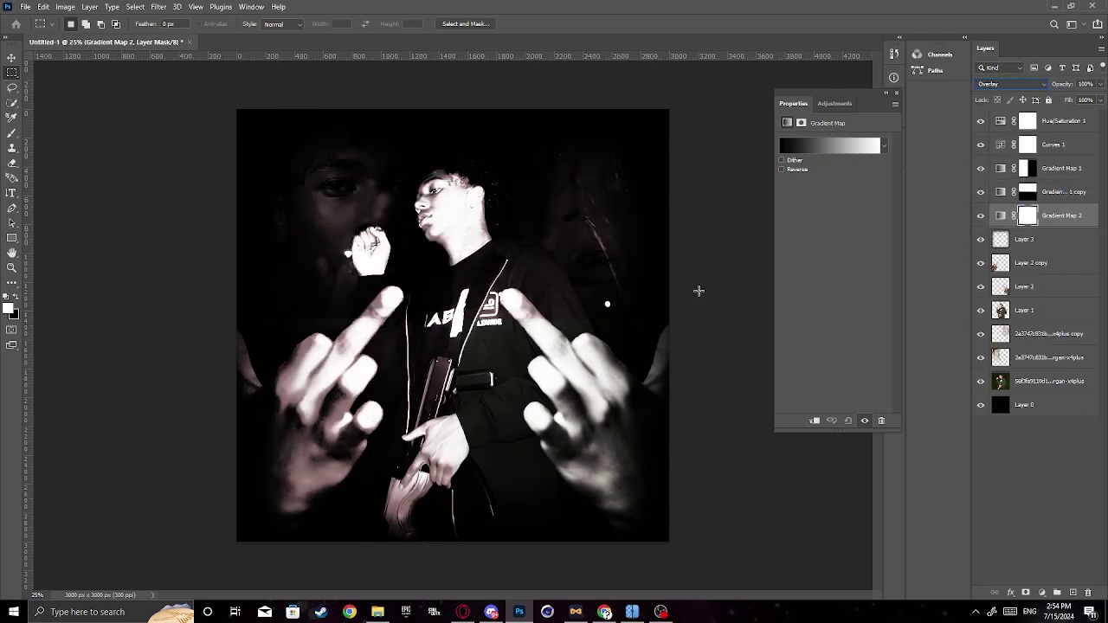
Add an empty layer directly above Layer 3 and set the soft brush size to 1457 px.
key("ctrl+shift+alt+n")
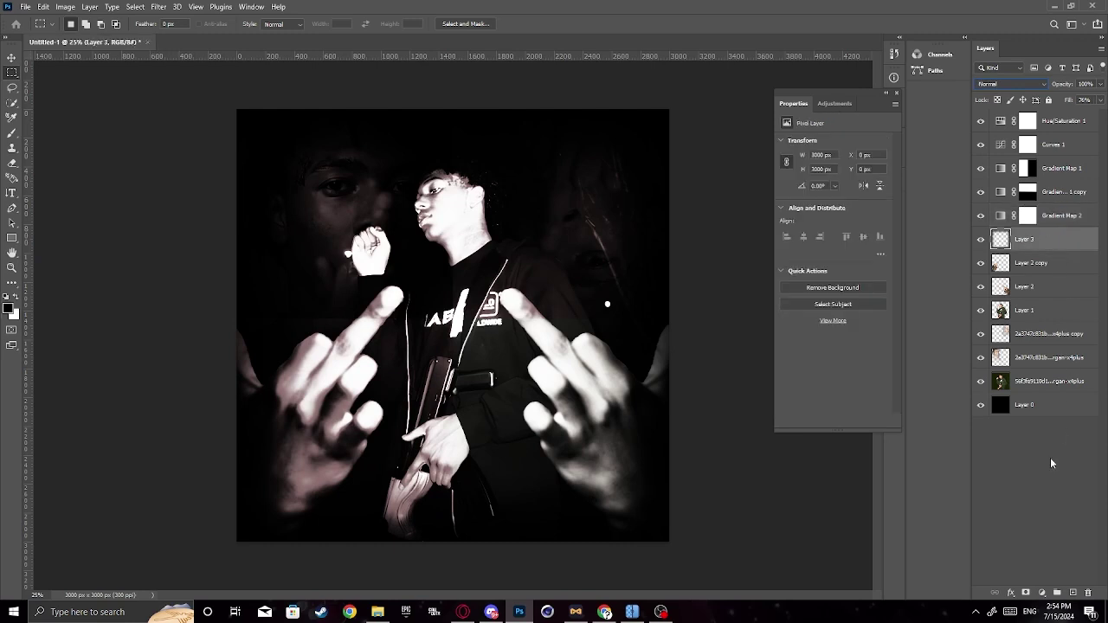
key("b")
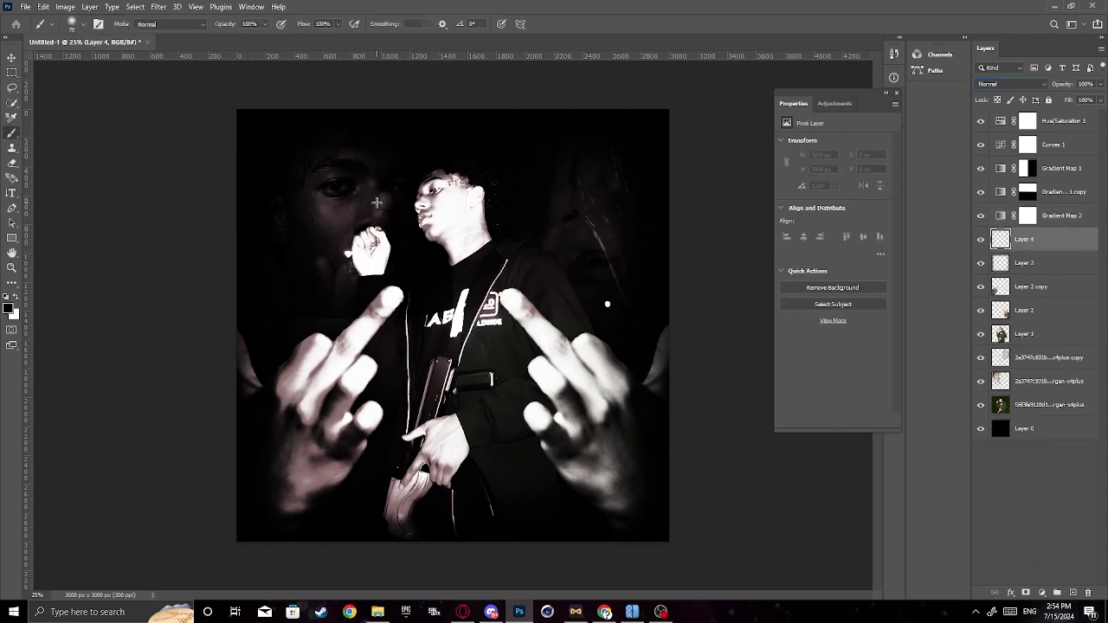
left_click(72, 24)
left_click_drag(121, 61, 138, 66)
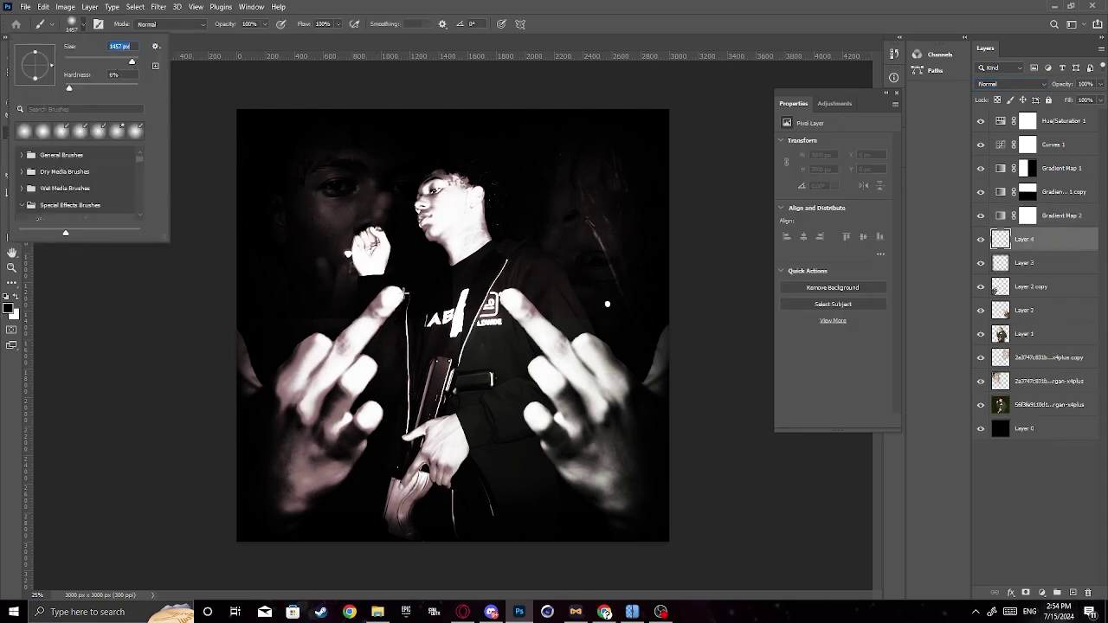
left_click(390, 302)
left_click(391, 304)
key("ctrl+z")
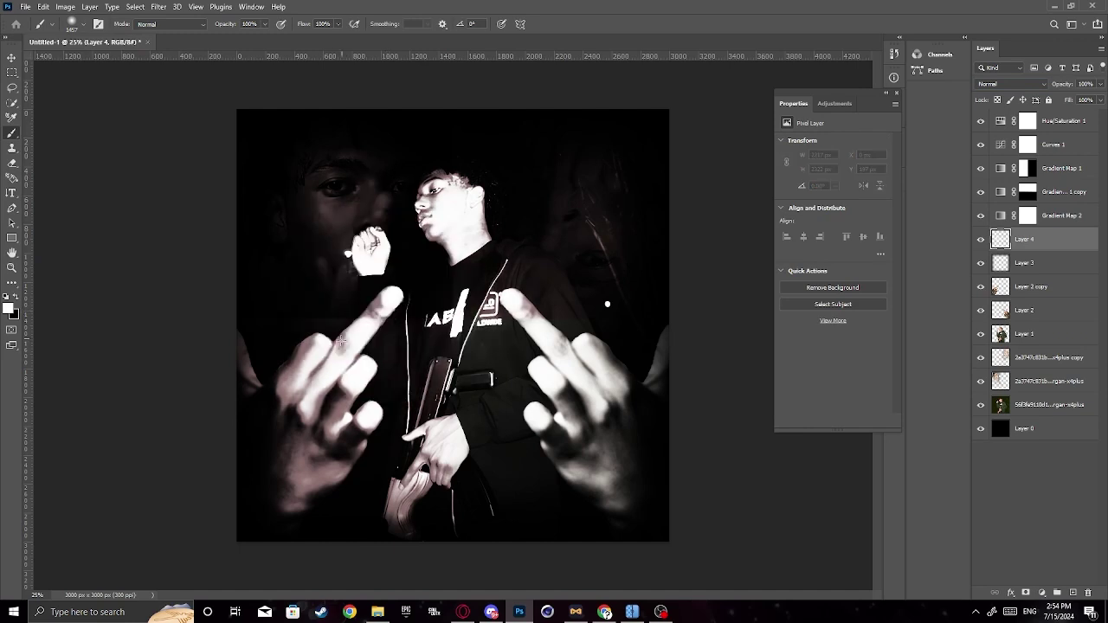
Reduce the soft brush to 511 px and lower its opacity to 40%.
left_click(354, 329)
key("ctrl+z")
left_click(85, 30)
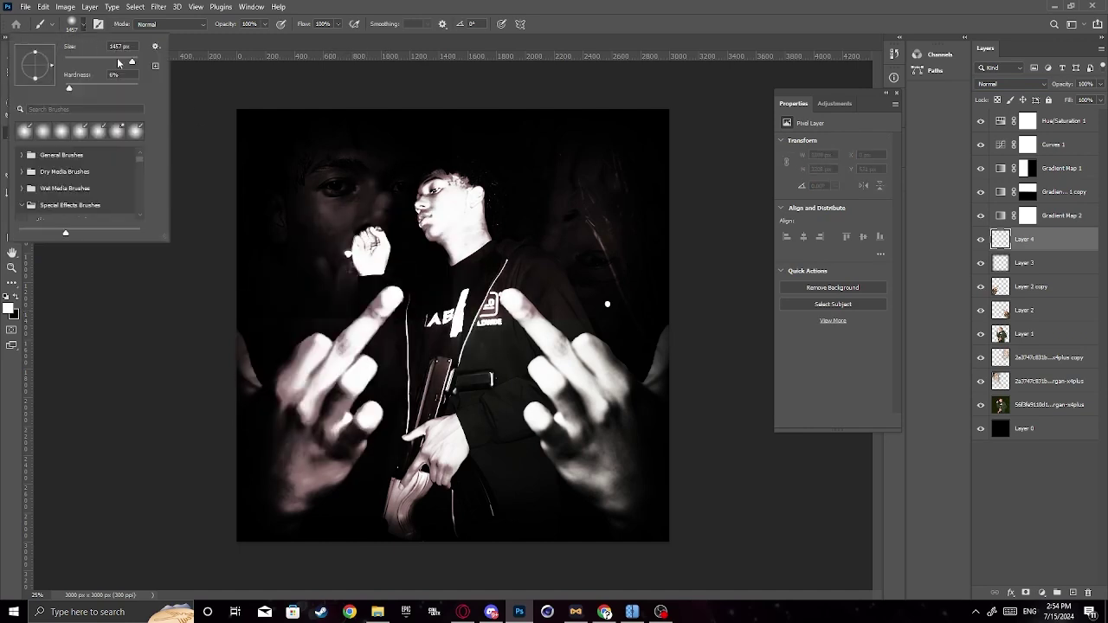
left_click_drag(119, 62, 131, 62)
left_click(265, 28)
left_click_drag(266, 38, 235, 39)
left_click(376, 321)
left_click(364, 346)
key("ctrl+z")
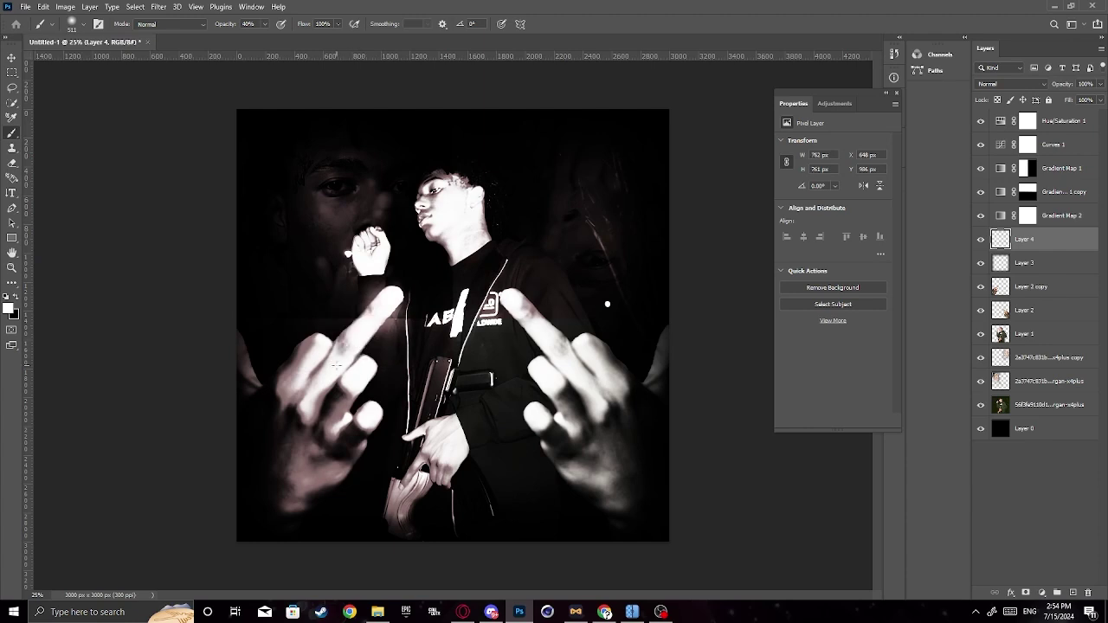
key("ctrl+z")
left_click(309, 380)
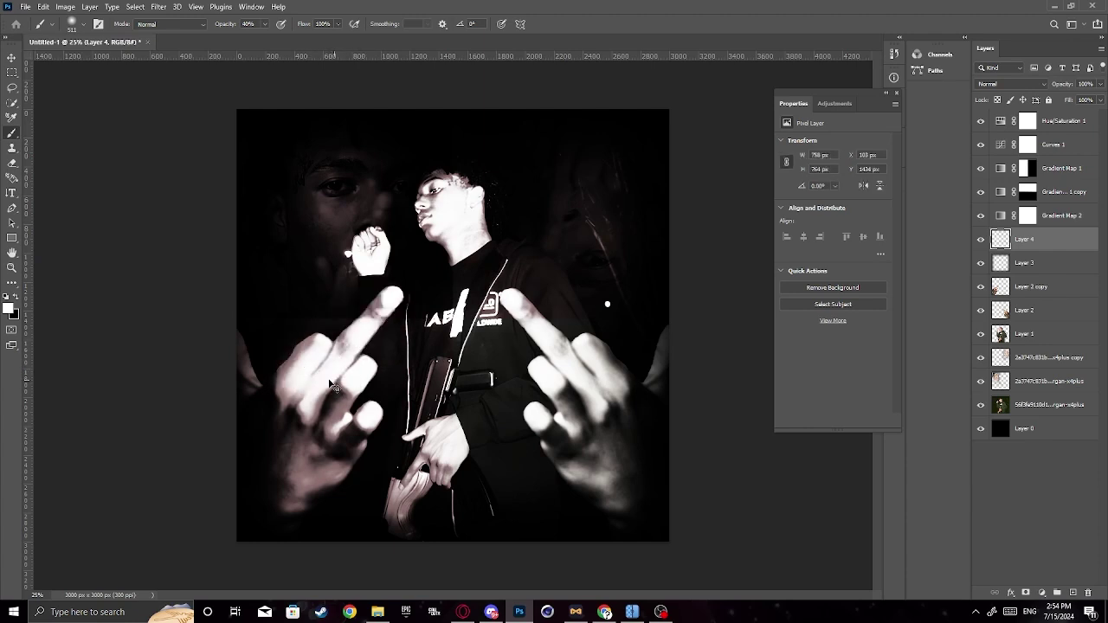
key("ctrl+z")
left_click(305, 353)
left_click(312, 346)
key("ctrl+z")
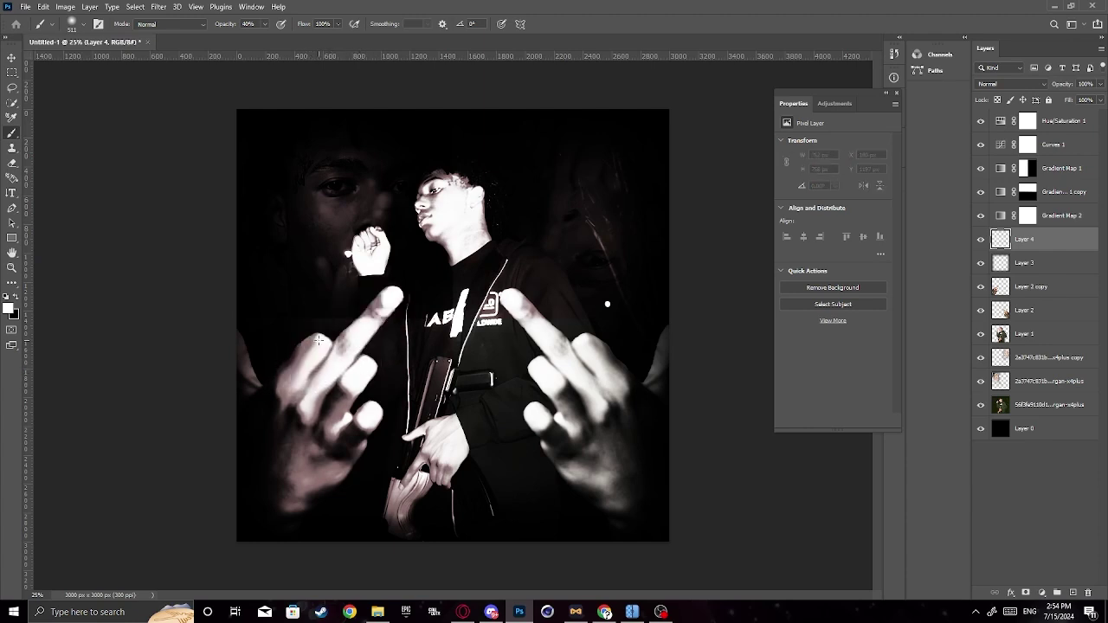
left_click(319, 341)
key("ctrl+z")
Move Layer 4 directly above Layer 1 and try soft white dabs behind the hand on the left.
left_click_drag(1022, 276, 1039, 322)
left_click(334, 345)
key("ctrl+z")
left_click(296, 373)
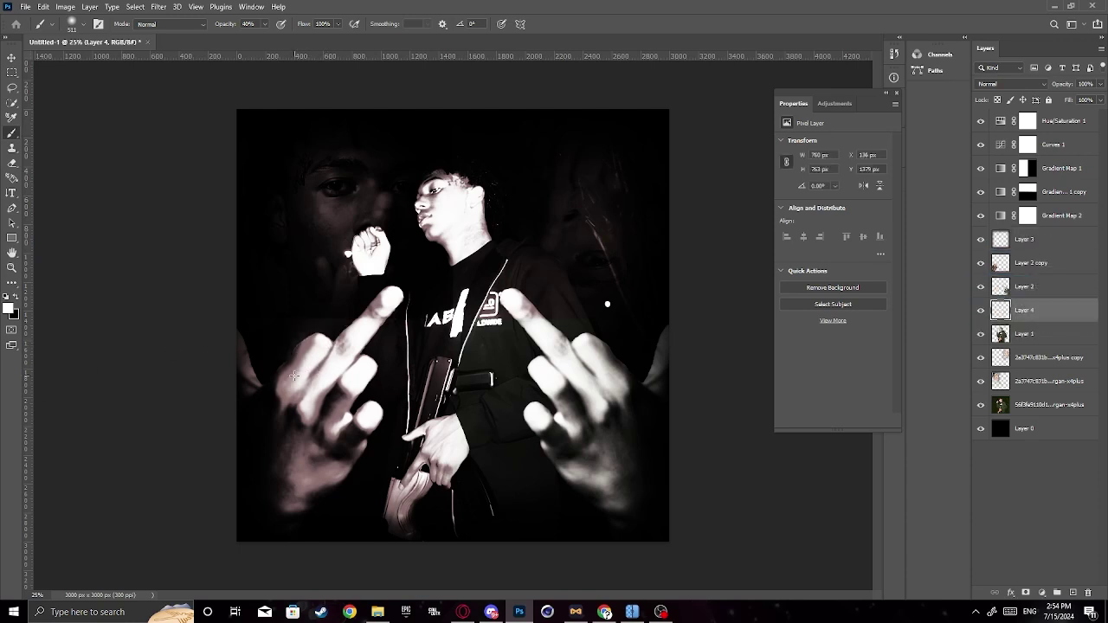
left_click(307, 366)
left_click(323, 363)
key("ctrl+z")
key("ctrl+z")
key("ctrl+z")
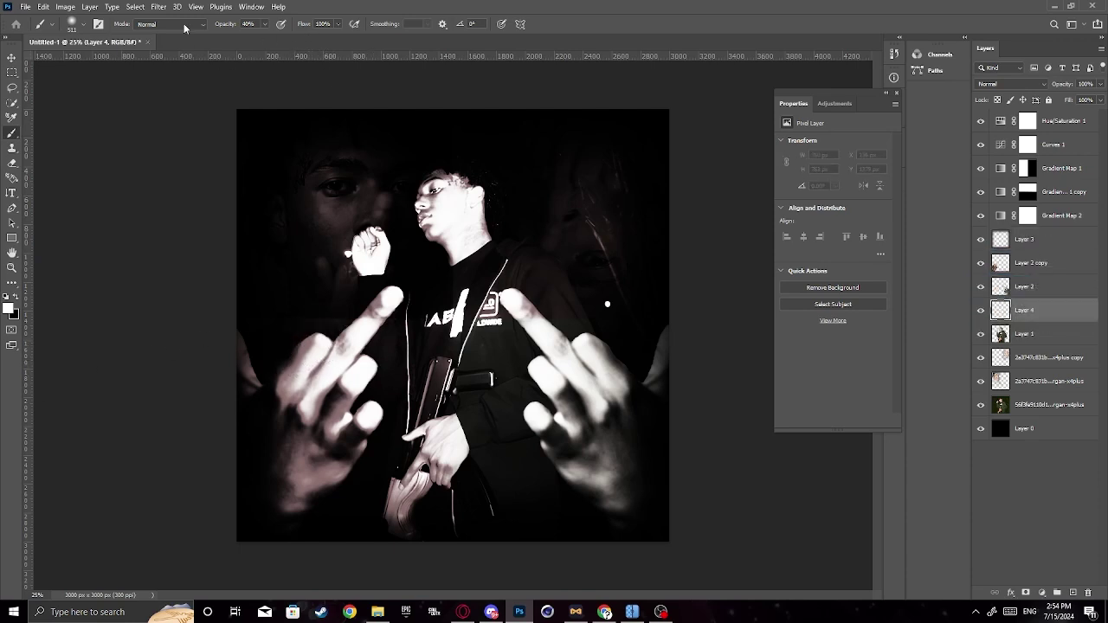
Lower the brush hardness to 0%.
left_click(76, 23)
left_click_drag(70, 85, 66, 86)
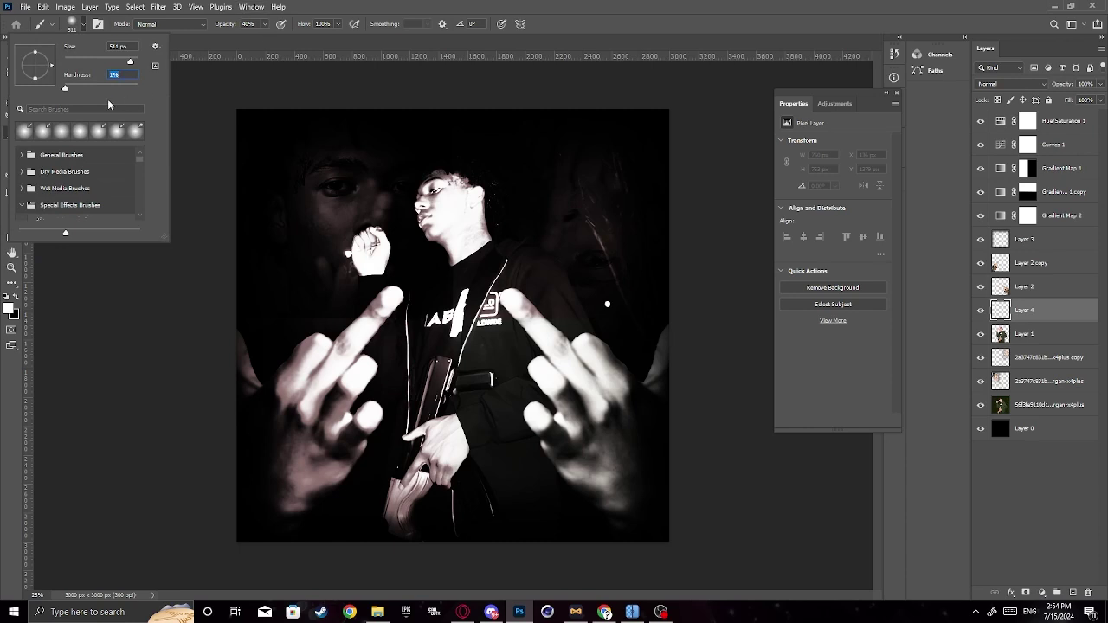
left_click(85, 24)
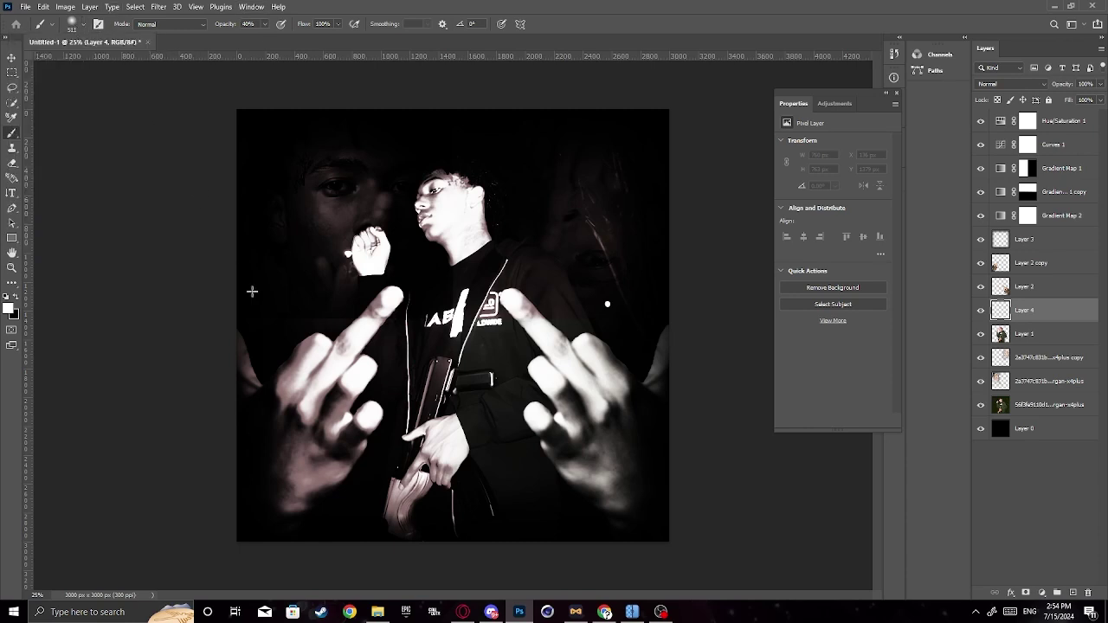
Paint soft white glow strokes behind both raised hands on Layer 4, undoing the unwanted strokes.
mouse_move(286, 363)
left_mouse_down()
mouse_move(309, 345)
mouse_move(337, 368)
mouse_move(376, 314)
mouse_move(405, 305)
left_mouse_up()
key("ctrl+z")
key("ctrl+z")
key("ctrl+z")
key("ctrl+z")
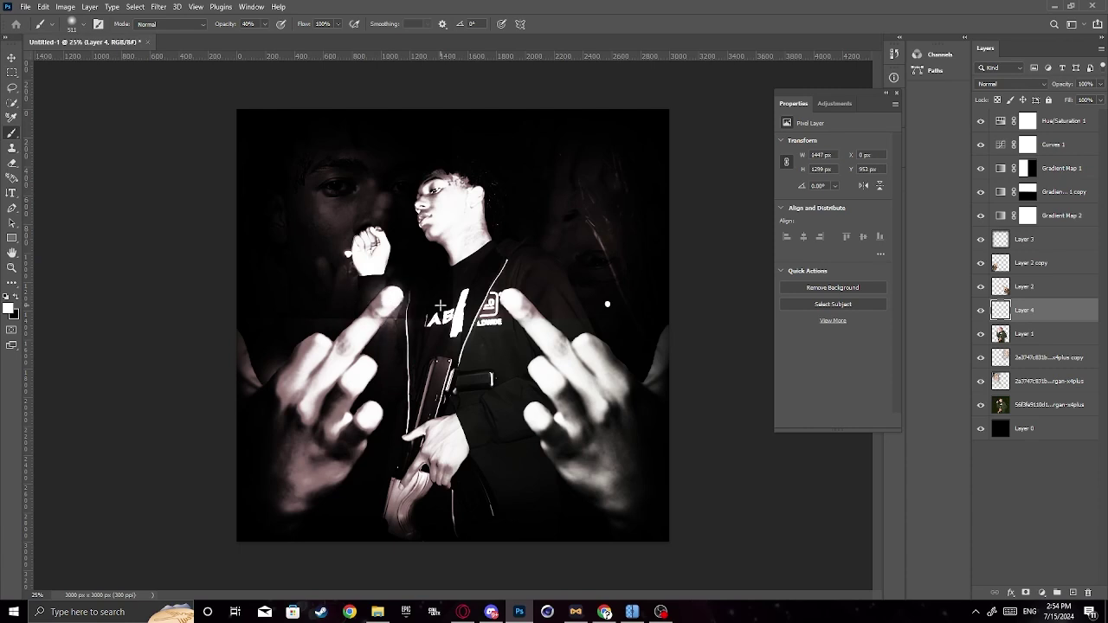
key("ctrl+shift+z")
key("ctrl+z")
key("ctrl+shift+z")
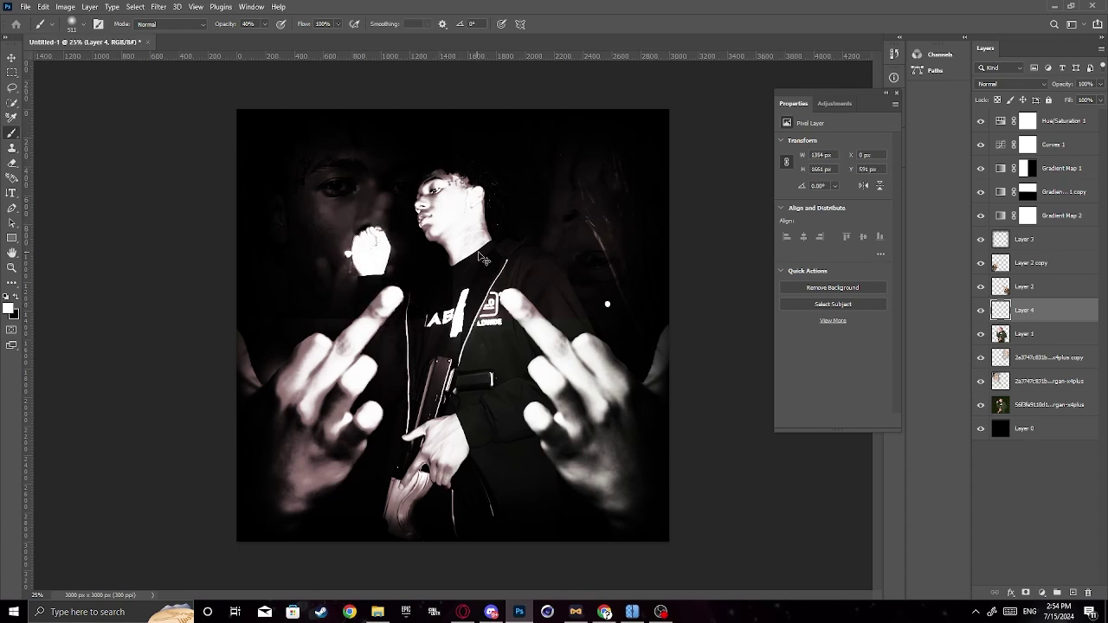
key("ctrl+z")
mouse_move(543, 332)
left_mouse_down()
mouse_move(598, 403)
mouse_move(543, 382)
mouse_move(556, 435)
mouse_move(538, 418)
mouse_move(573, 451)
left_mouse_up()
key("ctrl+z")
key("ctrl+z")
key("ctrl+z")
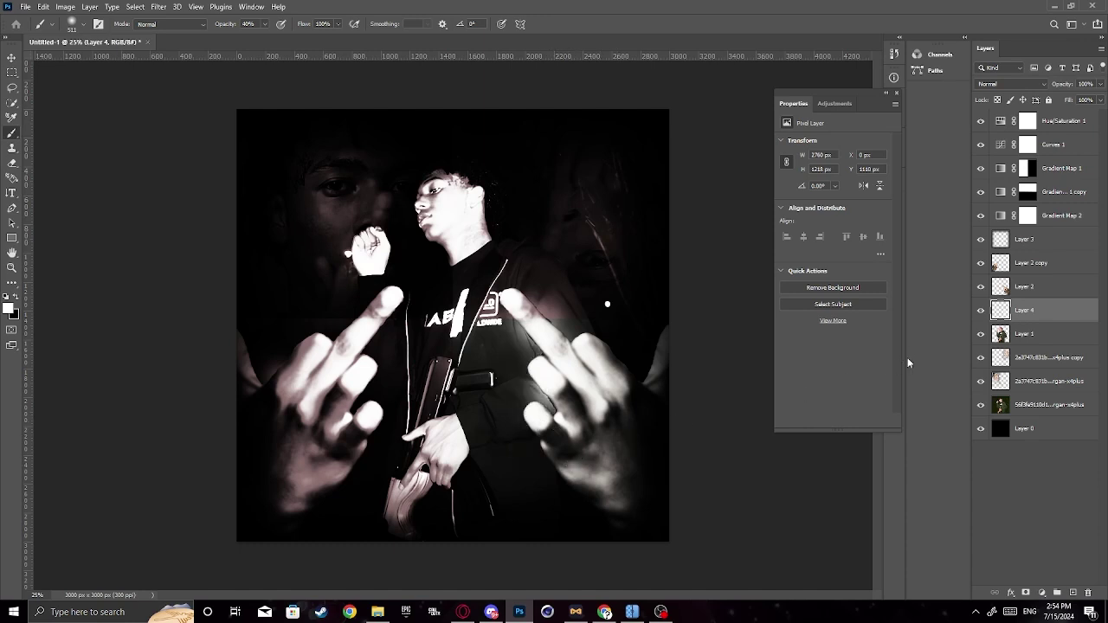
Move Layer 4 directly below Layer 3 and paint white glow over the fingers and knuckles of both large hands.
mouse_move(1025, 314)
left_mouse_down()
mouse_move(1041, 297)
mouse_move(1039, 258)
left_mouse_up()
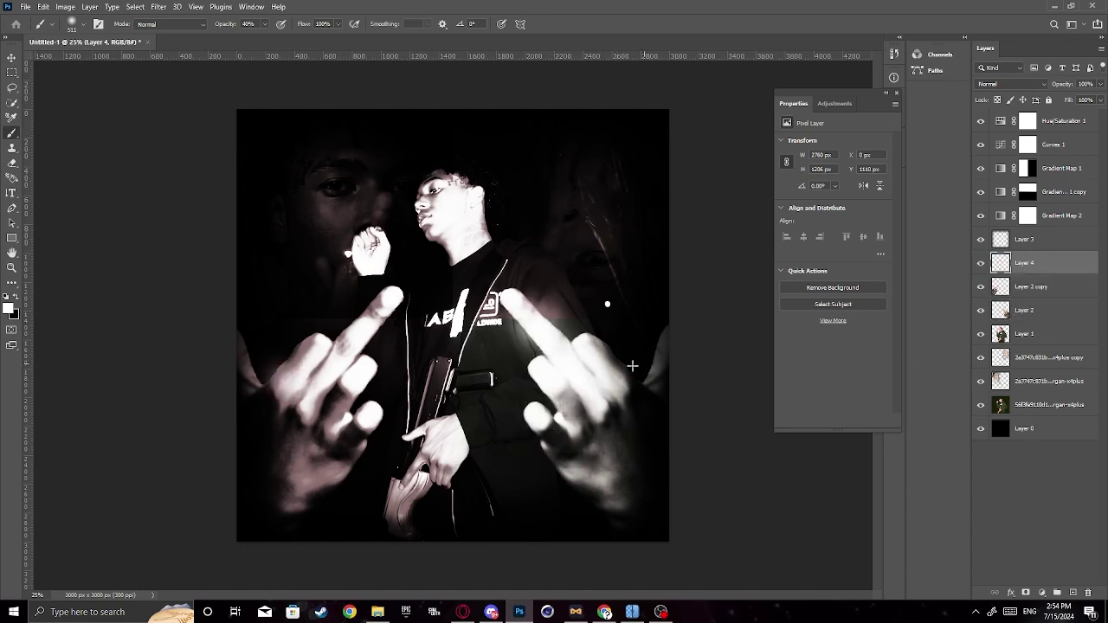
left_click_drag(339, 433, 399, 424)
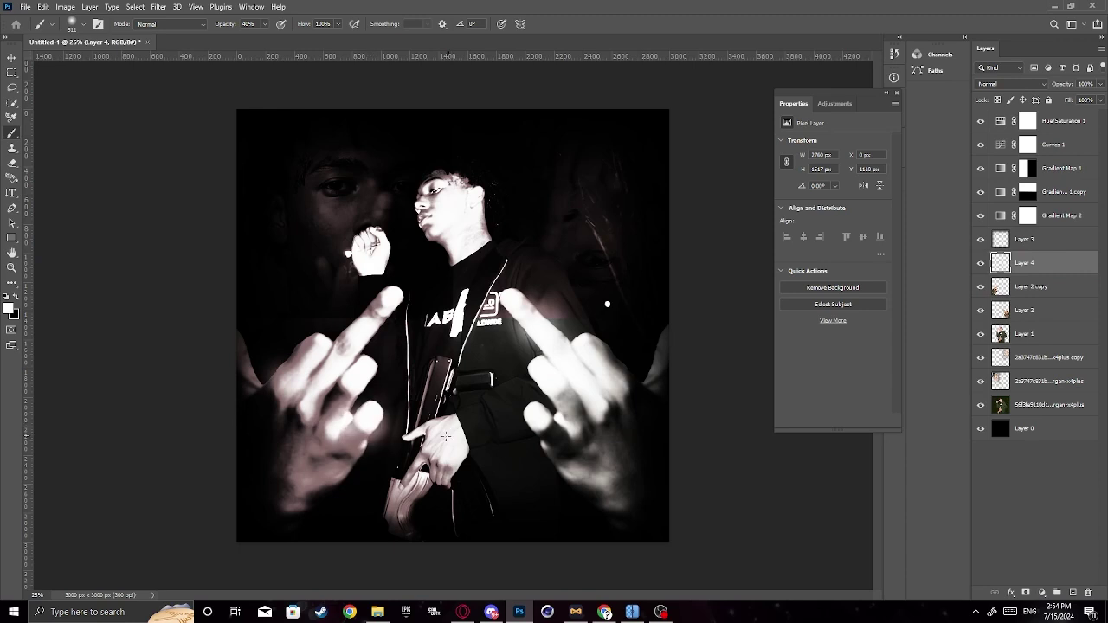
left_click(532, 417)
left_click_drag(620, 392, 595, 404)
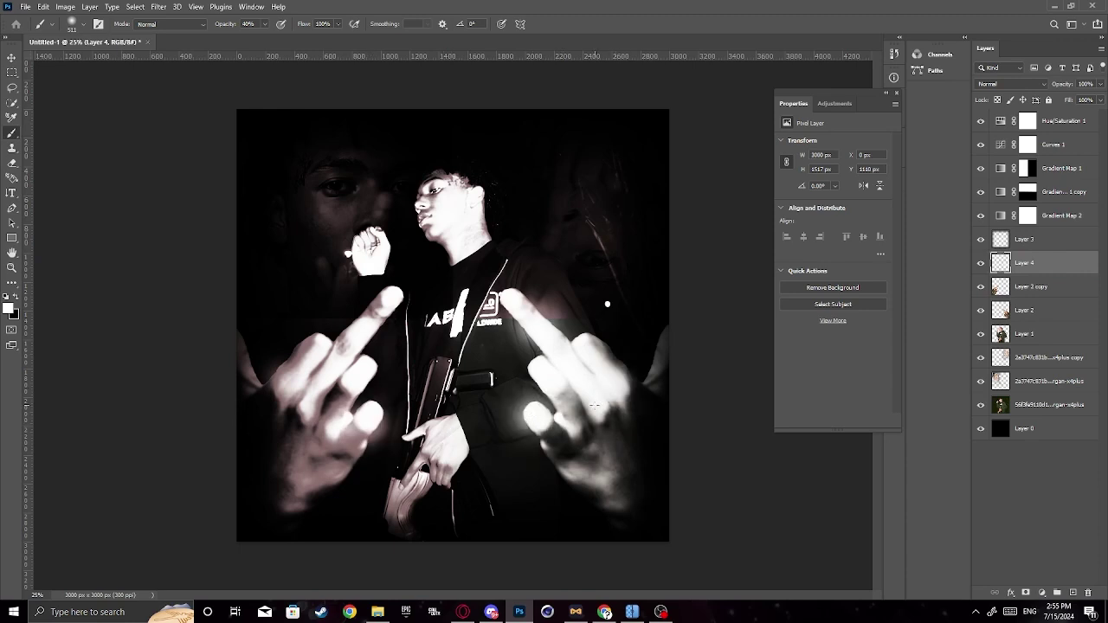
left_click(598, 346)
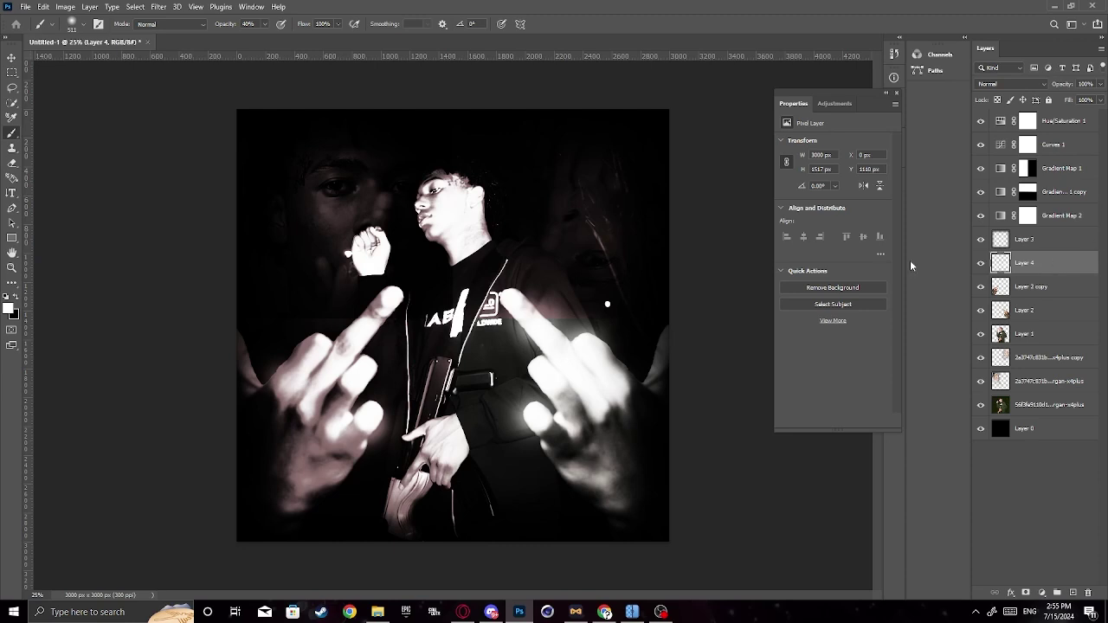
Lower the brush opacity to 15% and dab faint white glows around the figure's head, raised fist, shoulder and gun-holding hand.
left_click(98, 25)
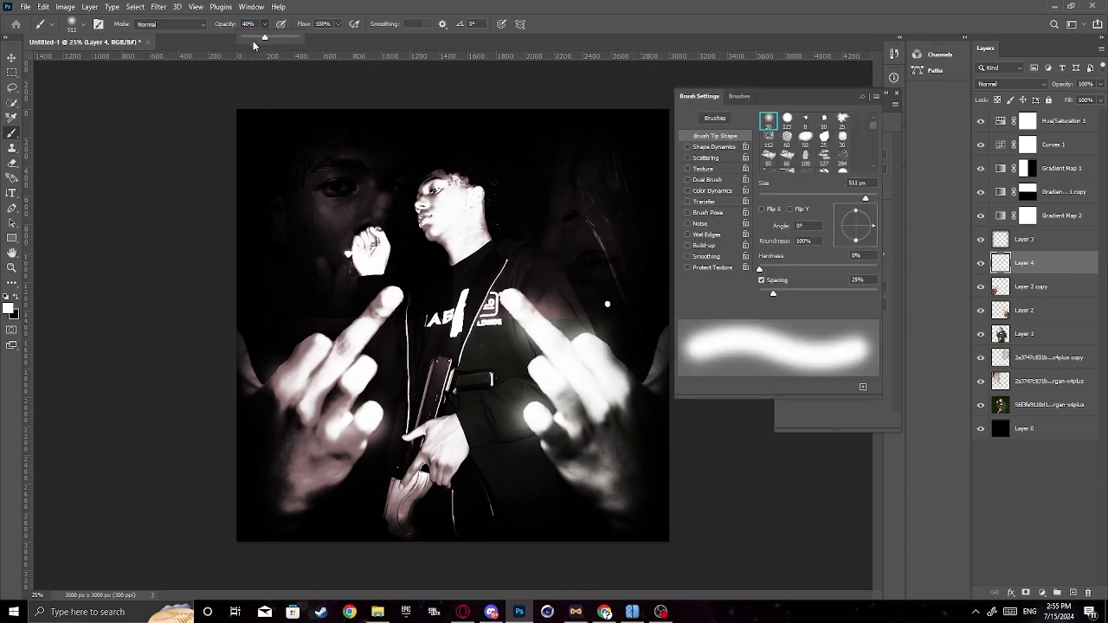
left_click_drag(253, 45, 251, 42)
left_click(84, 25)
left_click(505, 199)
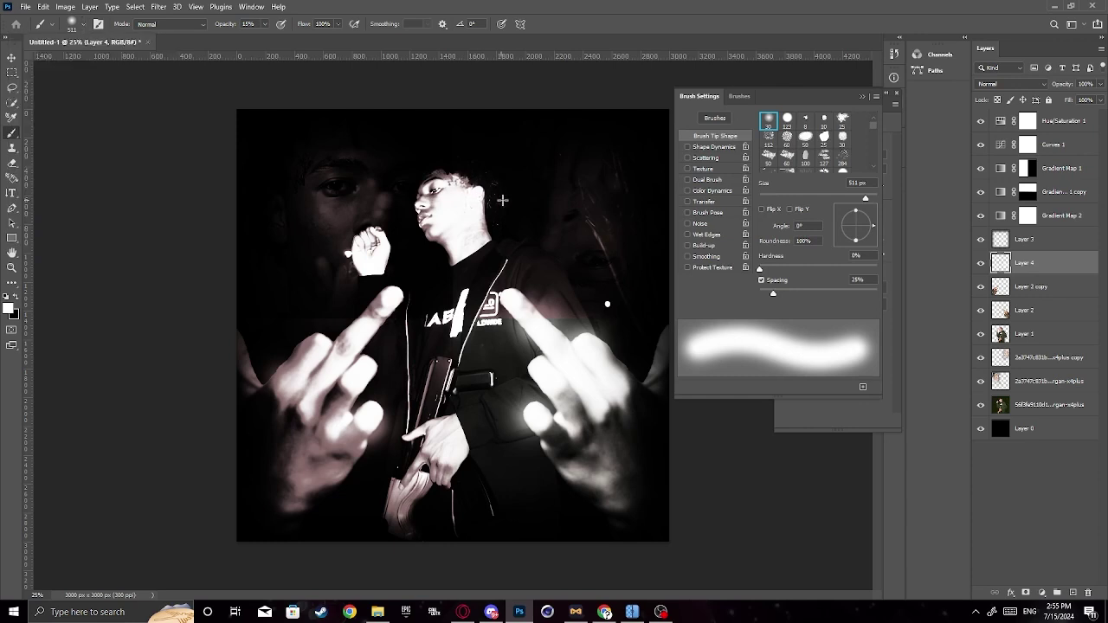
left_click_drag(373, 240, 346, 259)
left_click(345, 259)
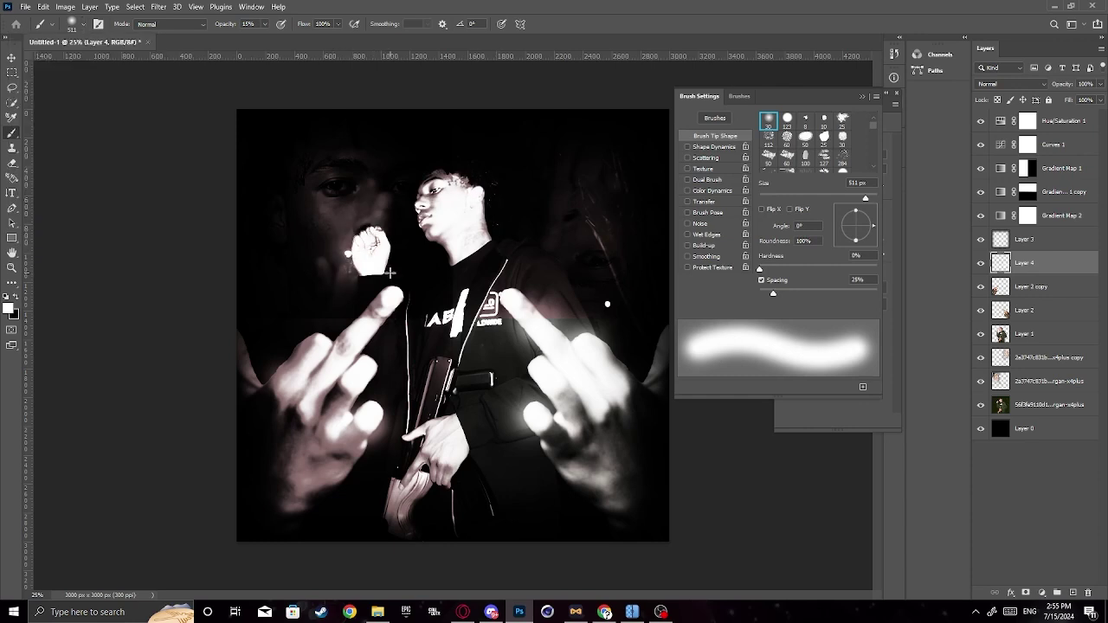
left_click(489, 238)
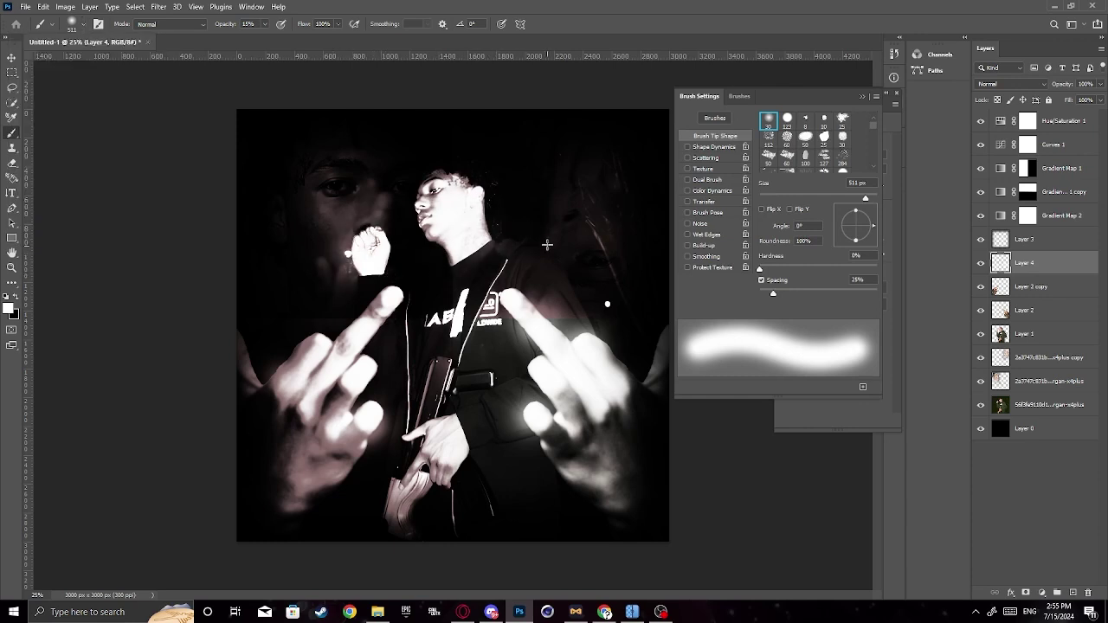
left_click(541, 248)
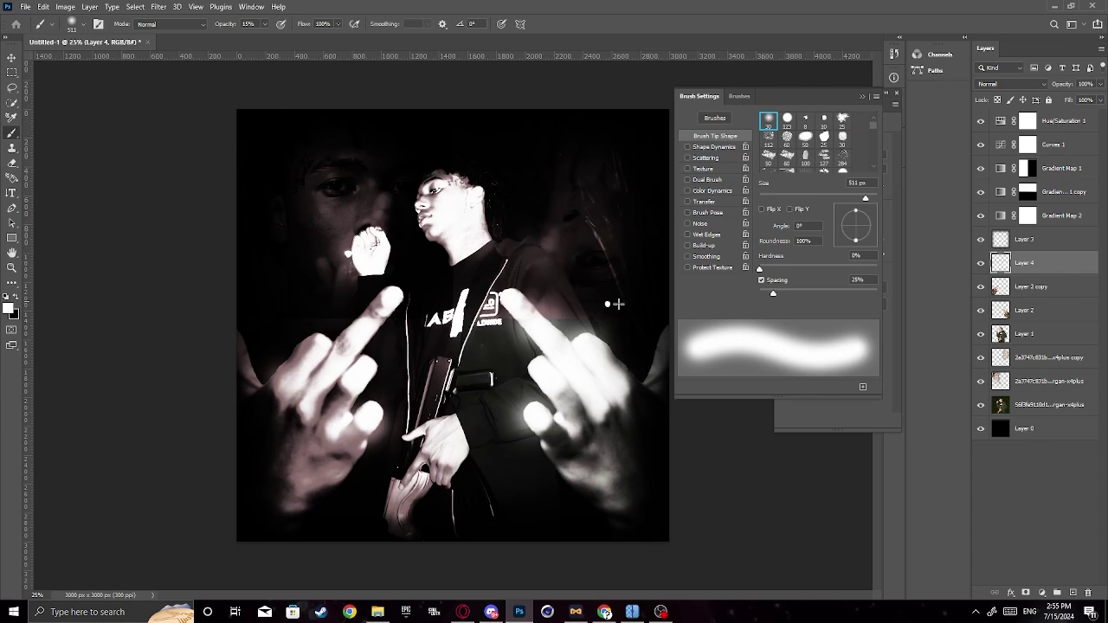
left_click(455, 471)
left_click(457, 478)
left_click(464, 461)
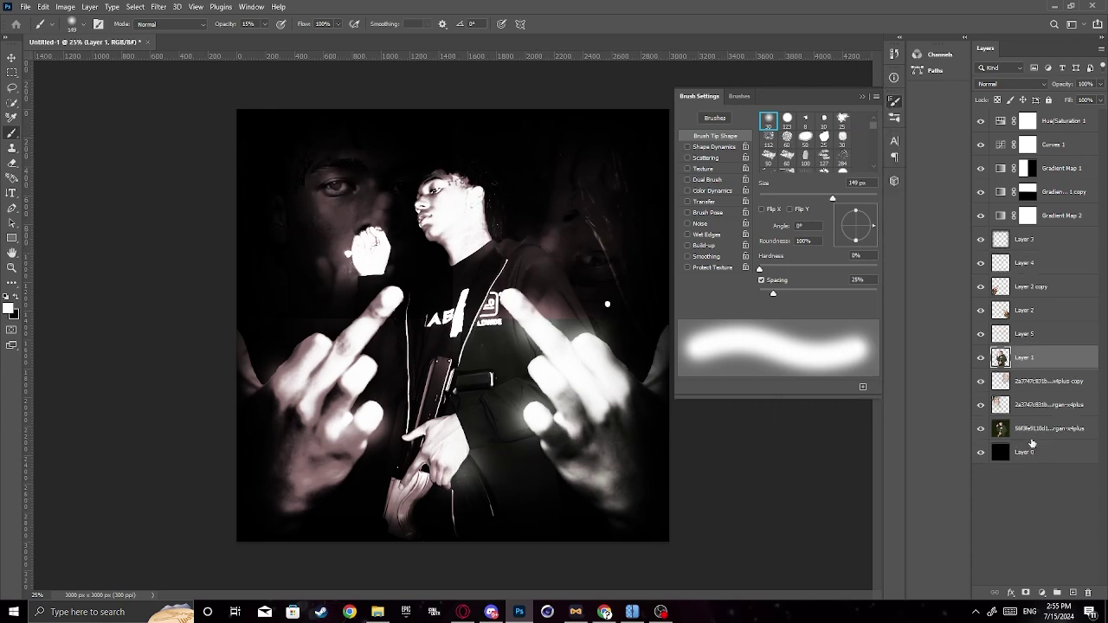
Copy a small rectangular eye area from the photo layer directly above Layer 0 onto a new layer for transforming.
left_click(991, 433)
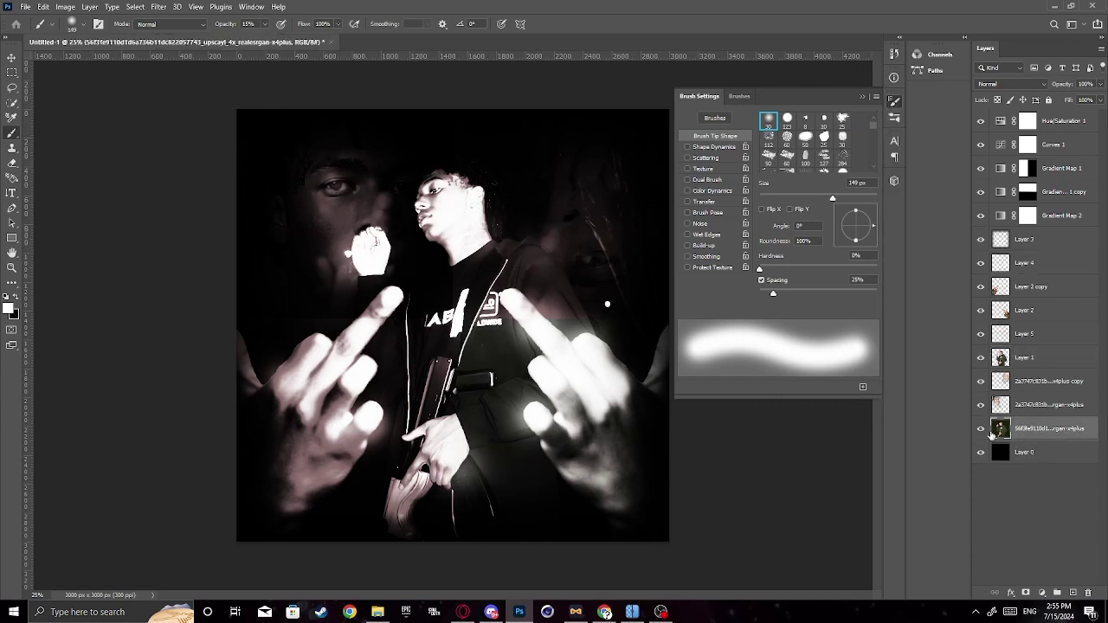
key("m")
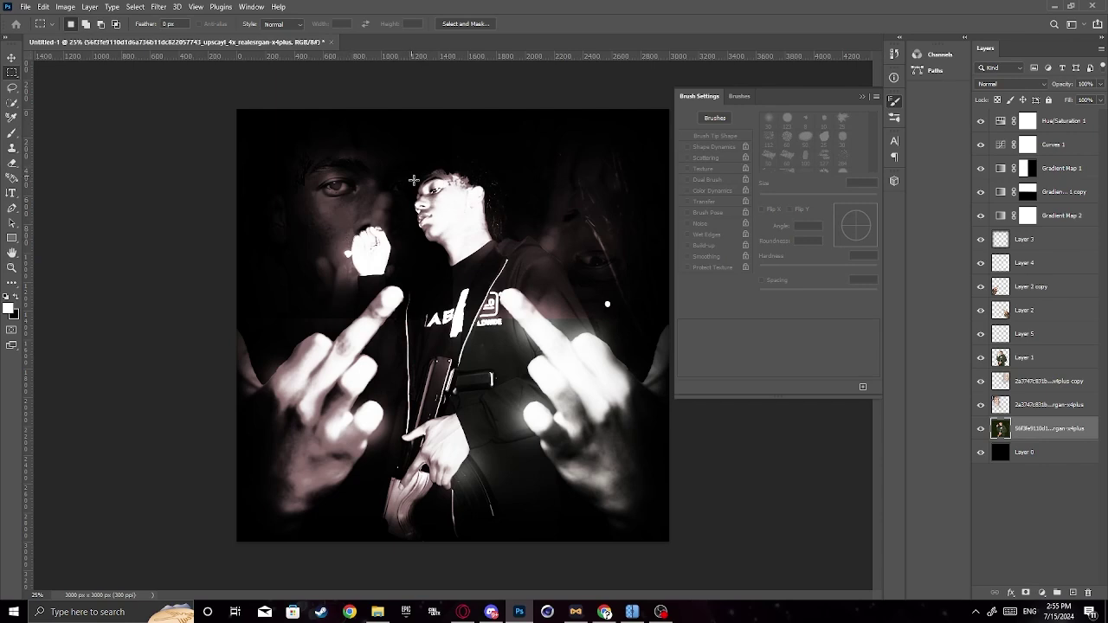
left_click_drag(413, 180, 520, 223)
key("ctrl+j")
key("ctrl+t")
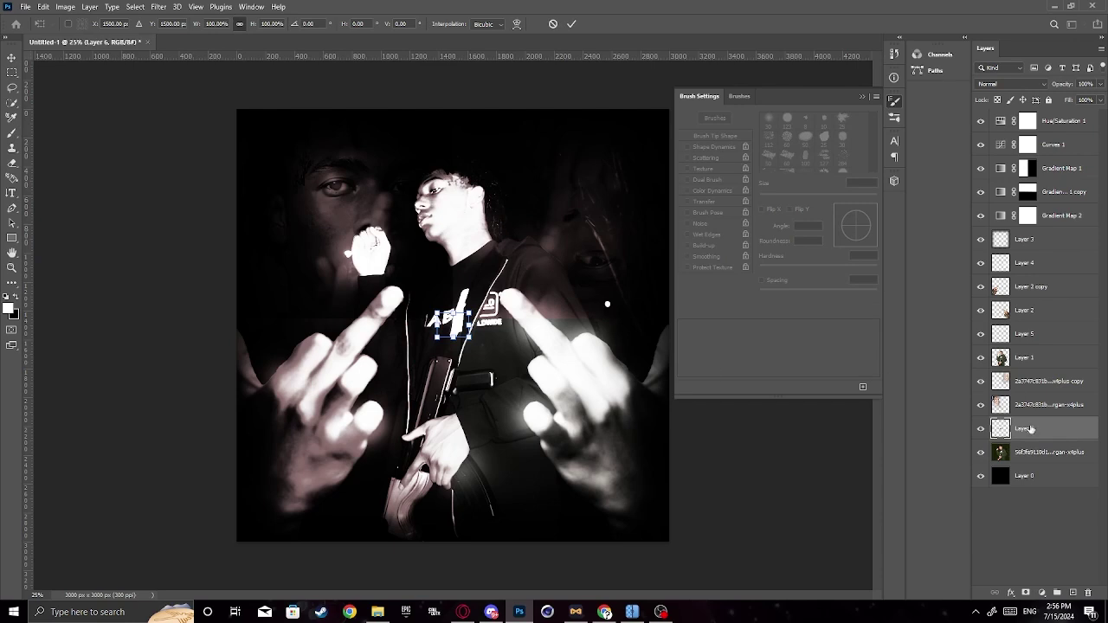
Move the copied eye area directly below Layer 3, scale it to 60.10% and place it over the figure's eyes.
left_click_drag(1030, 429, 1027, 254)
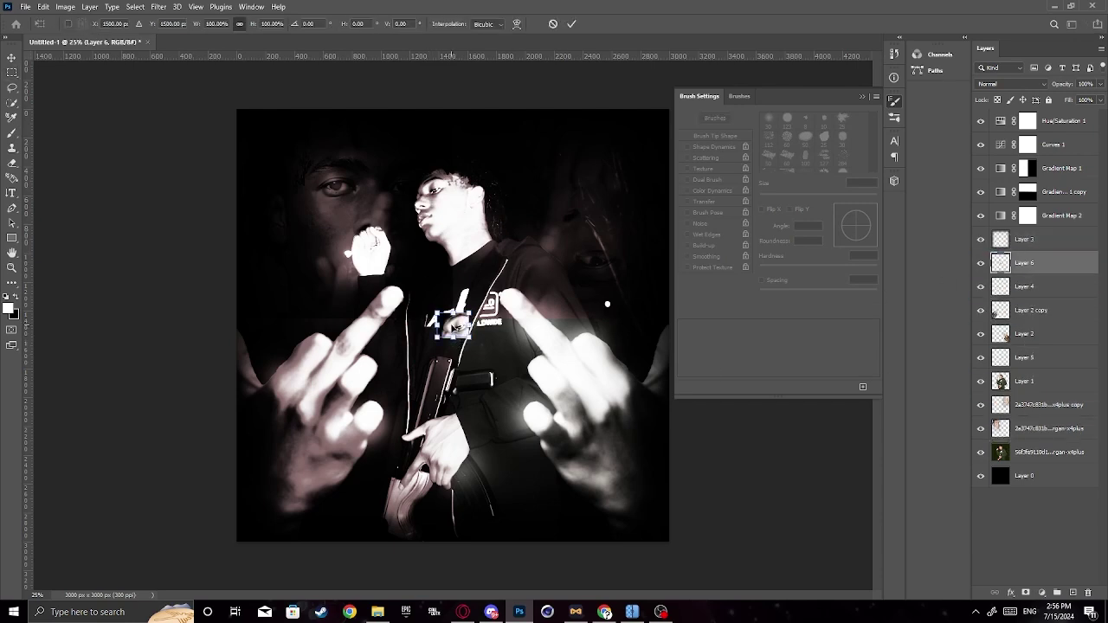
left_click_drag(455, 327, 430, 182)
mouse_move(429, 178)
left_mouse_down()
mouse_move(442, 196)
mouse_move(449, 188)
mouse_move(435, 191)
left_mouse_up()
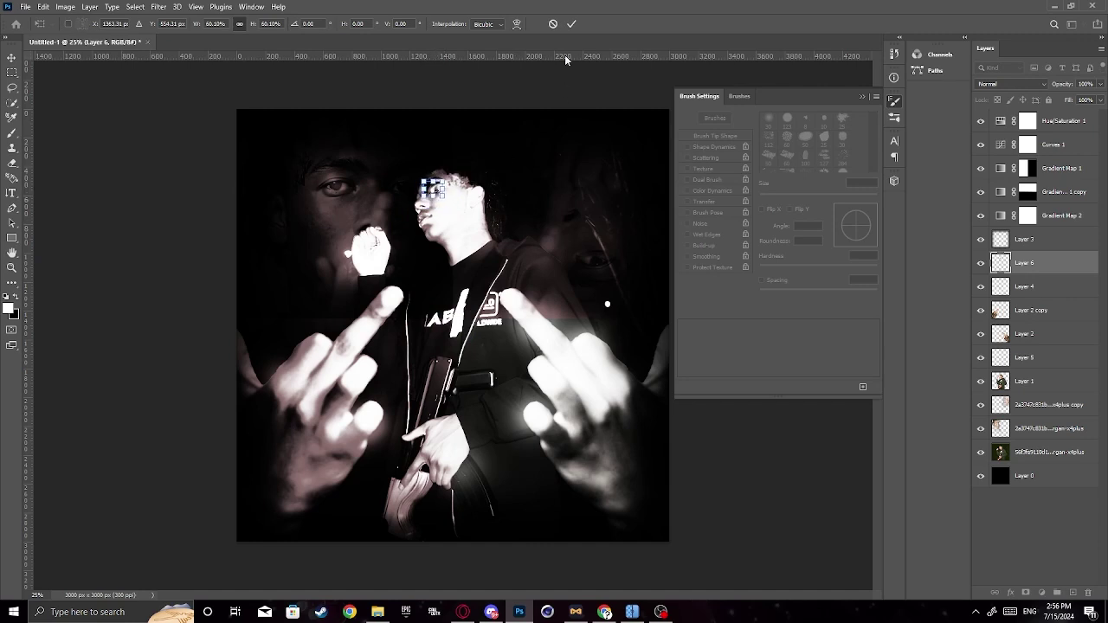
left_click(571, 24)
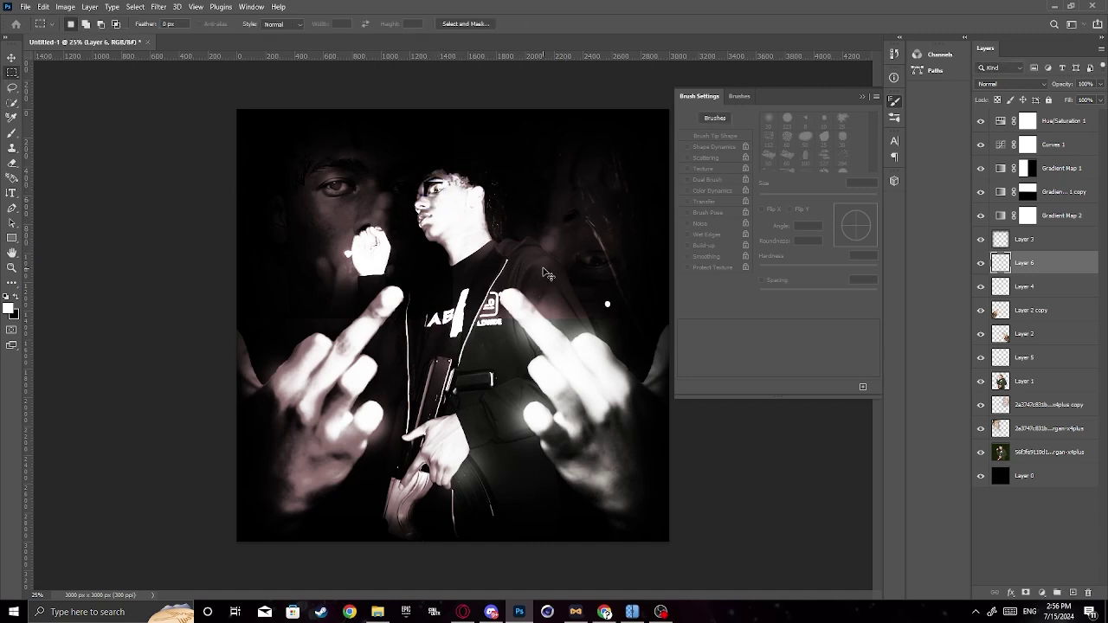
Send Layer 6 down the stack to directly above the photo layer.
key("ctrl+bracketleft")
key("ctrl+bracketleft")
key("ctrl+bracketleft")
key("ctrl+bracketleft")
key("ctrl+bracketleft")
key("ctrl+bracketleft")
key("ctrl+bracketleft")
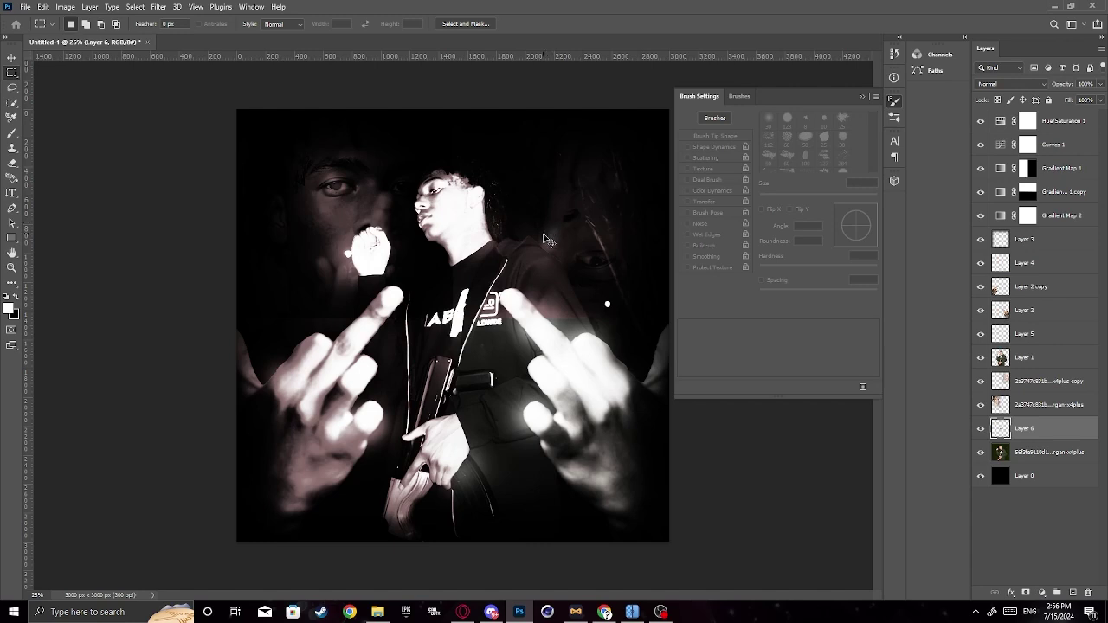
Copy the figure's face area from the photo layer, place the copy directly below Layer 1 and shift it up and left.
left_click(1023, 454)
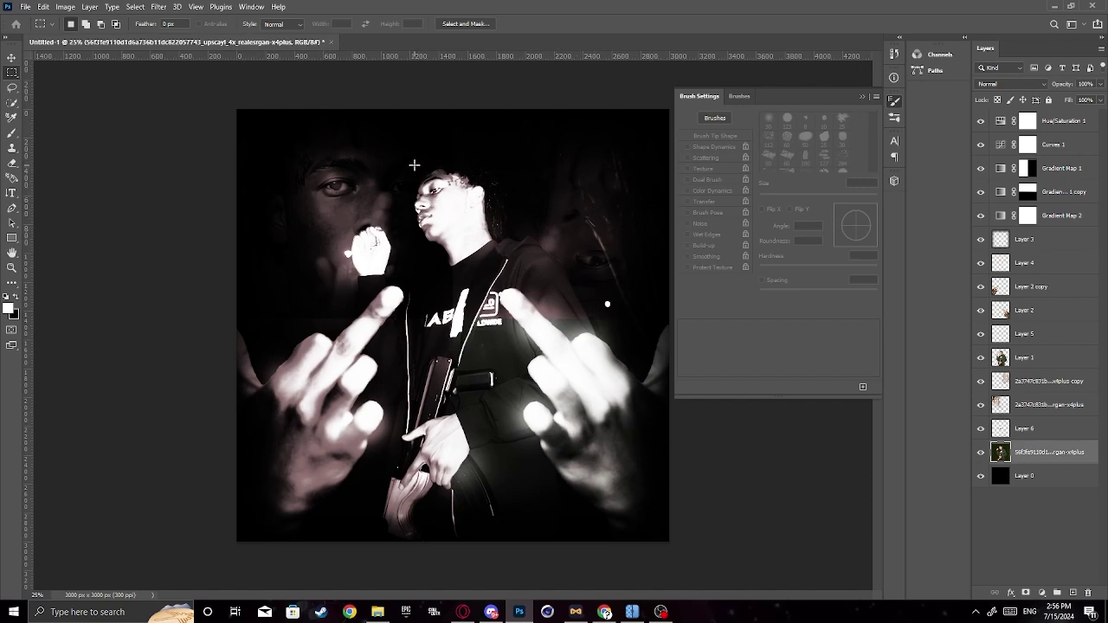
left_click_drag(414, 165, 469, 213)
key("ctrl+j")
left_click_drag(1058, 461, 1051, 381)
key("ctrl+t")
left_click_drag(442, 191, 422, 171)
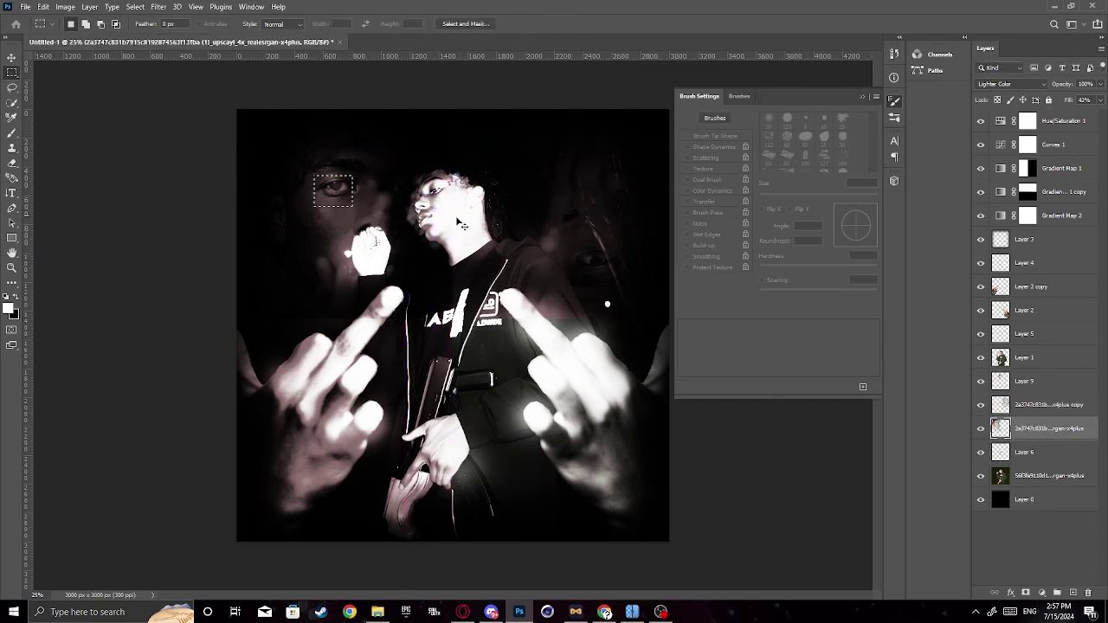
Copy the selected eye of the left portrait onto a new layer, enlarge it to 132.65% and place it above the figure's head.
key("ctrl+j")
key("ctrl+t")
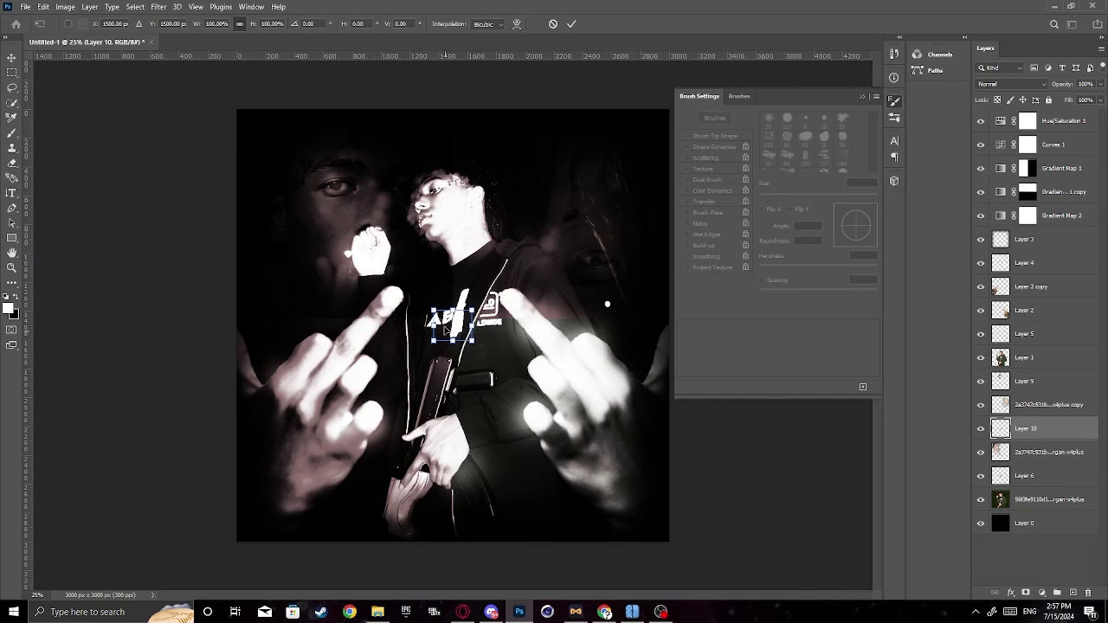
left_click_drag(446, 329, 481, 149)
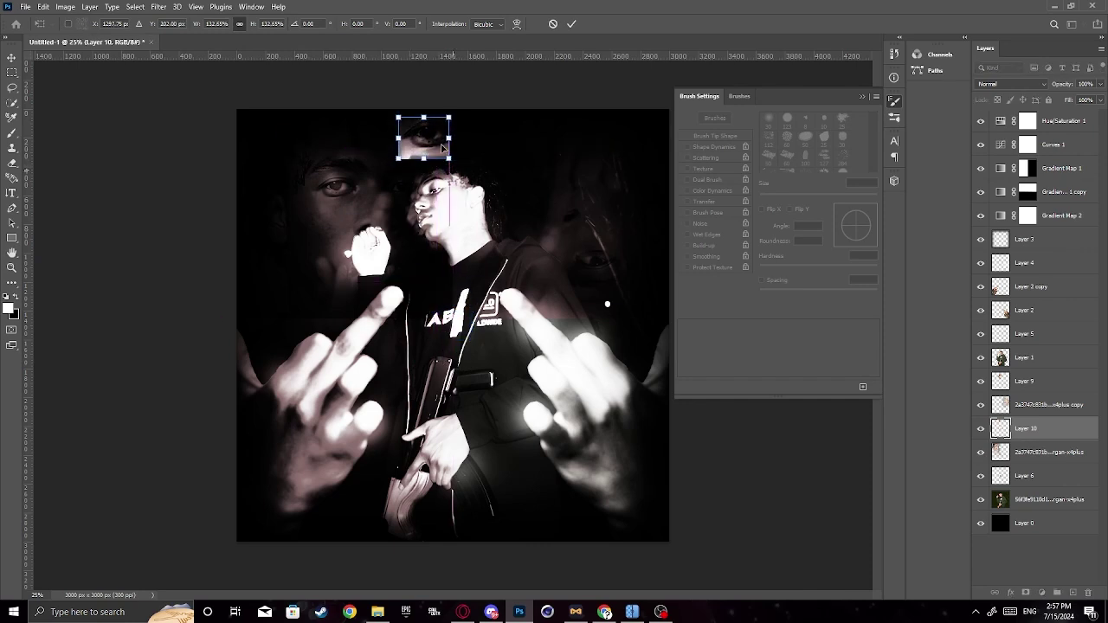
key("Return")
Set Layer 10's eye to Linear Dodge (Add) blending and enlarge it to 220.80% above the figure's head.
key("e")
mouse_move(389, 116)
left_mouse_down()
mouse_move(389, 158)
mouse_move(403, 175)
mouse_move(425, 163)
mouse_move(457, 173)
mouse_move(446, 151)
left_mouse_up()
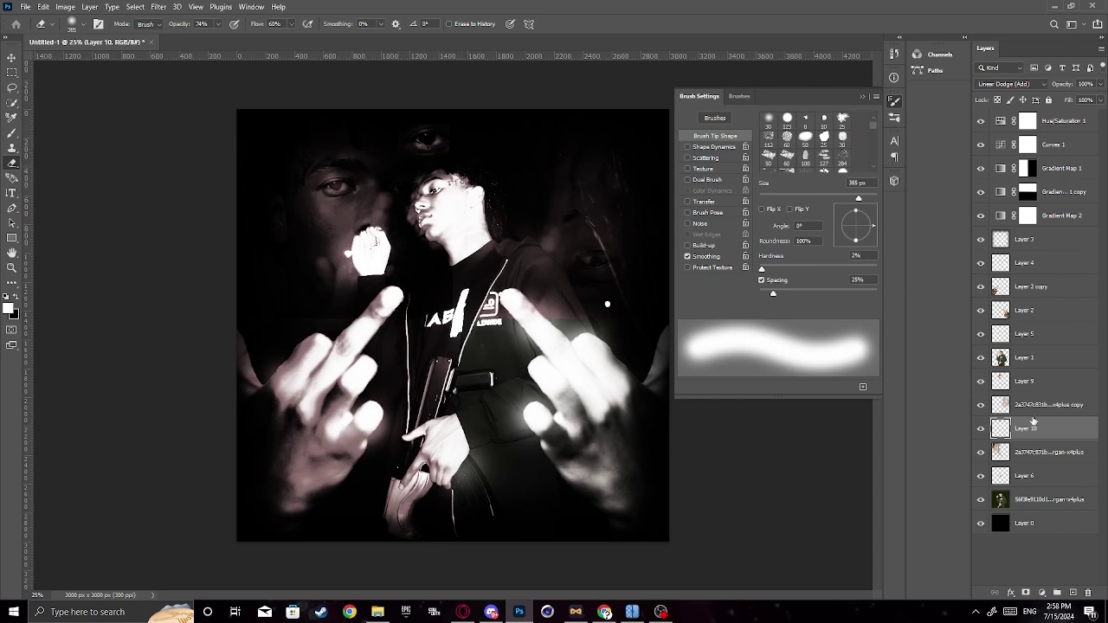
key("ctrl+t")
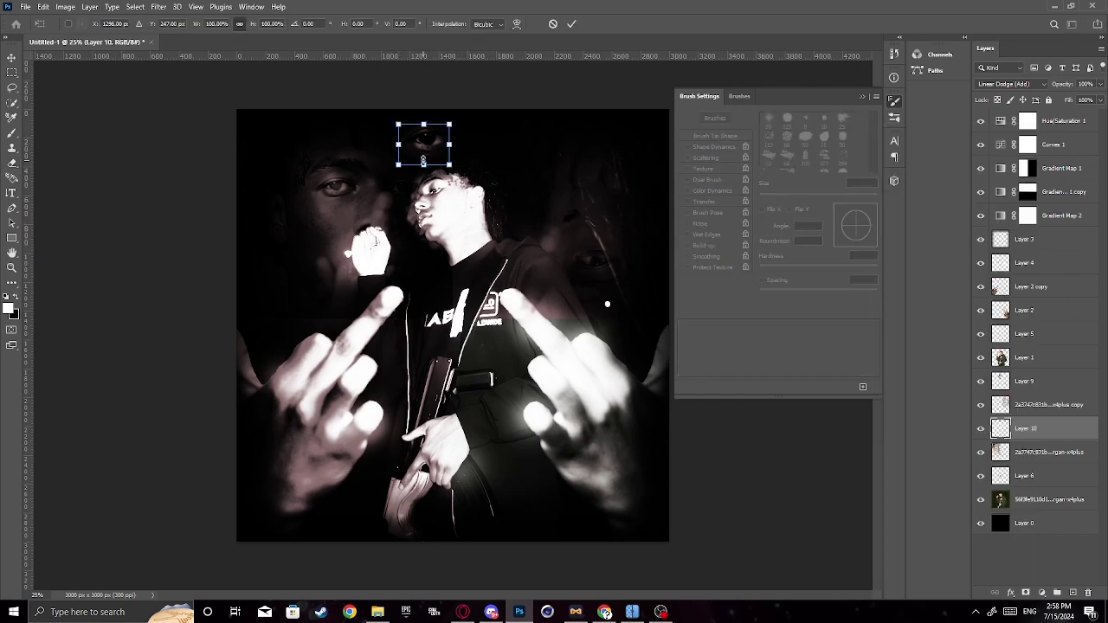
mouse_move(424, 171)
left_mouse_down()
mouse_move(424, 182)
mouse_move(467, 156)
mouse_move(462, 178)
mouse_move(490, 178)
mouse_move(475, 180)
left_mouse_up()
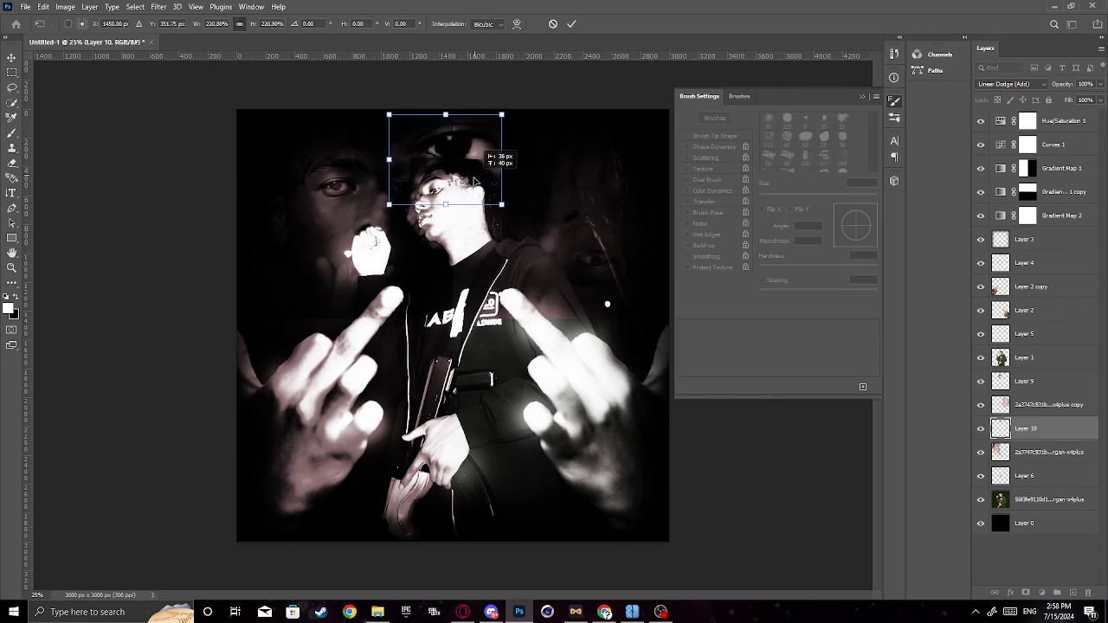
left_click(572, 23)
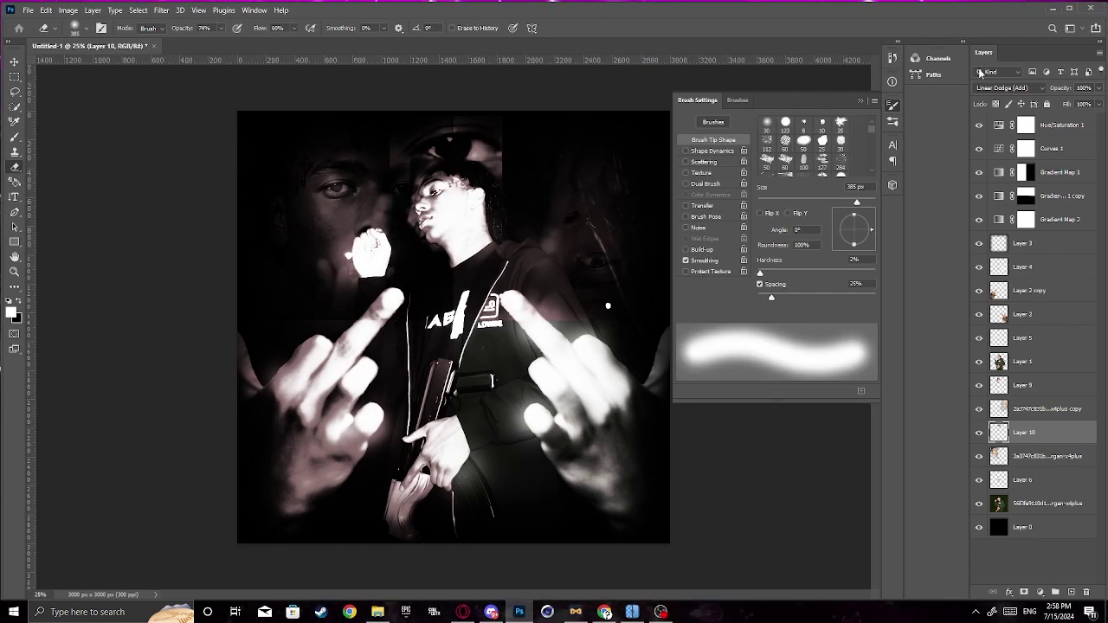
Soften the hard edges of Layer 10's eye and scale it up by 123.41% behind the figure's head.
left_click(1070, 7)
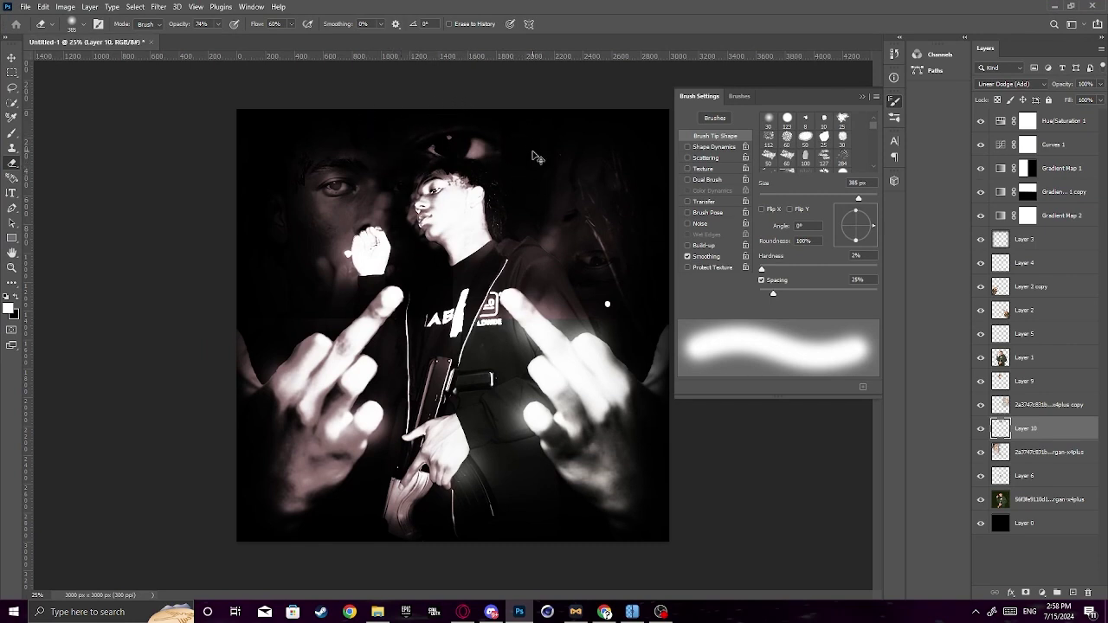
key("ctrl+t")
mouse_move(481, 149)
left_mouse_down()
mouse_move(486, 161)
mouse_move(525, 152)
mouse_move(500, 178)
left_mouse_up()
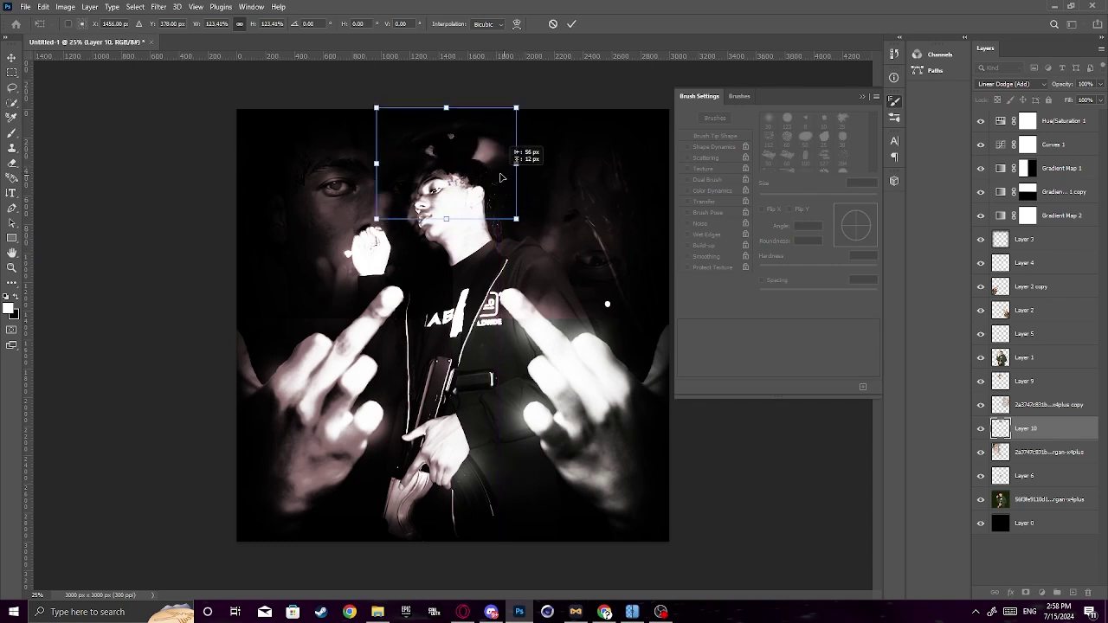
key("Return")
On a new layer above Layer 2 copy, darken the outer edges around both hands with a soft black 149 px brush at 15% opacity.
key("x")
key("b")
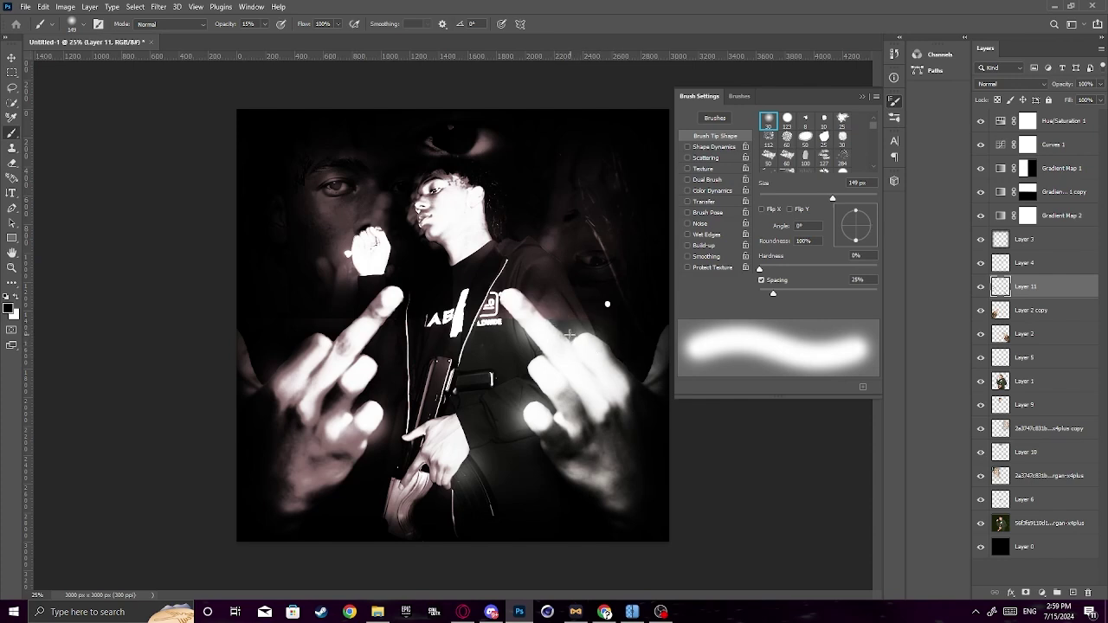
left_click_drag(574, 336, 606, 335)
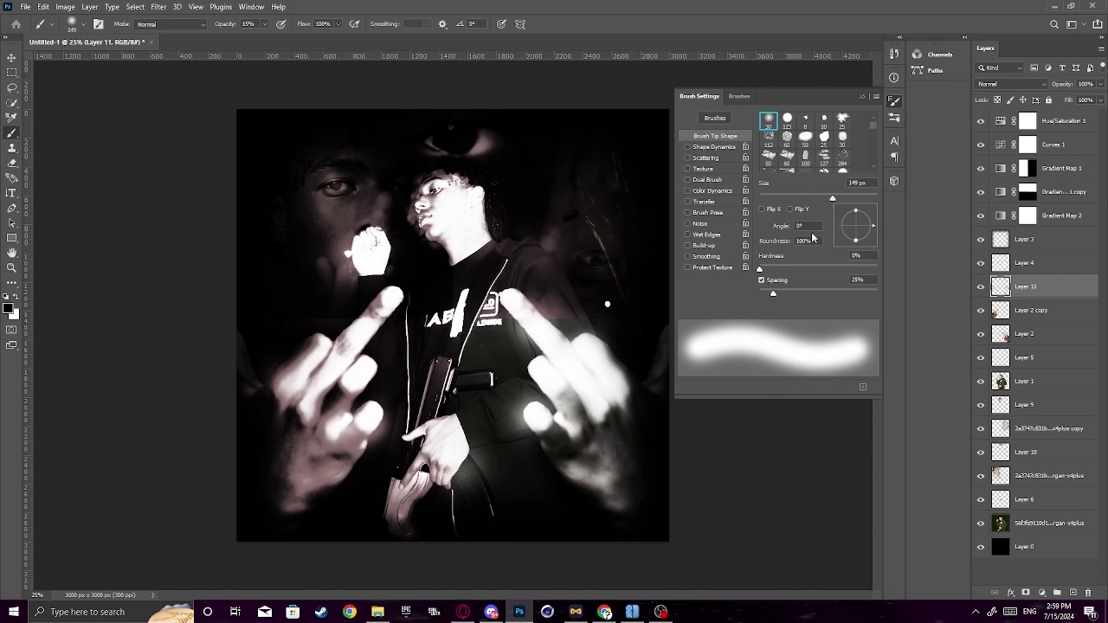
Try an Overlay gradient map above Gradient Map 1, using the orange-to-pink-to-purple preset from the Reds group.
left_click(1052, 155)
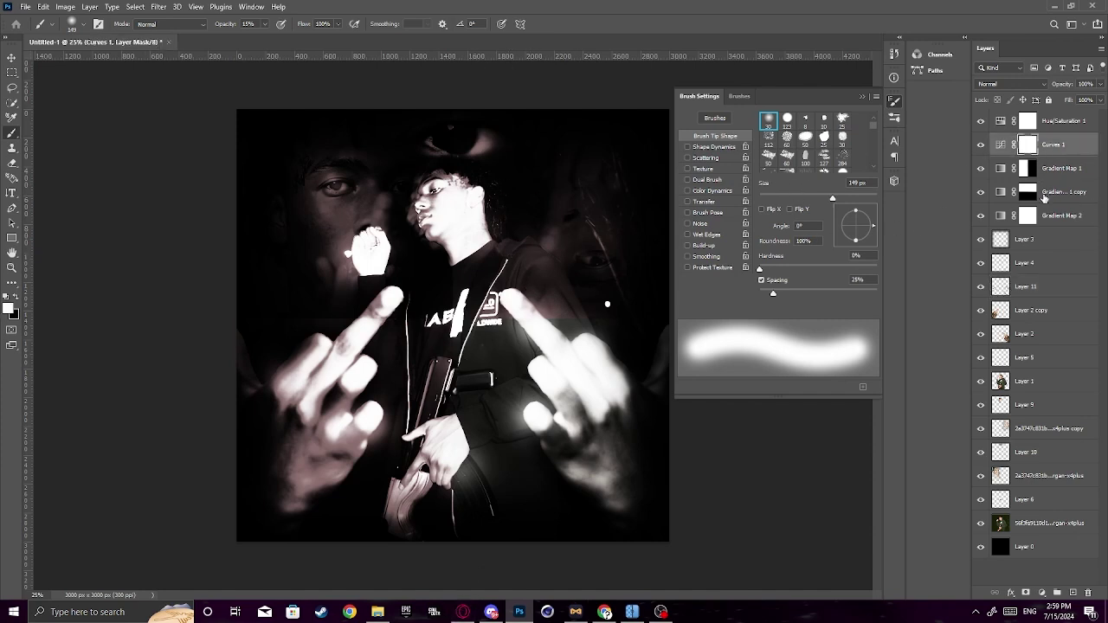
left_click(1058, 170)
left_click(1043, 593)
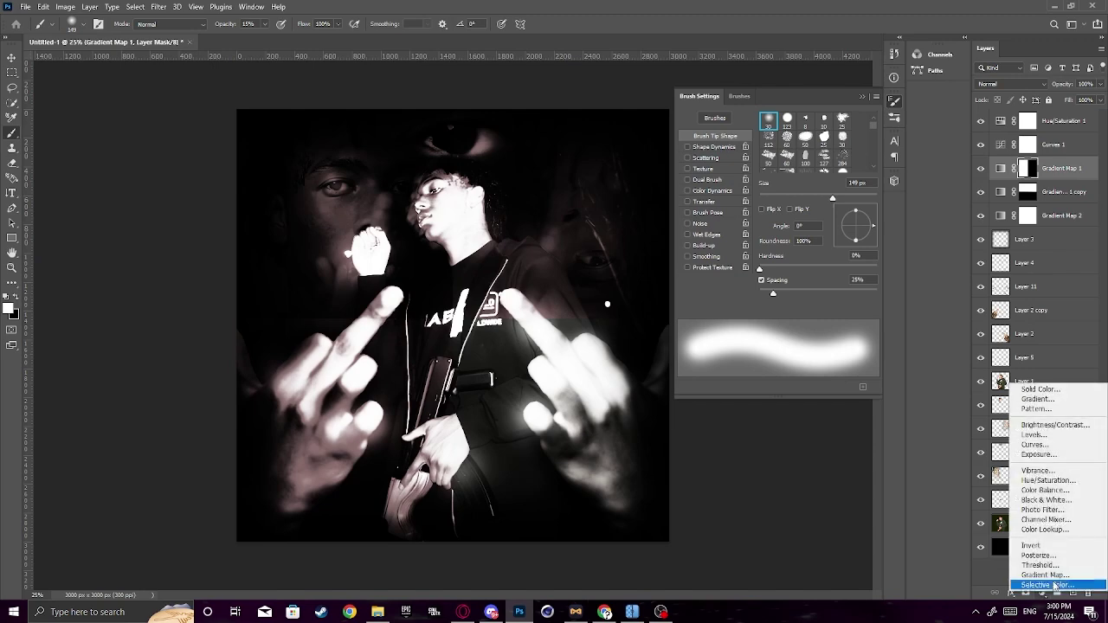
left_click(1045, 575)
left_click(860, 146)
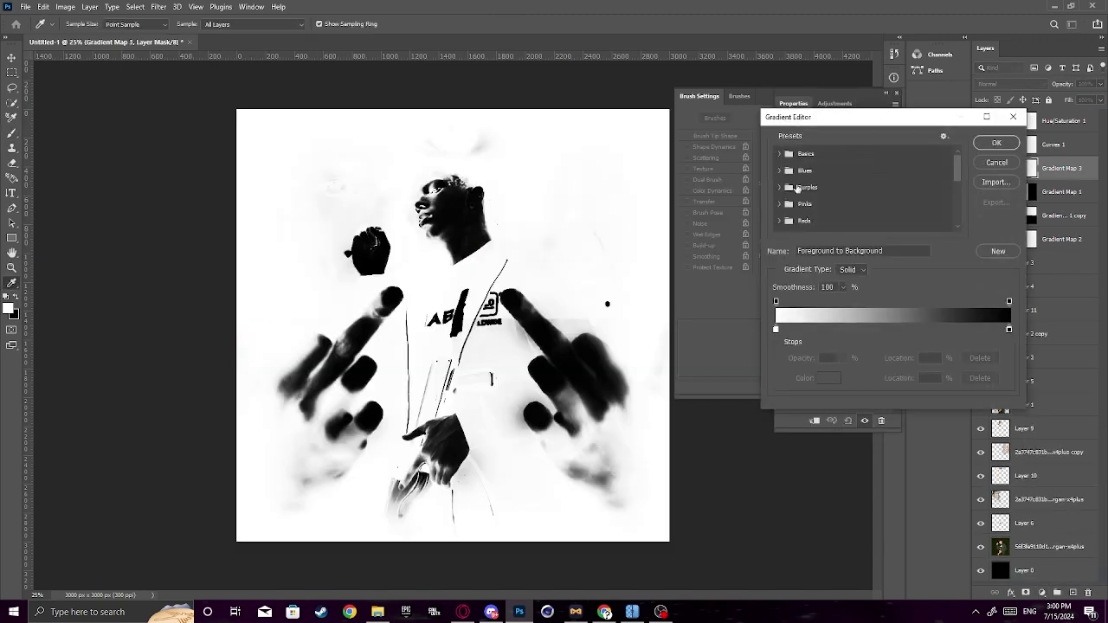
left_click(780, 221)
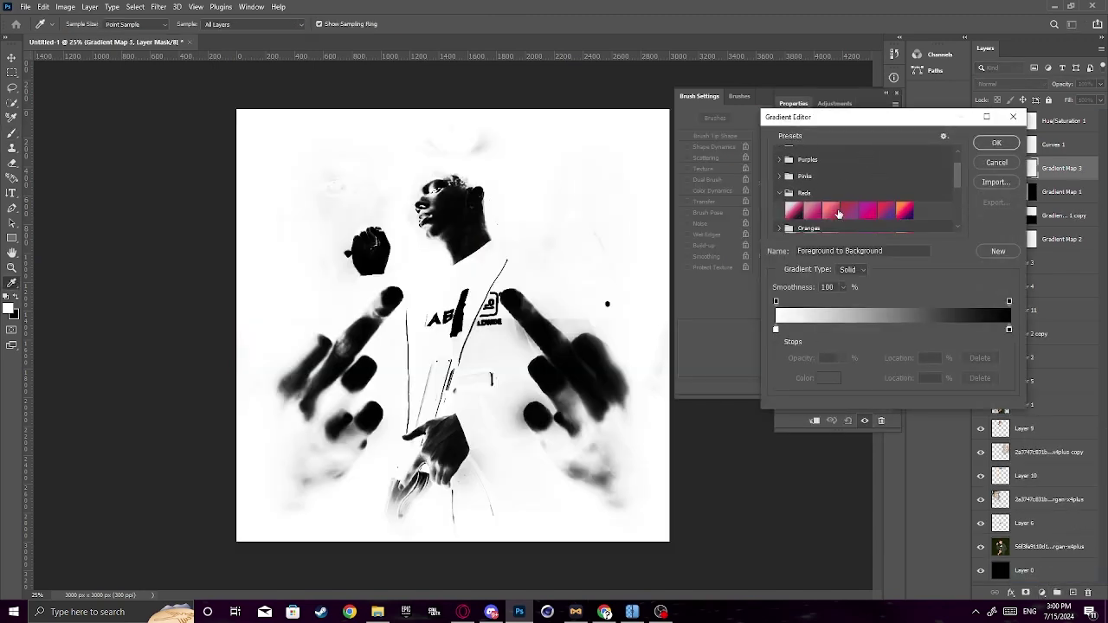
left_click(838, 213)
left_click(997, 142)
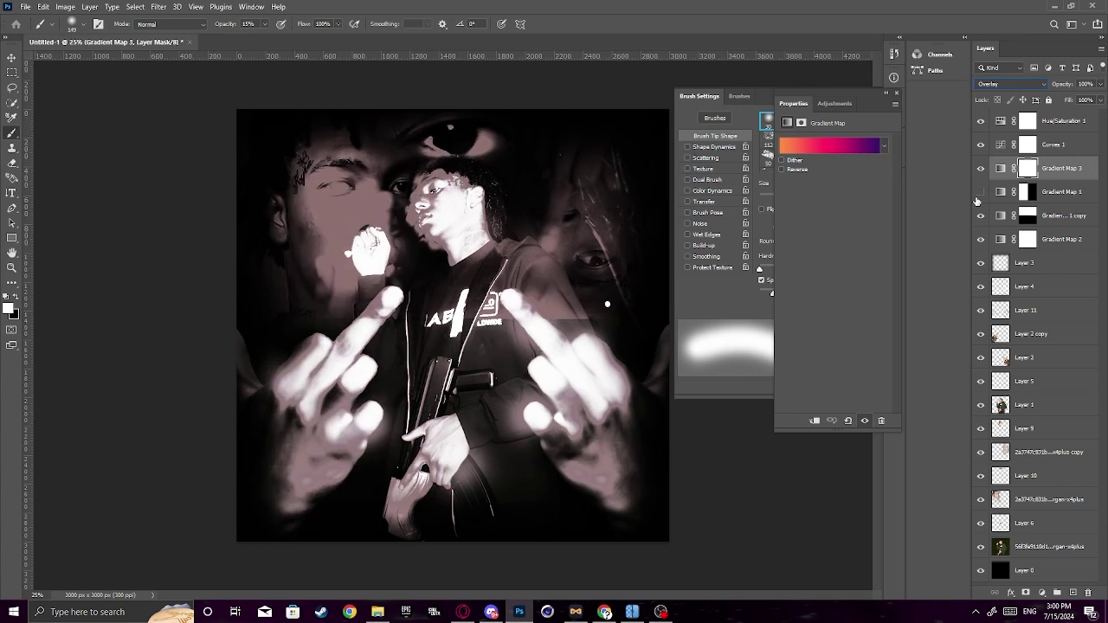
Show Gradient Map 1 again and delete the trial Gradient Map 3 adjustment layer.
left_click(981, 191)
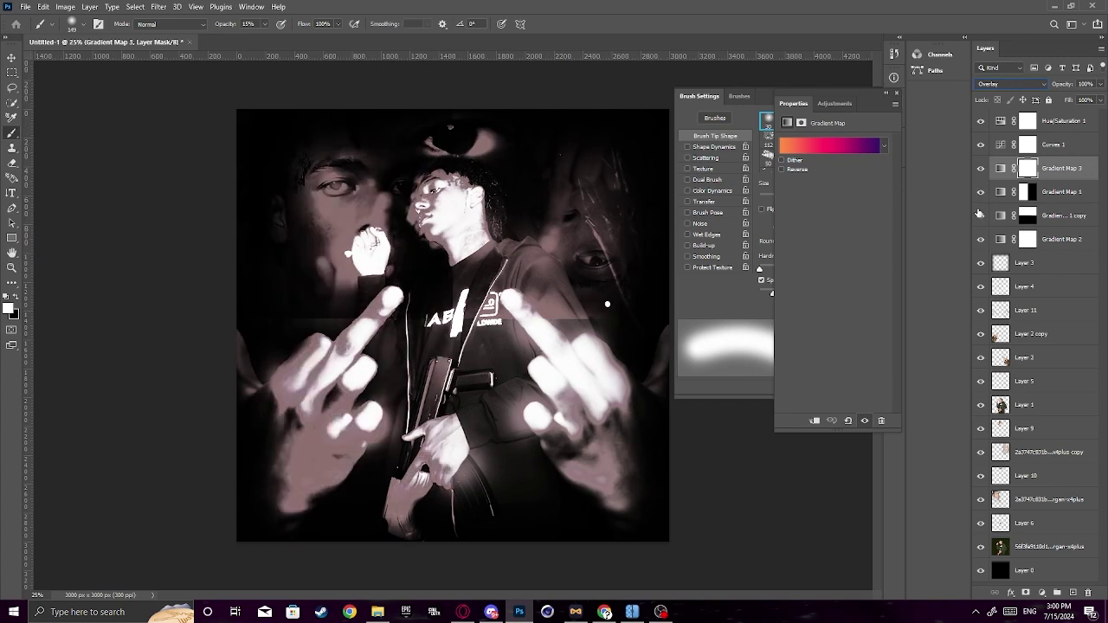
left_click(1066, 168)
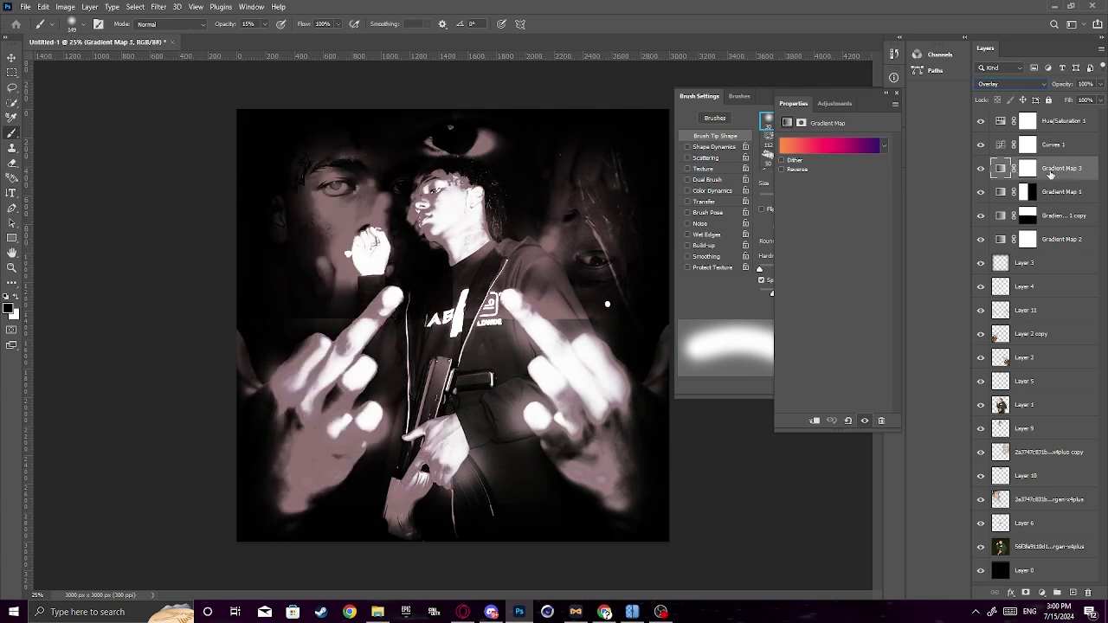
left_click(1088, 593)
left_click(508, 238)
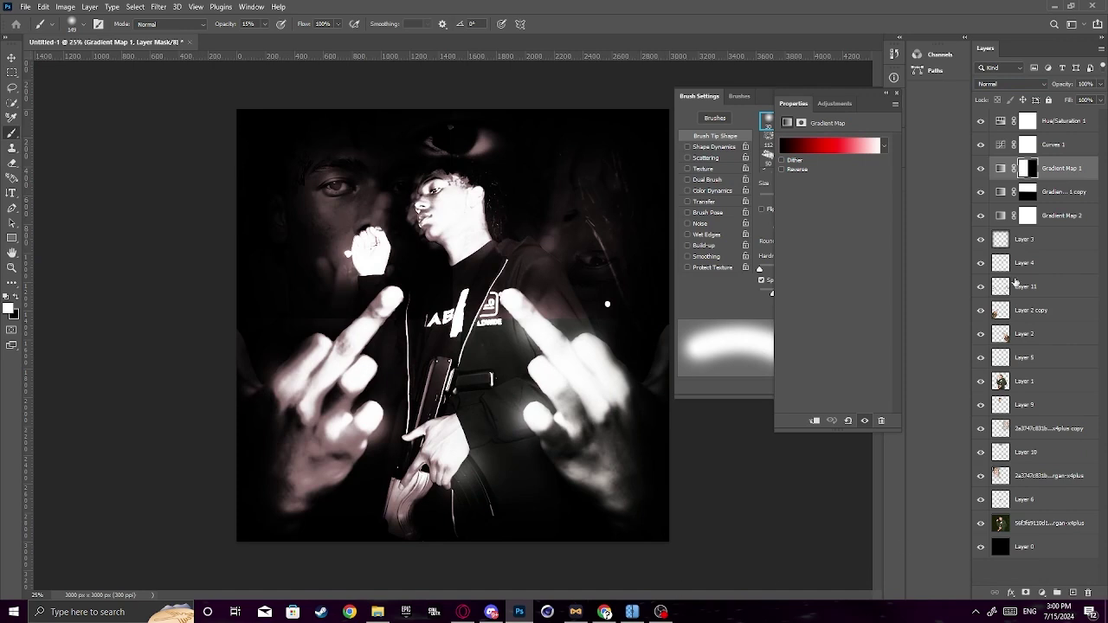
Compare the composite with Layer 11 and Layer 4 each switched off and on.
left_click(1043, 313)
left_click(1018, 265)
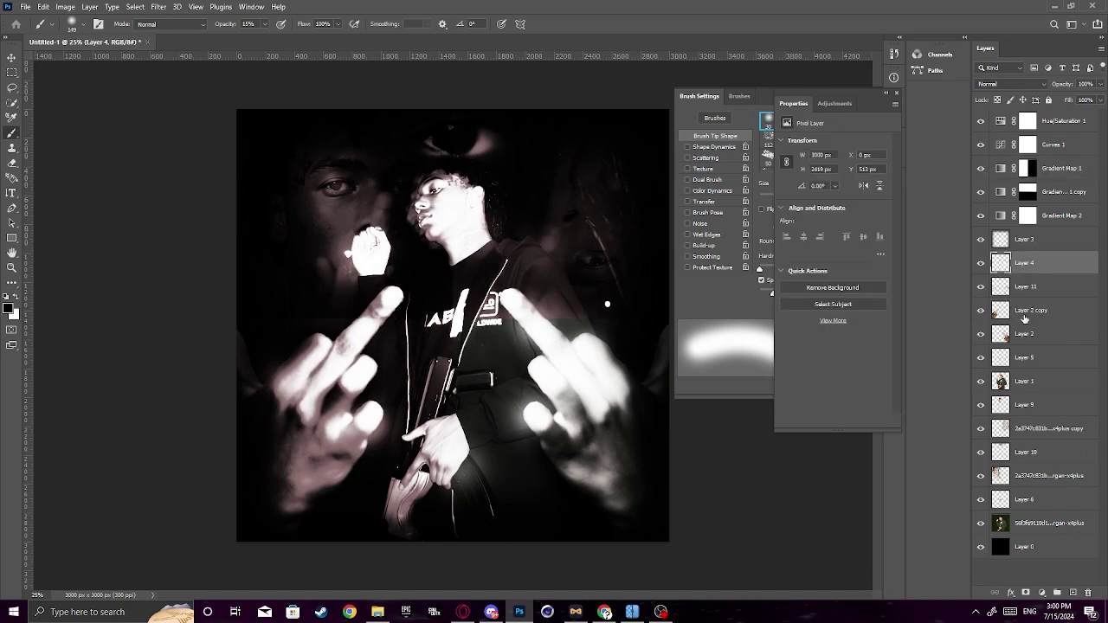
left_click(1033, 297)
left_click(1038, 262)
left_click(1026, 294)
left_click(982, 288)
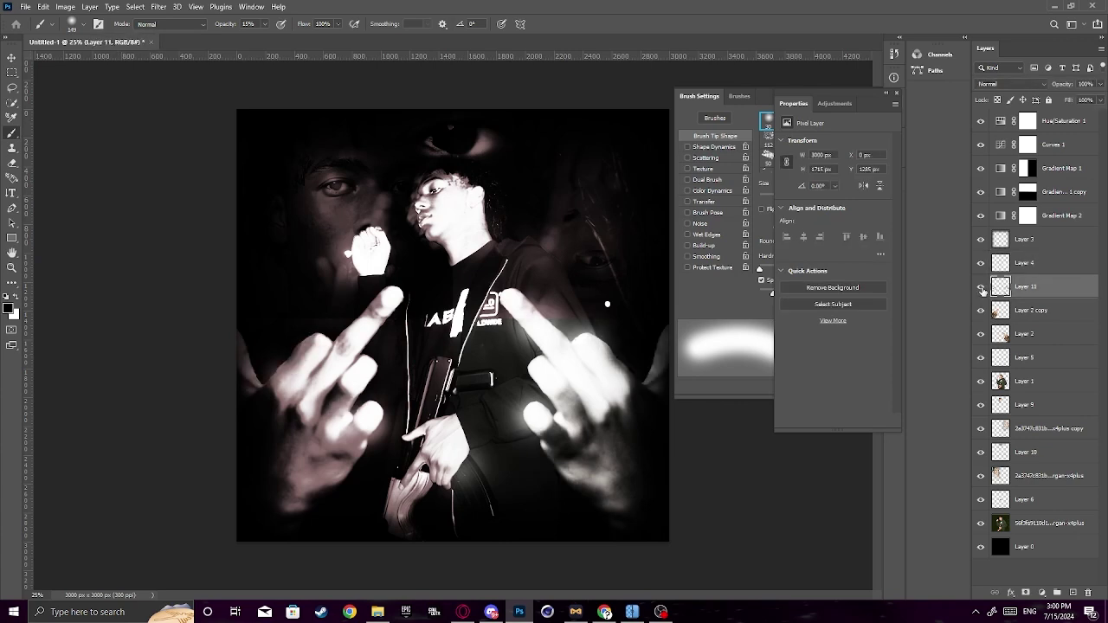
left_click(982, 289)
left_click(982, 289)
left_click(982, 288)
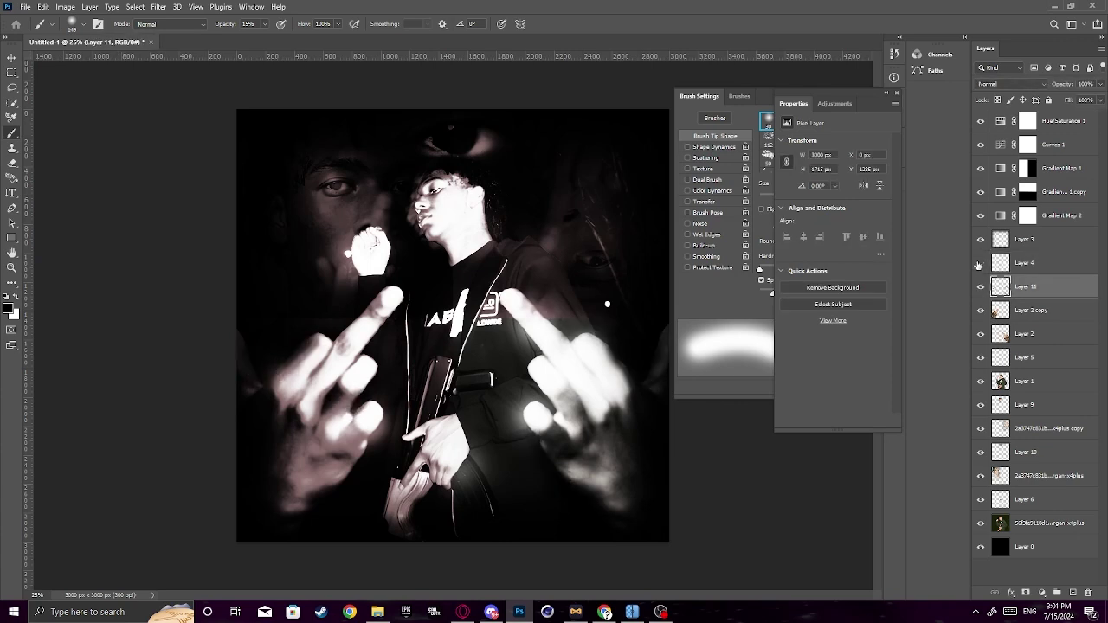
left_click(980, 263)
left_click(980, 263)
Add a black horizontal text layer reading "Da Real" above Layer 4 in Gloucester MT Extra Condensed, 33.19 pt.
left_click(1060, 264)
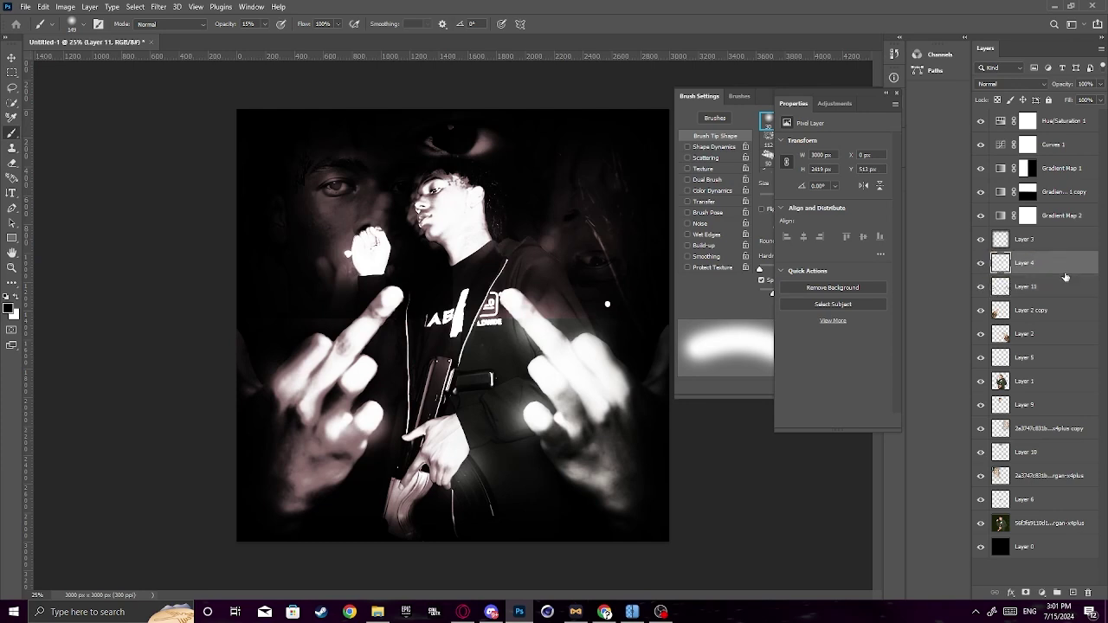
key("e")
key("b")
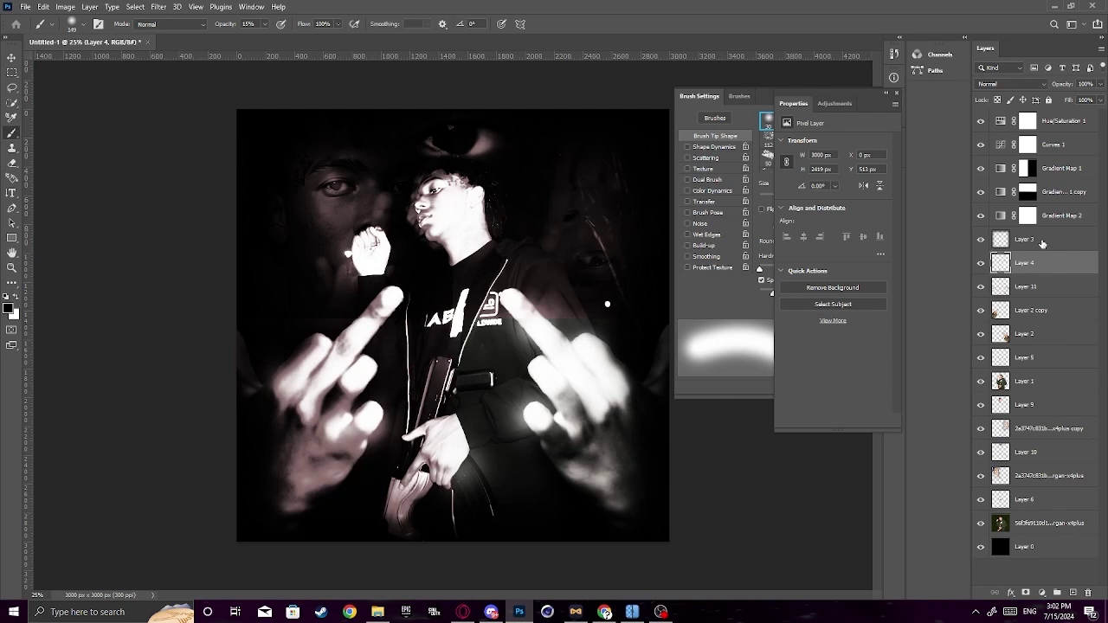
left_click(1073, 593)
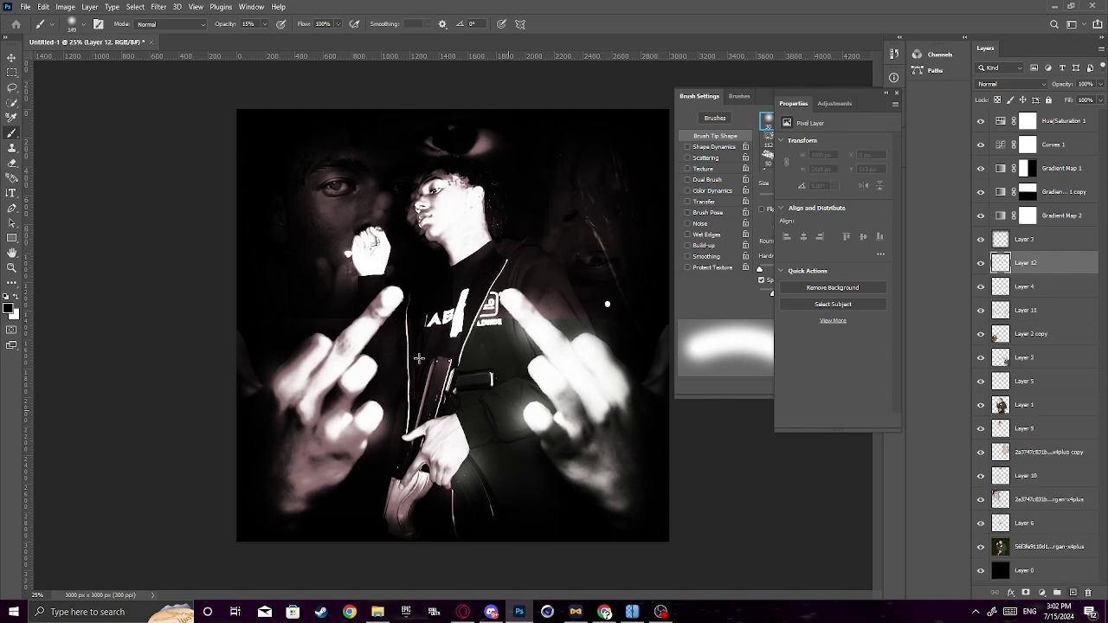
key("t")
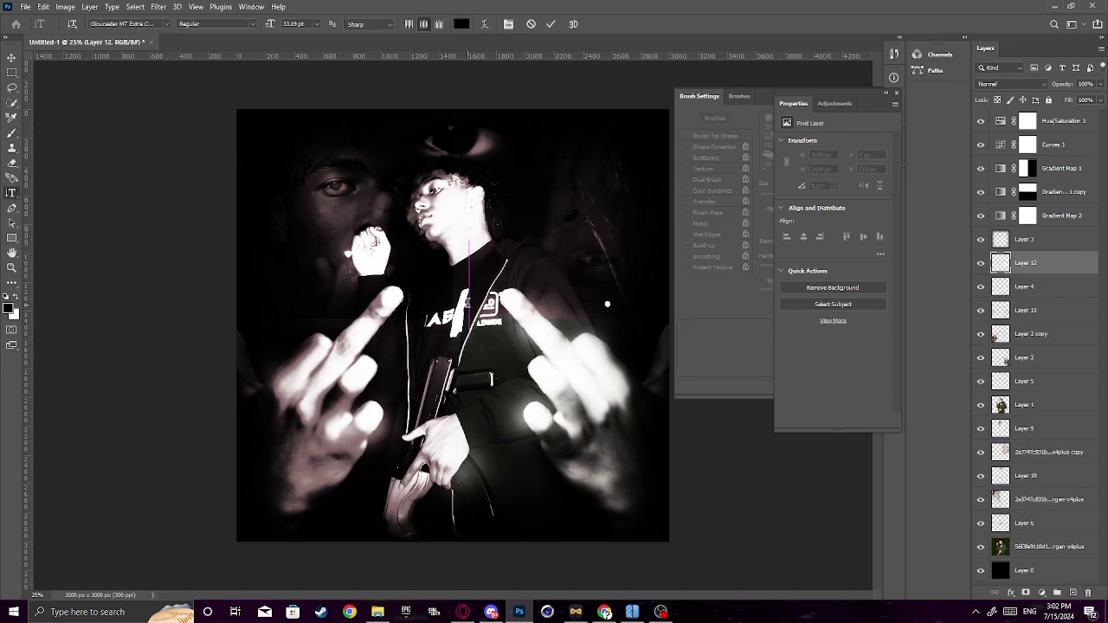
left_click(412, 242)
left_click(72, 23)
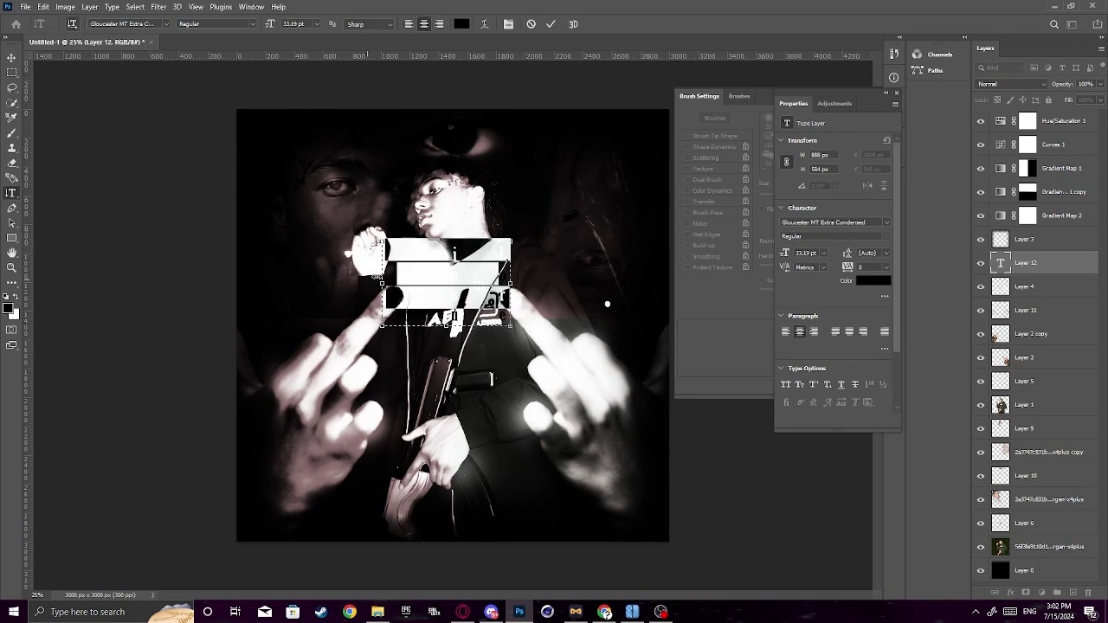
key("BackSpace")
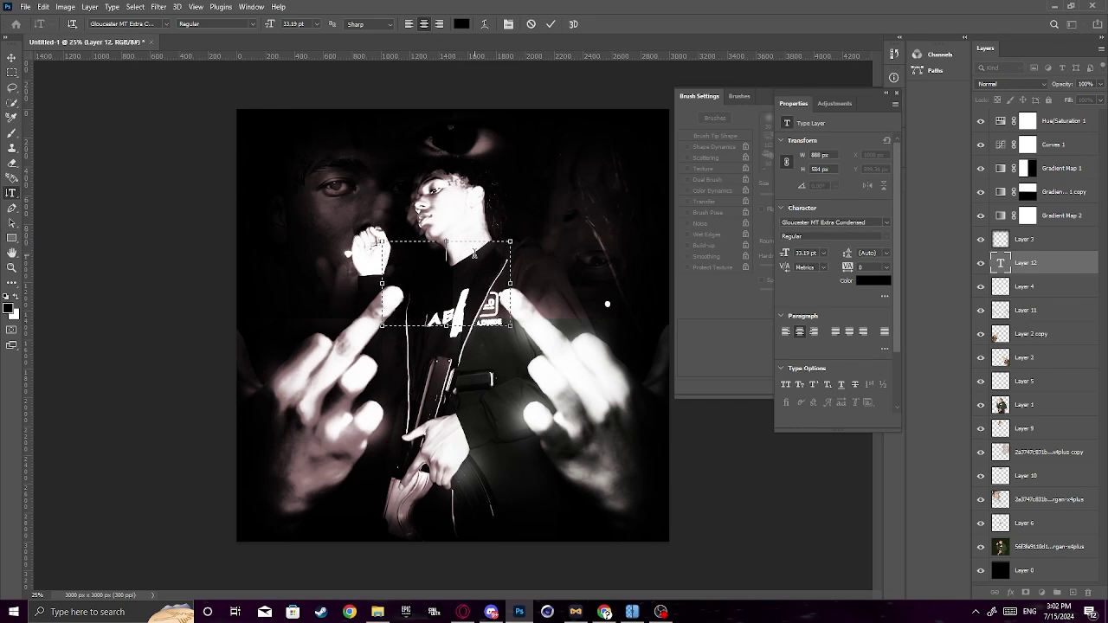
type("a Real")
left_click_drag(447, 327, 458, 259)
left_click_drag(382, 249, 361, 345)
left_click(557, 27)
Scale the "Da Real" text to 116.33%, rotate it -47.65° and place it along the left hand's raised finger.
key("ctrl+t")
left_click_drag(441, 315, 406, 262)
left_click_drag(386, 322, 393, 297)
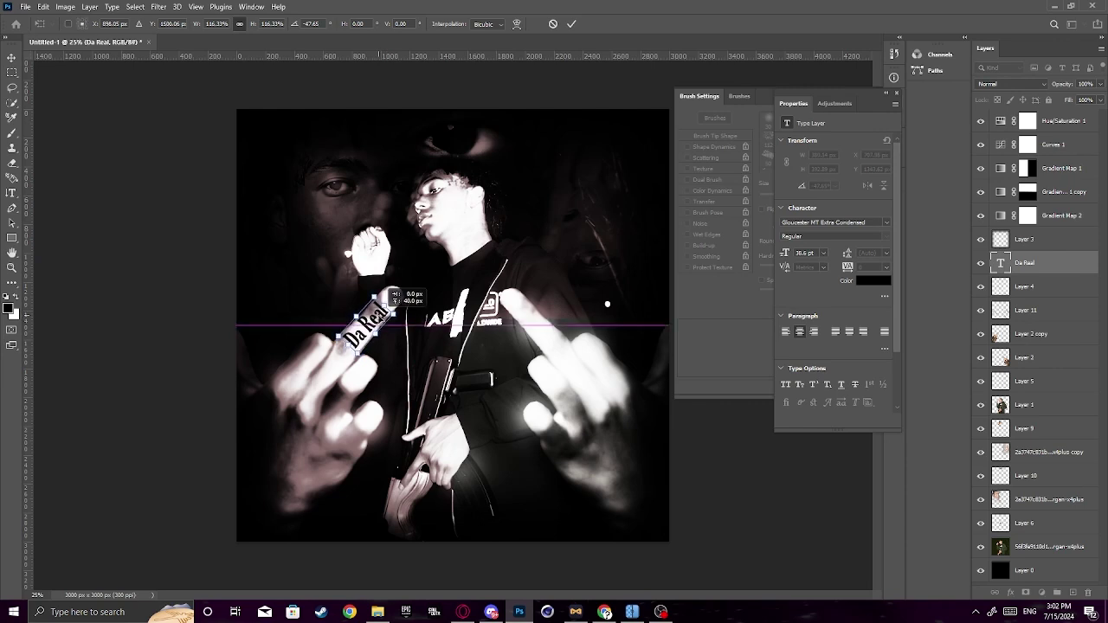
left_click(571, 24)
Convert the "Da Real" text layer to a smart object and apply a Gaussian Blur with a 7.6-pixel radius.
right_click(1050, 261)
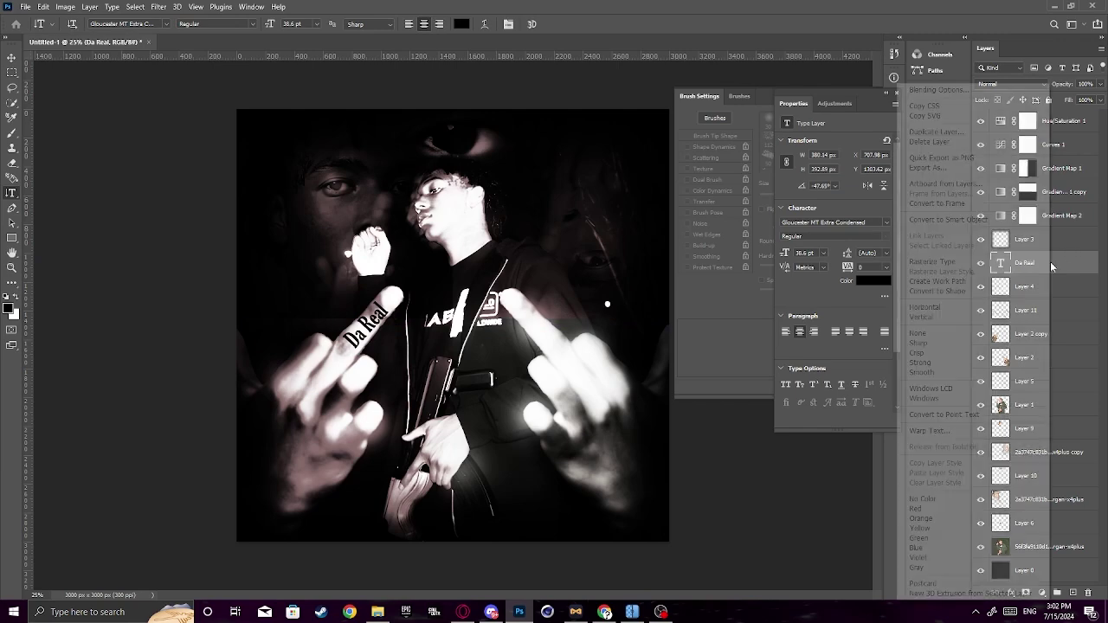
left_click(984, 92)
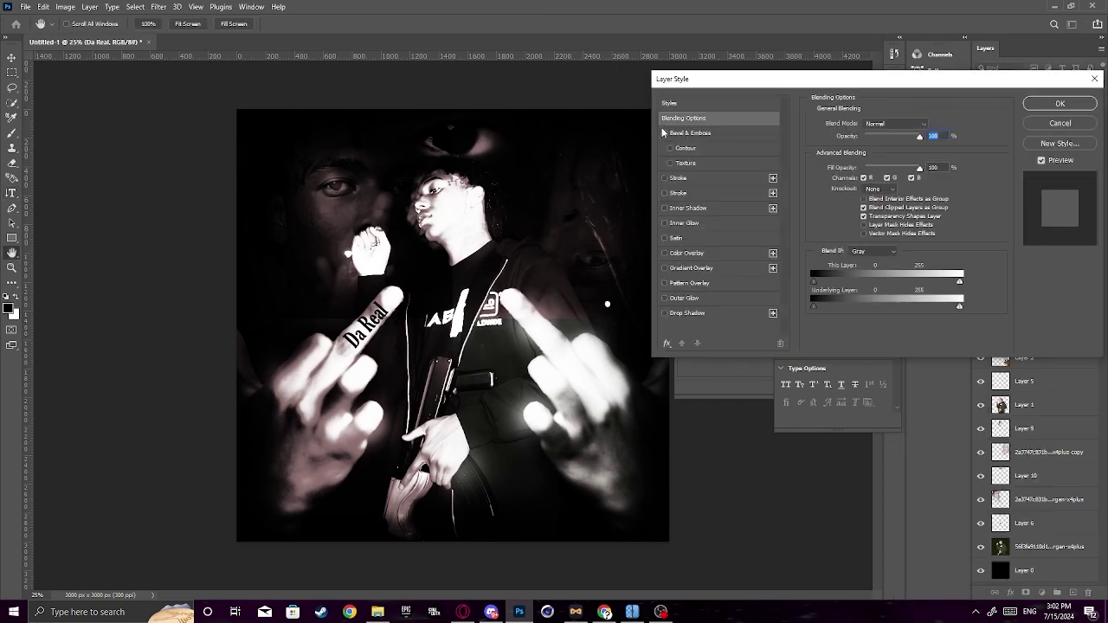
left_click(896, 124)
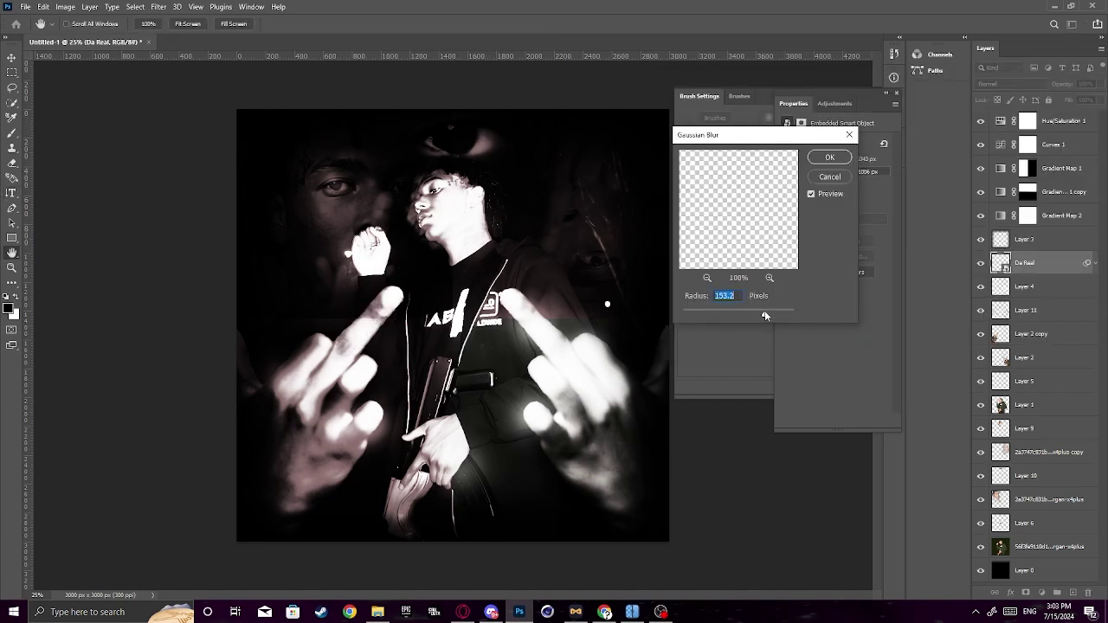
left_click_drag(767, 315, 720, 317)
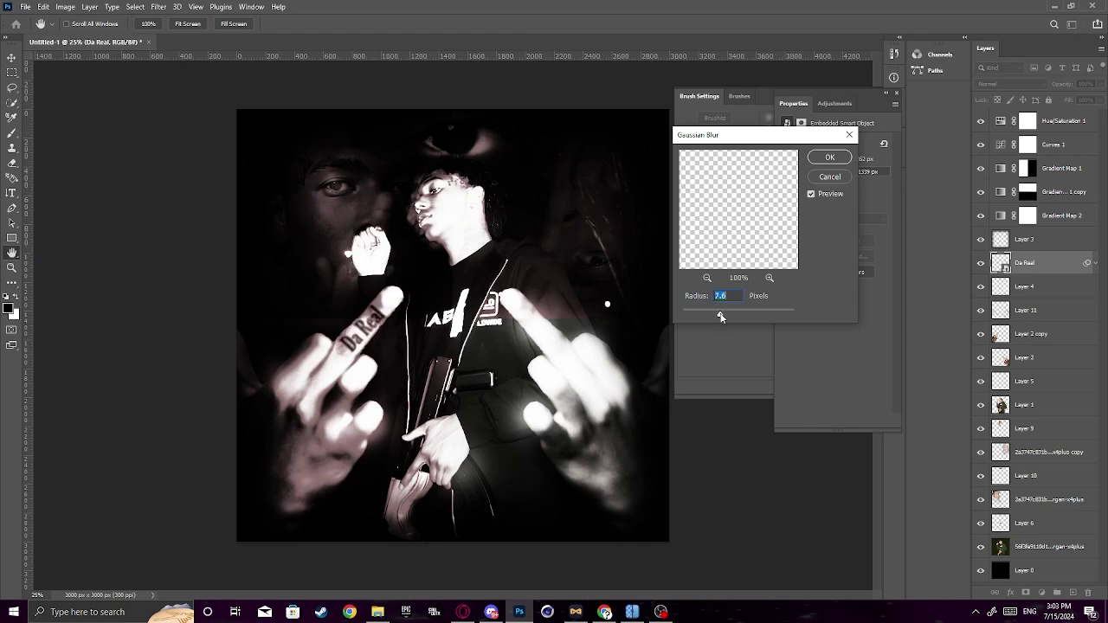
left_click(830, 157)
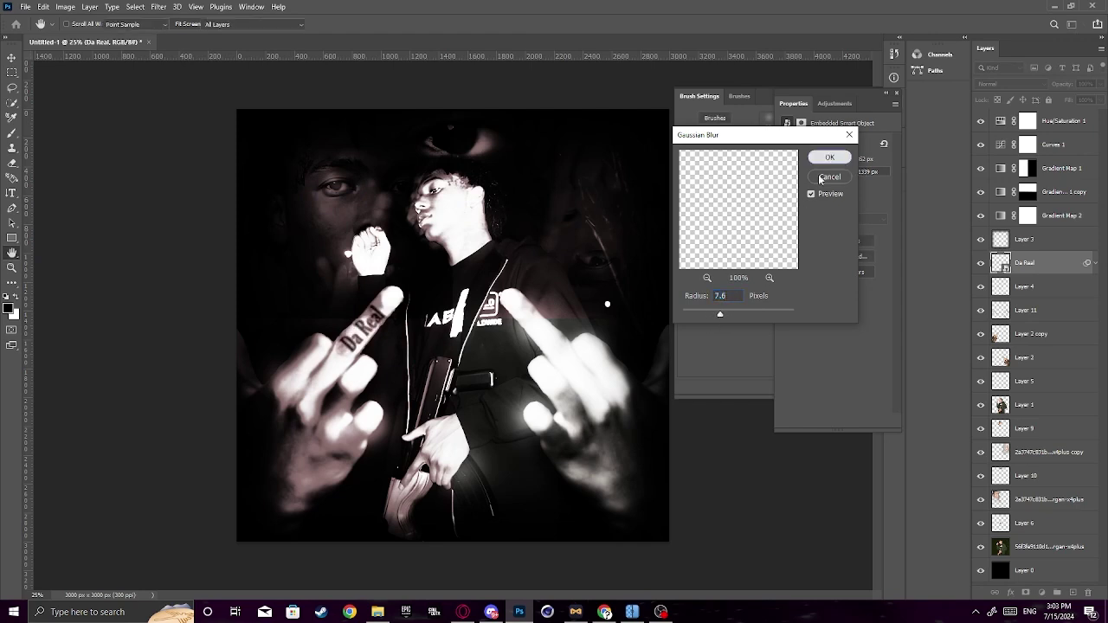
Shift the blurred "Da Real" text slightly down on the left hand's raised finger, to X 694 px and Y 1351 px.
key("t")
key("ctrl+t")
left_click(562, 243)
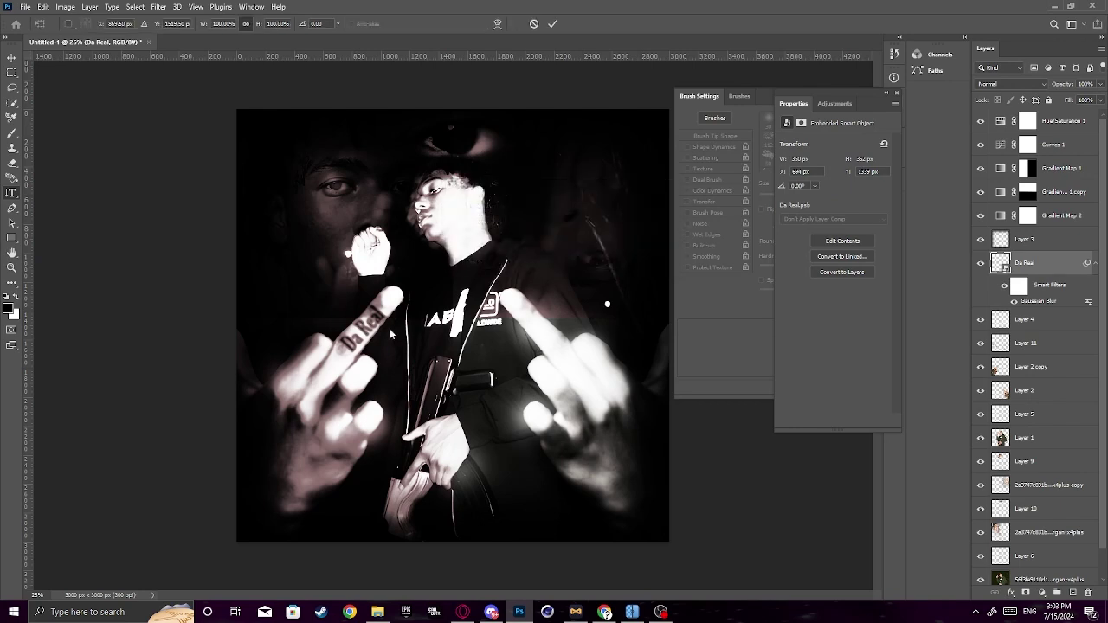
left_click_drag(375, 334, 378, 338)
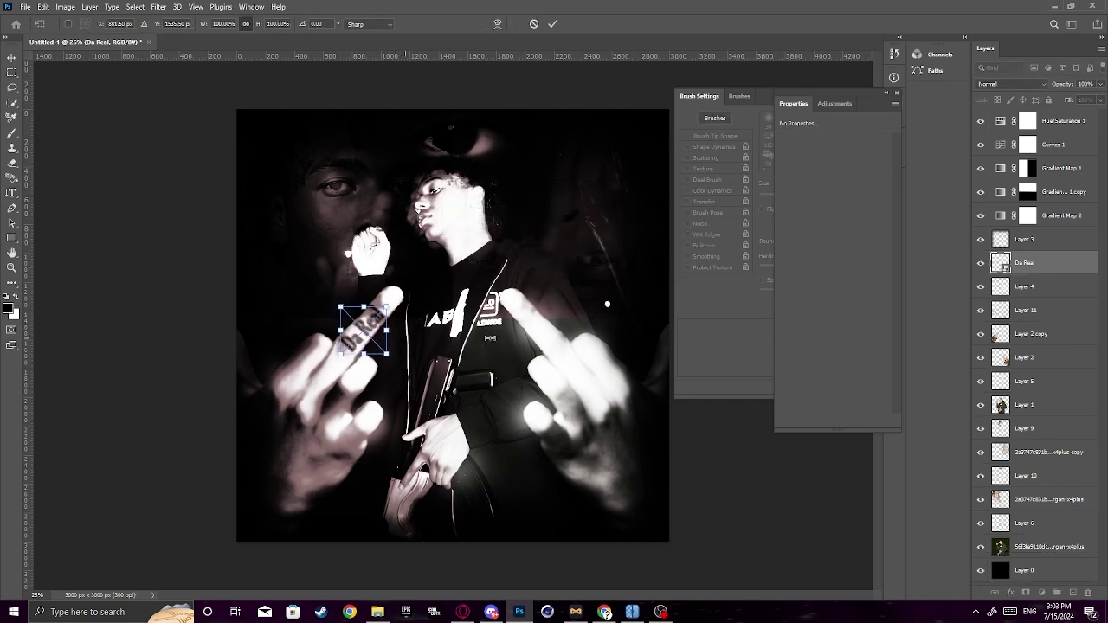
key("Return")
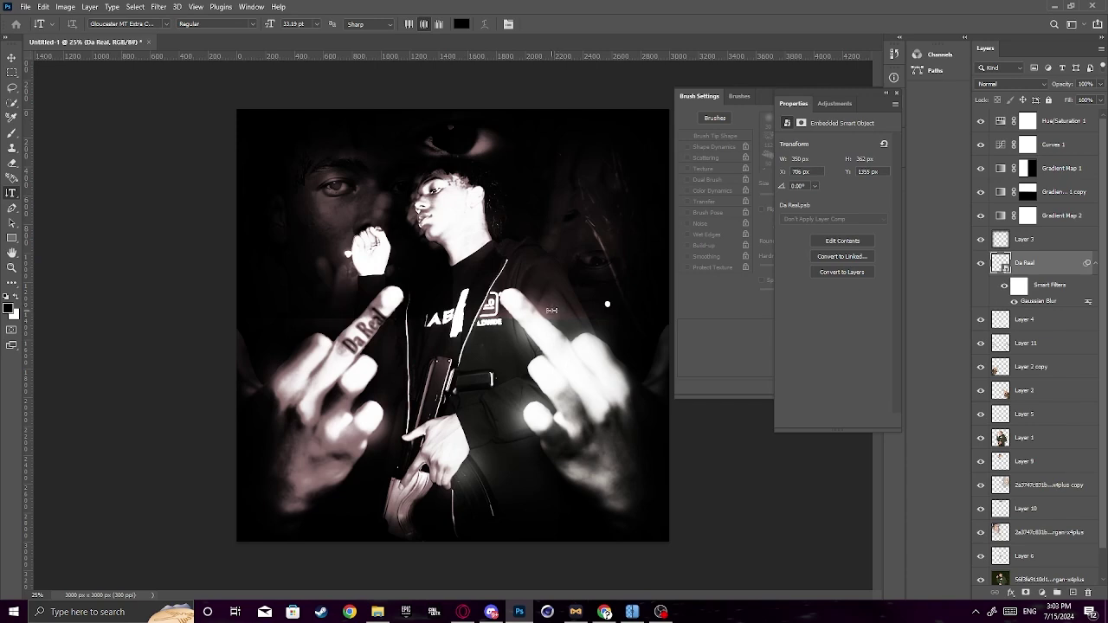
key("ctrl+t")
left_click(559, 245)
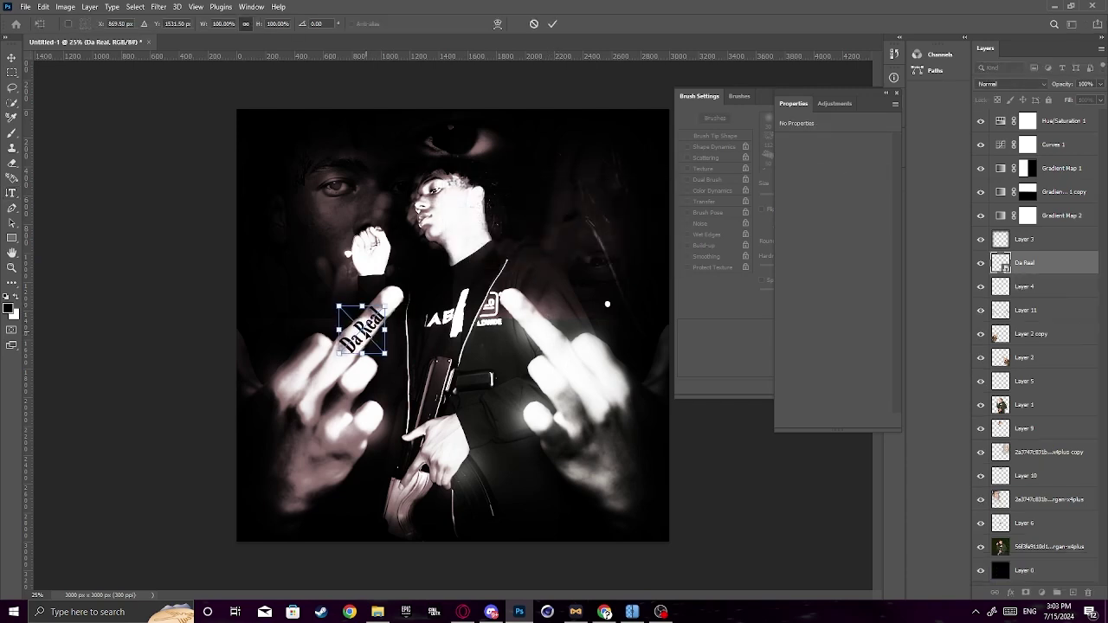
key("Return")
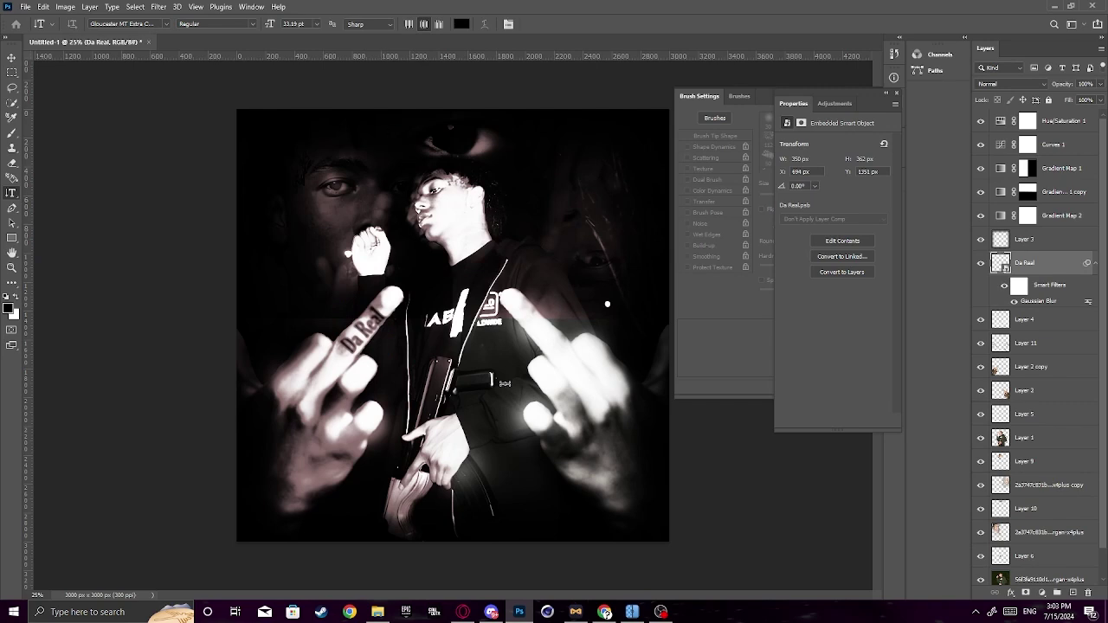
Add a black 33.19 pt "OSO" text layer, rotated 46.47° along the right hand's raised finger, and lower its opacity slightly.
left_click(1072, 593)
left_click_drag(449, 274, 532, 317)
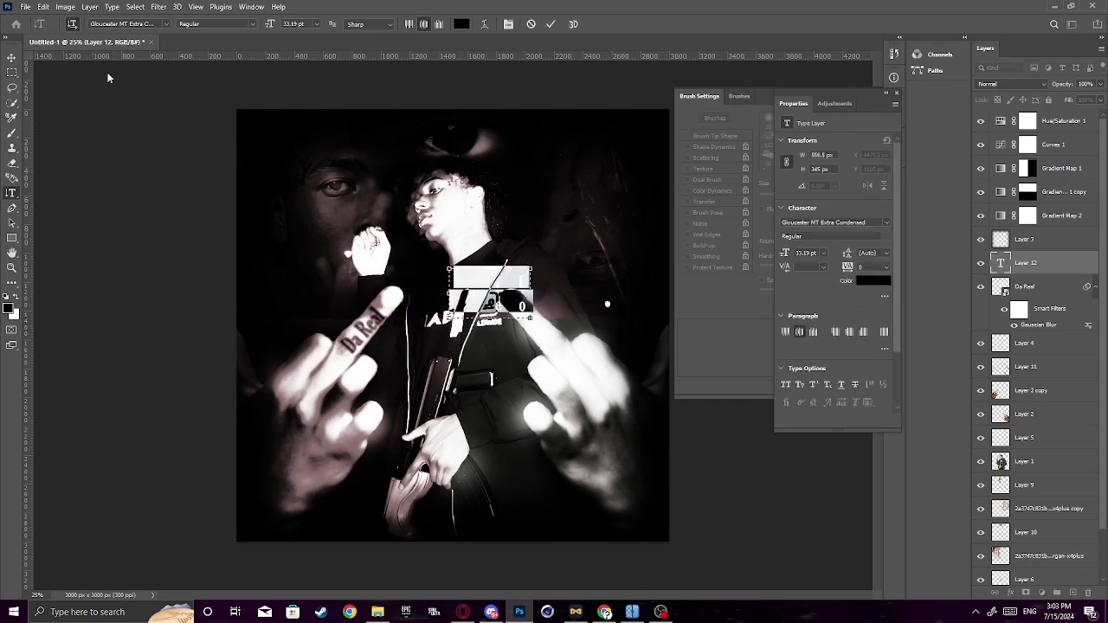
key("BackSpace")
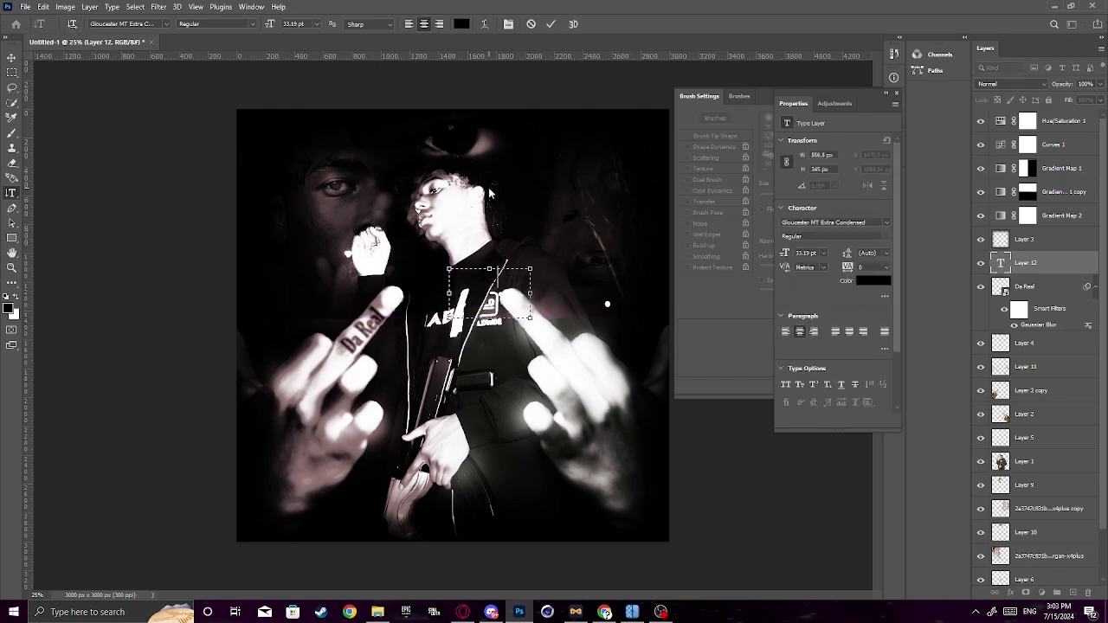
left_click_drag(489, 317, 485, 286)
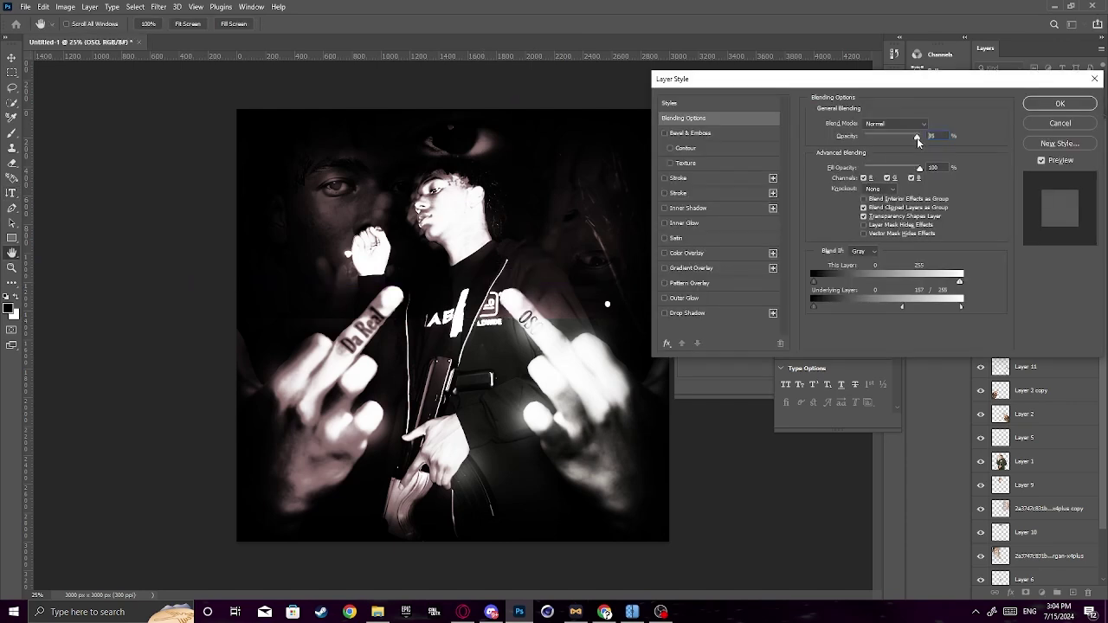
left_click_drag(923, 139, 913, 145)
left_click(1060, 103)
Convert the "OSO" text layer to a smart object and apply a Gaussian Blur with an 8.8-pixel radius.
left_click(158, 7)
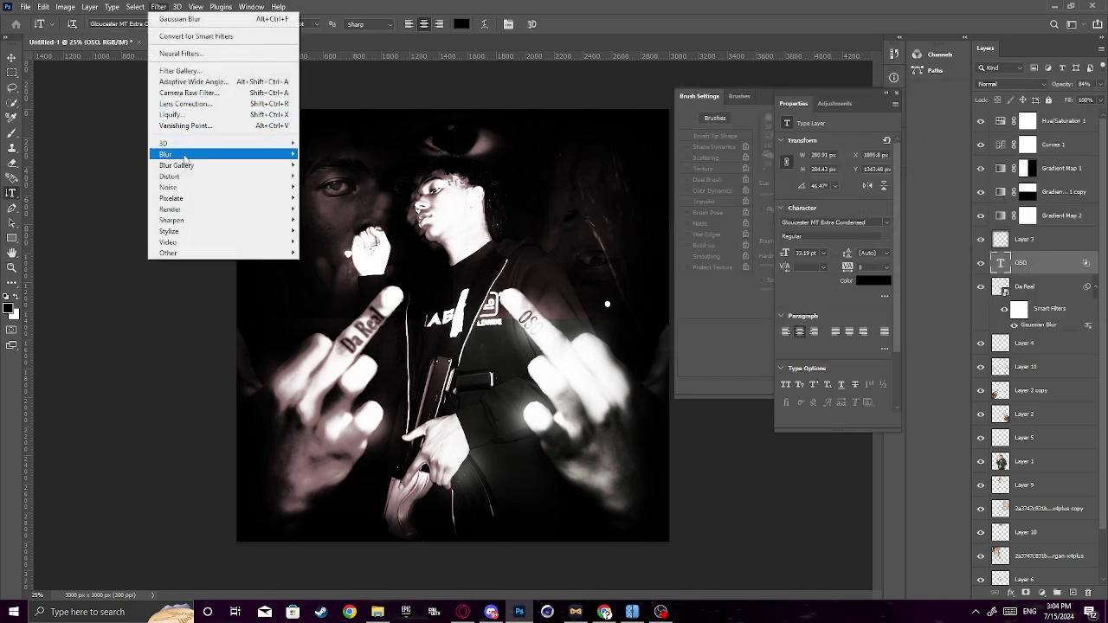
left_click(334, 199)
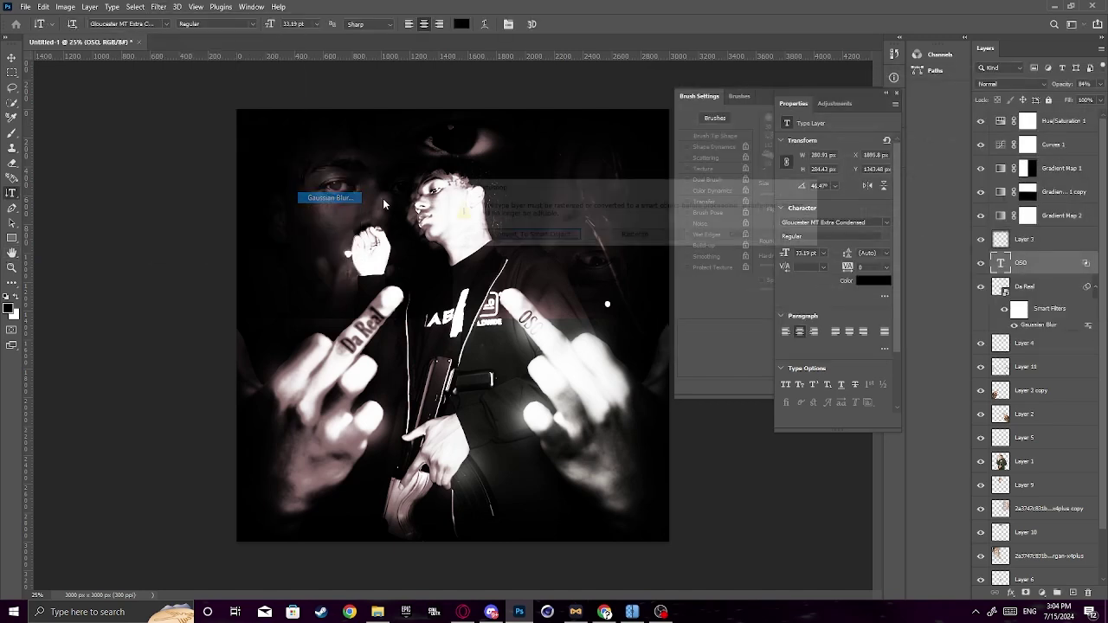
left_click(553, 241)
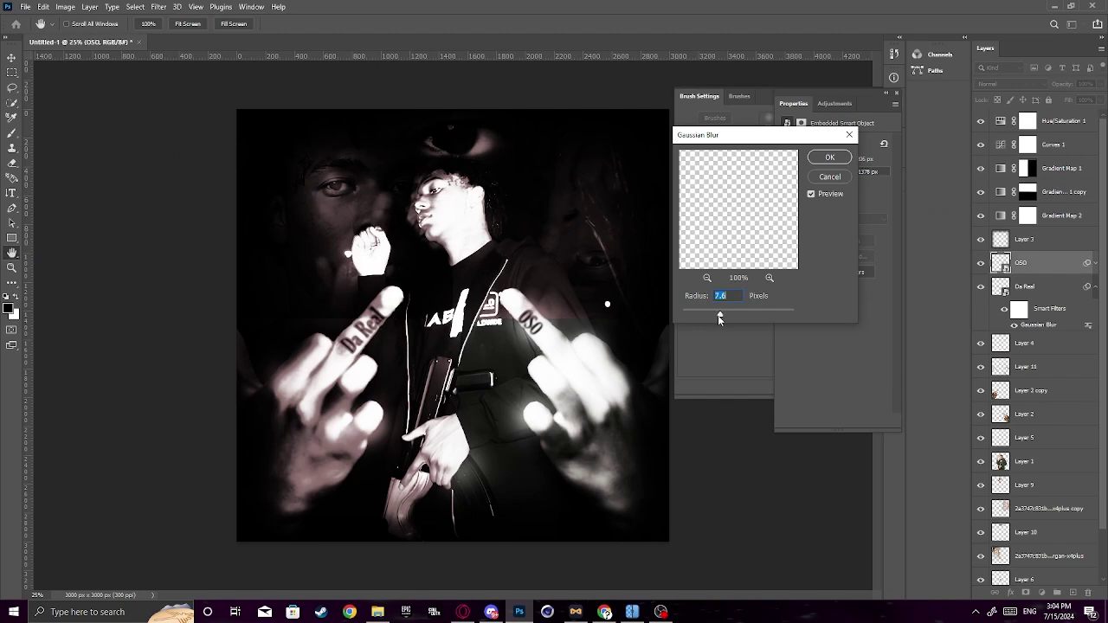
left_click_drag(728, 315, 725, 316)
left_click(830, 159)
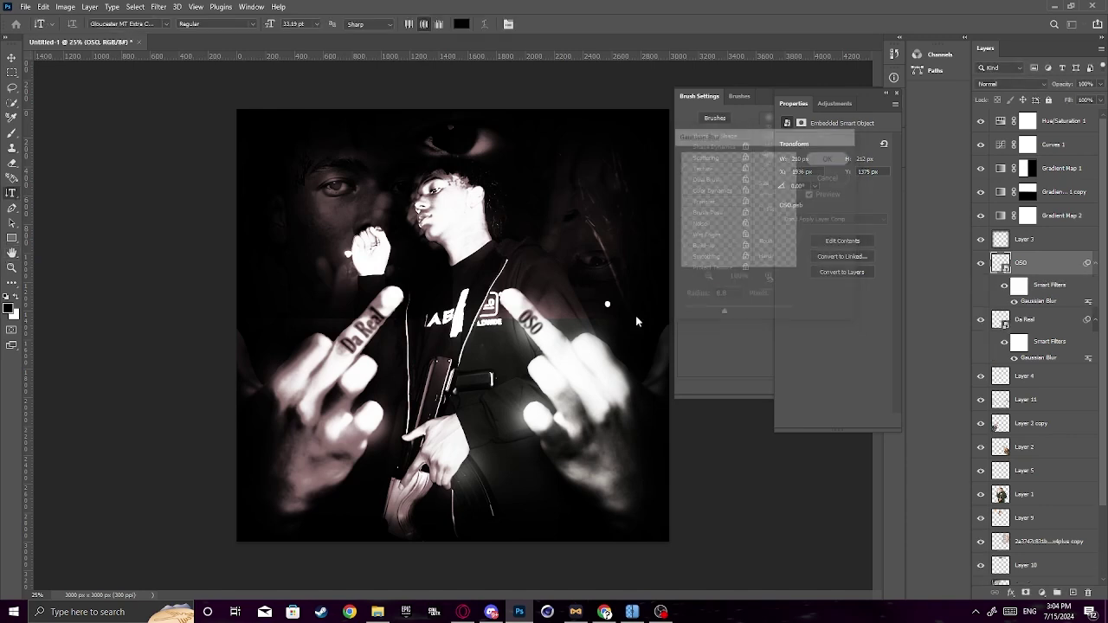
Transform the "OSO" smart object to 111% height, rotate it 1.28° and fit it onto the right hand's raised finger.
key("ctrl+t")
left_click(563, 243)
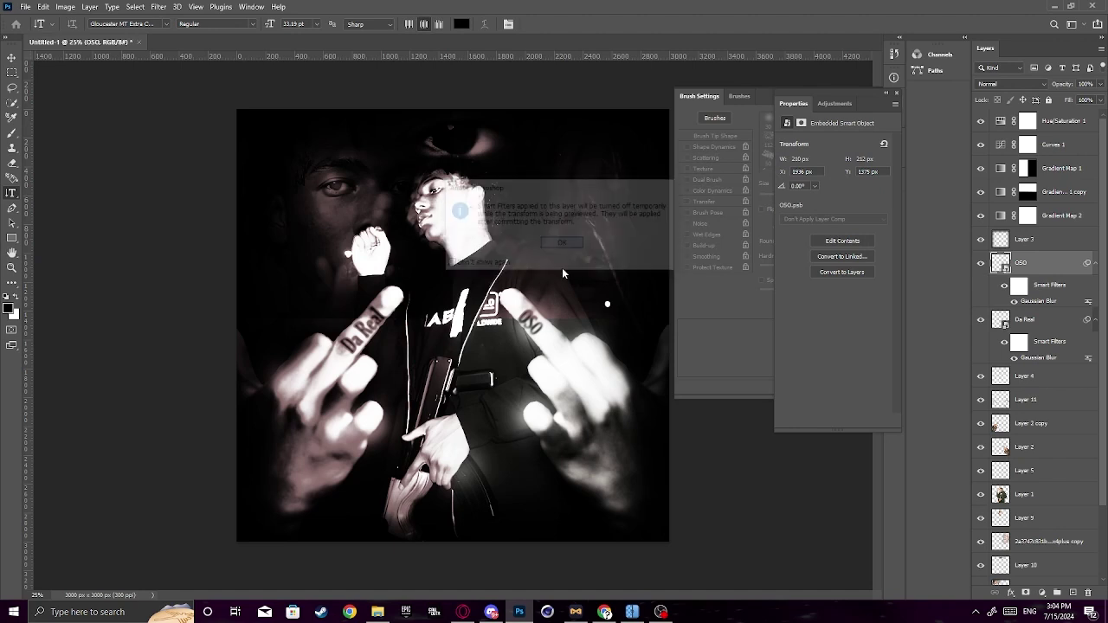
left_click_drag(550, 308, 549, 334)
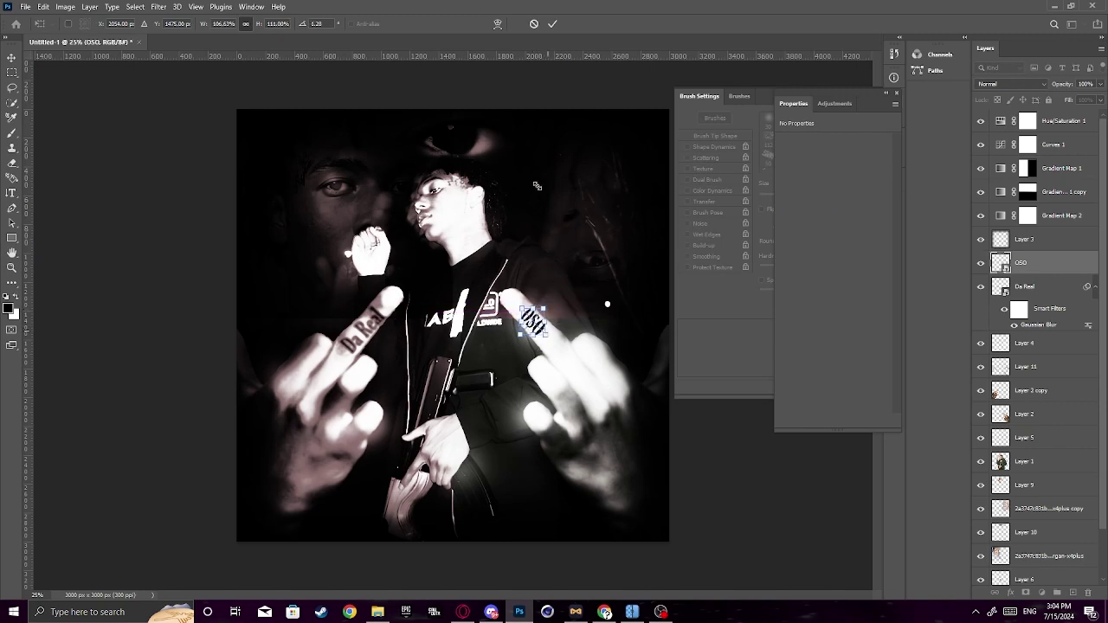
left_click(556, 26)
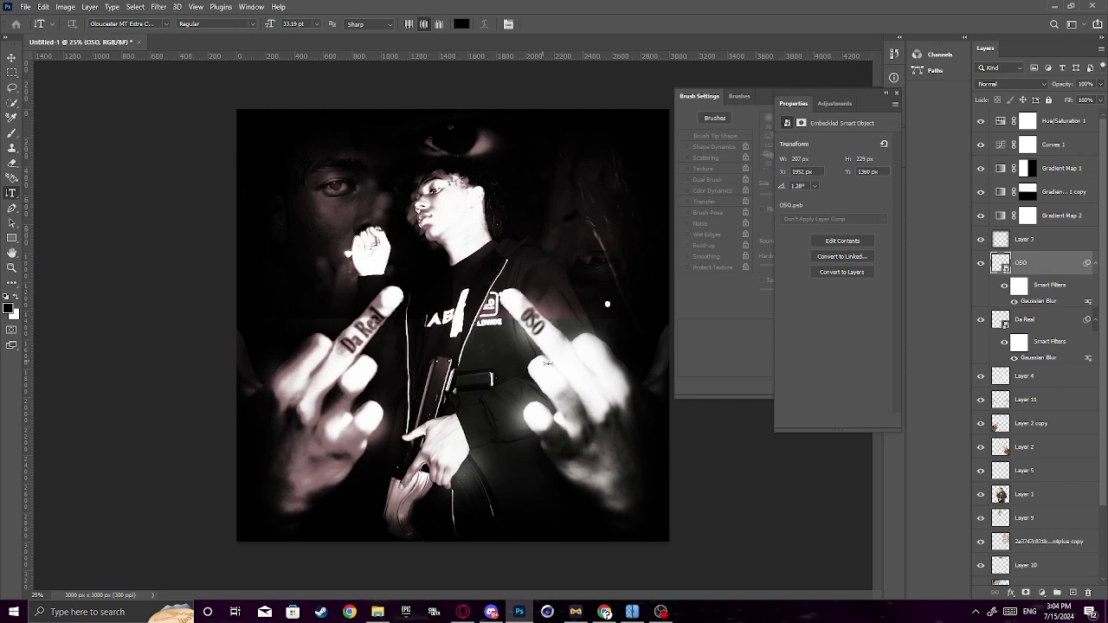
left_click(1004, 285)
left_click(1100, 100)
mouse_move(1100, 114)
left_mouse_down()
mouse_move(1078, 116)
mouse_move(1106, 115)
left_mouse_up()
left_click(1048, 287)
left_click(1073, 258)
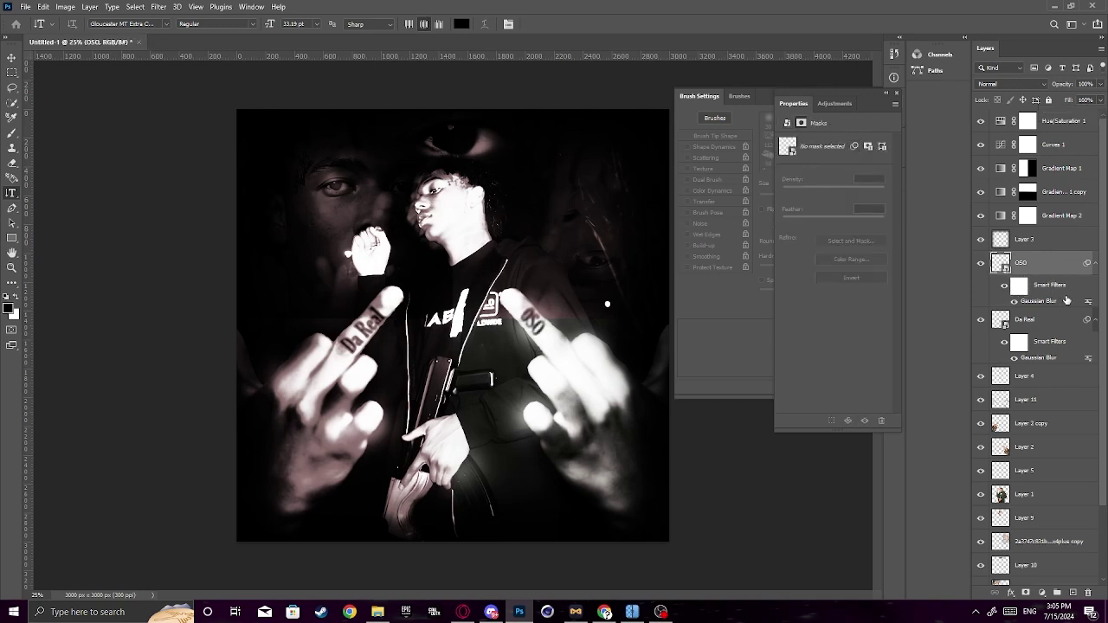
Collapse the smart filter lists of the "OSO" and "Da Real" layers and select "Da Real".
left_click(1096, 264)
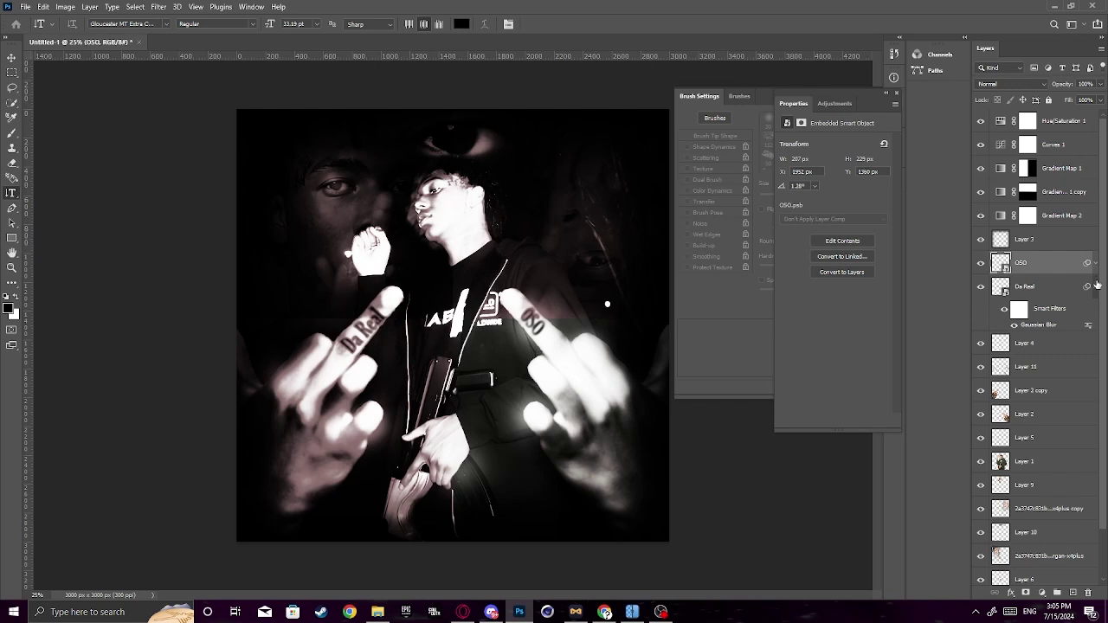
left_click(1097, 286)
left_click(1042, 285)
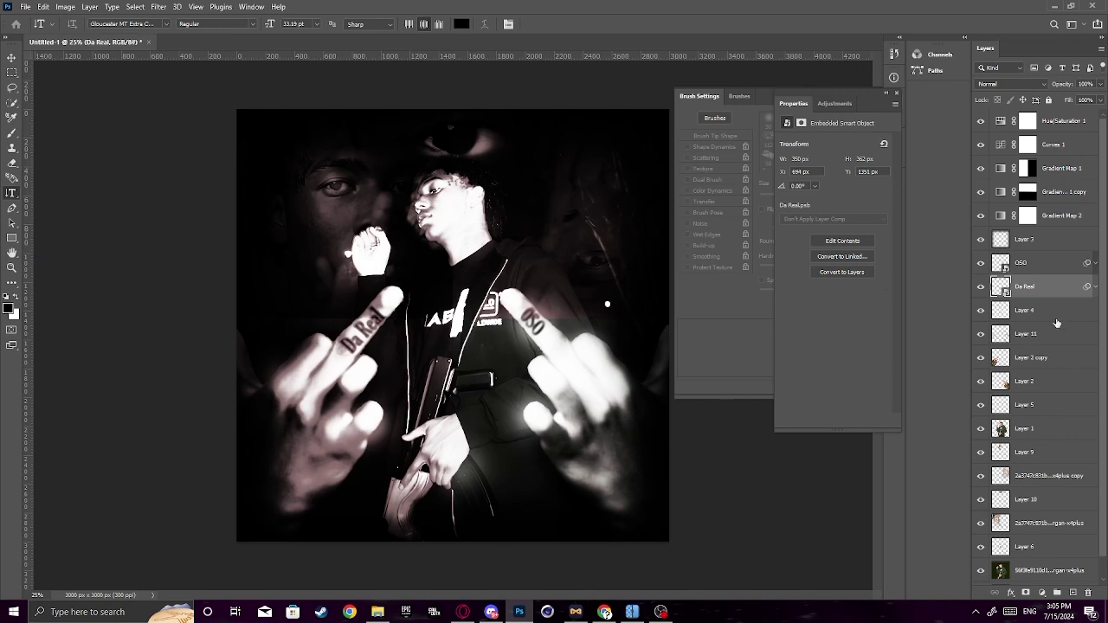
Compare the composite with the portrait copy and Gradient Map 1 switched off and on, and hide Gradient Map 1 copy.
scroll(1034, 454, "down", 1)
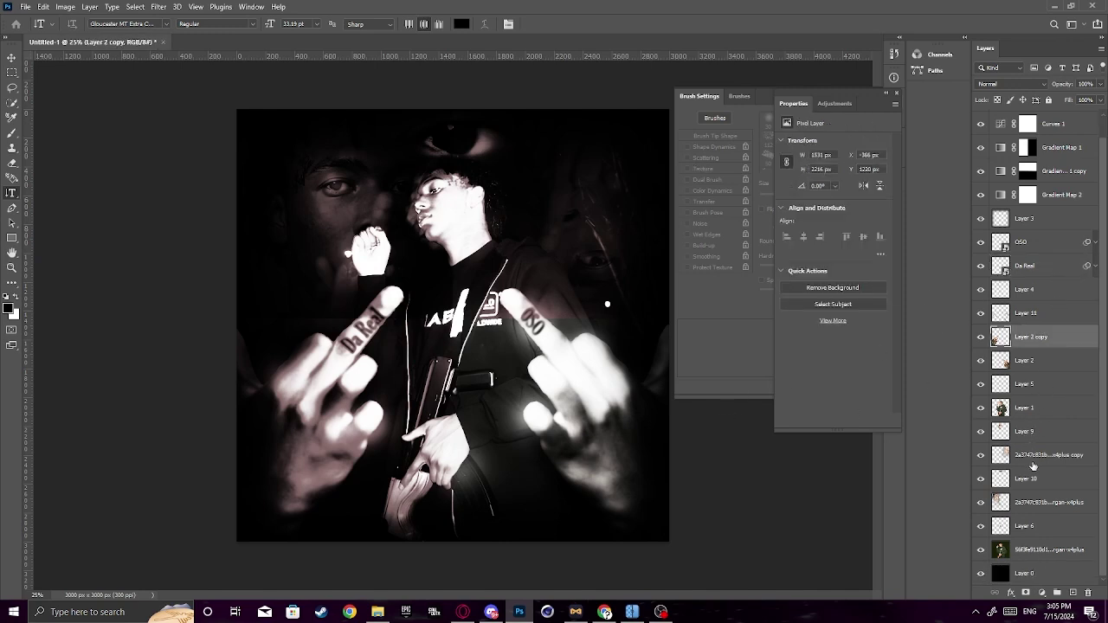
left_click(1032, 463)
left_click(980, 455)
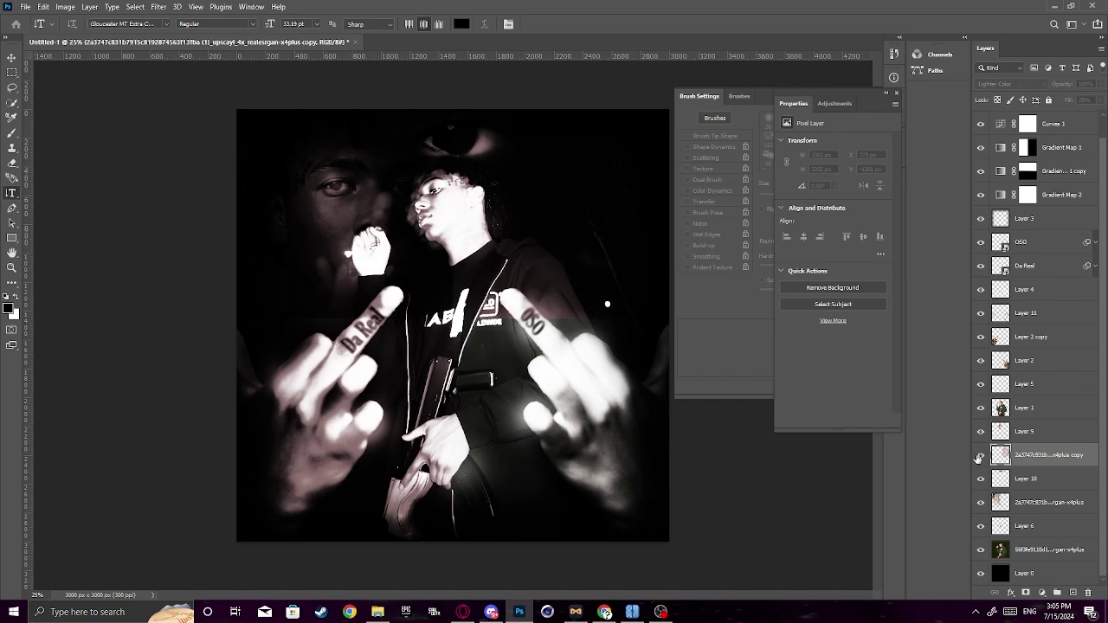
left_click(980, 456)
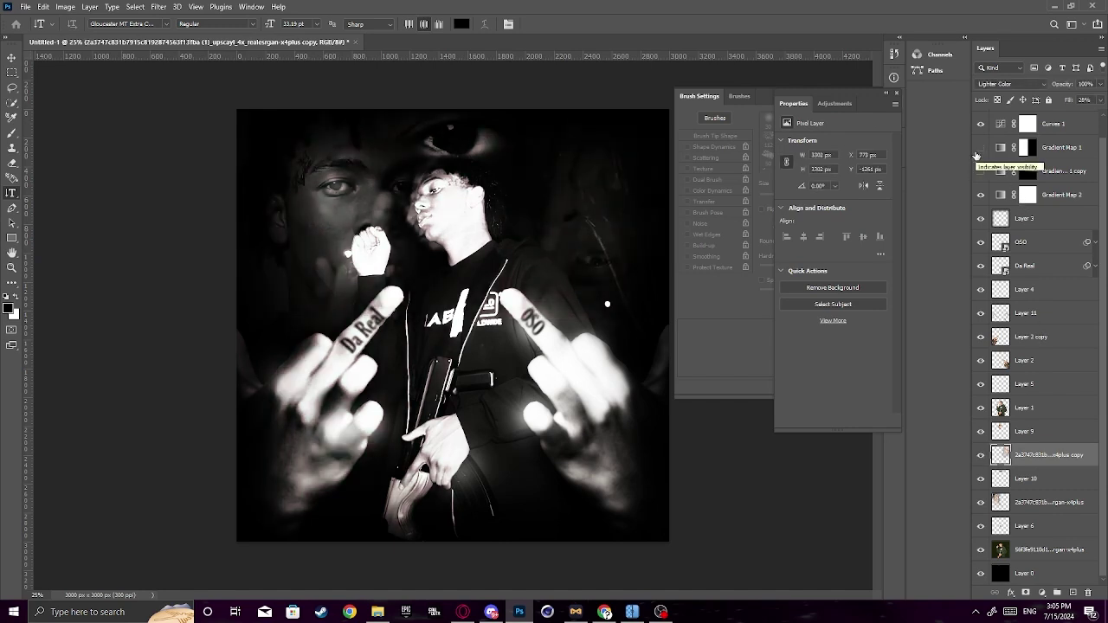
left_click(980, 148)
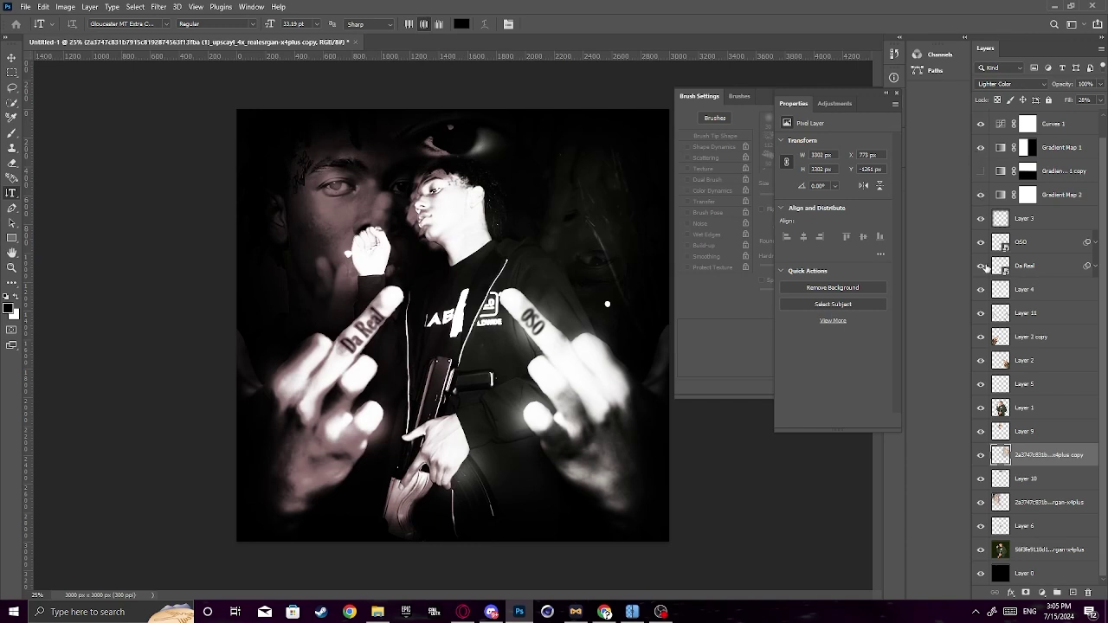
left_click(1044, 170)
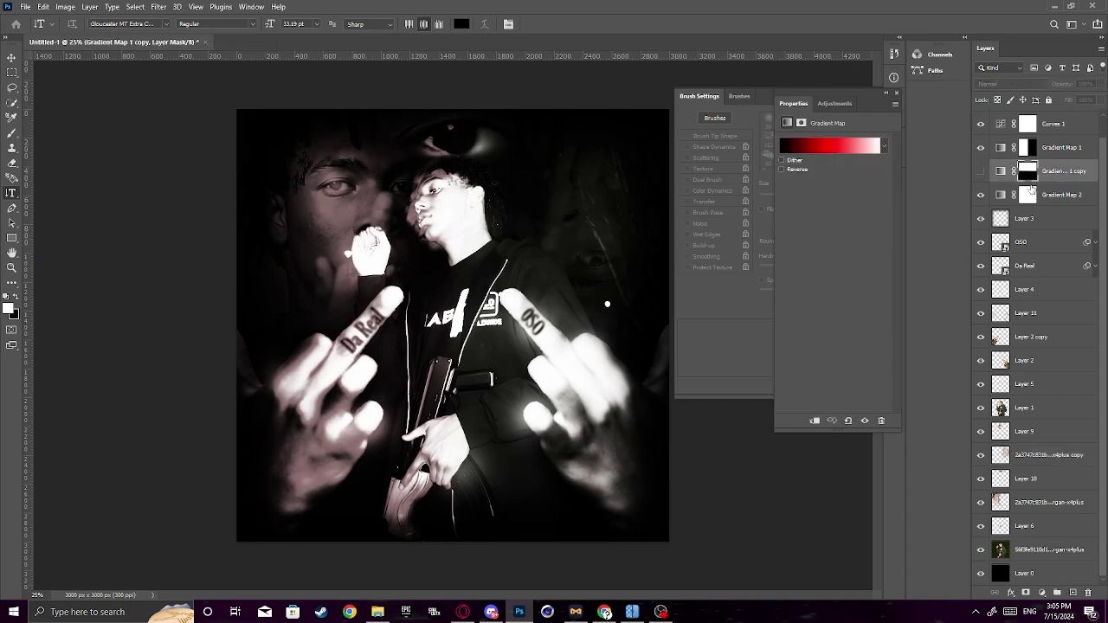
Place the grunge wall texture above Gradient Map 2, scaled to 25.98% to cover the canvas, and blend it with Soft Light.
left_click(1039, 127)
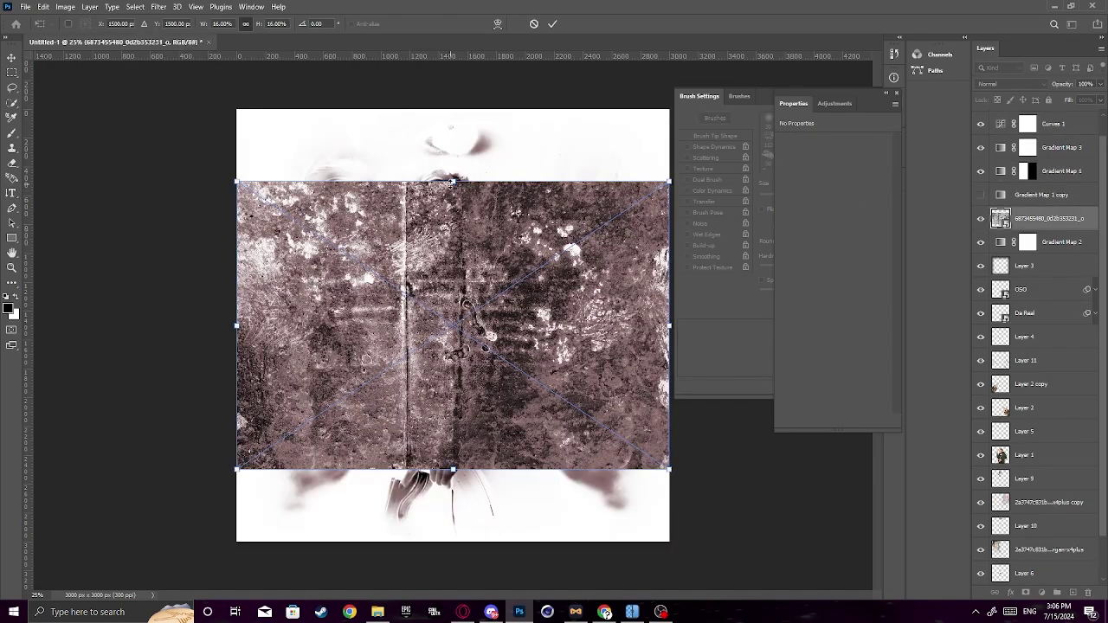
left_click_drag(451, 182, 451, 2)
left_click_drag(494, 200, 493, 290)
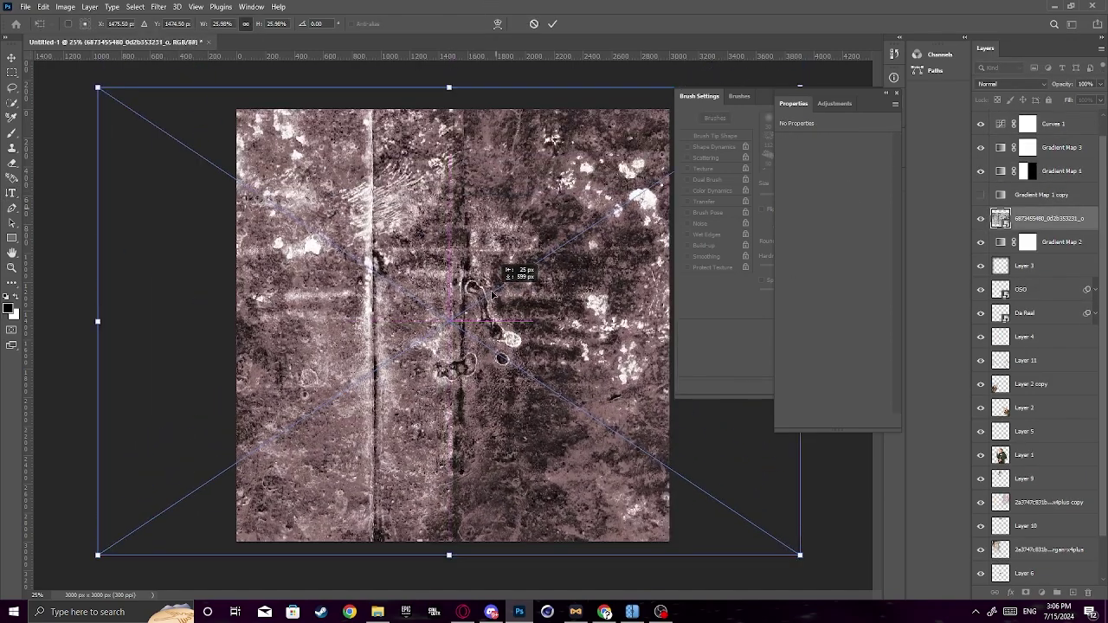
key("Return")
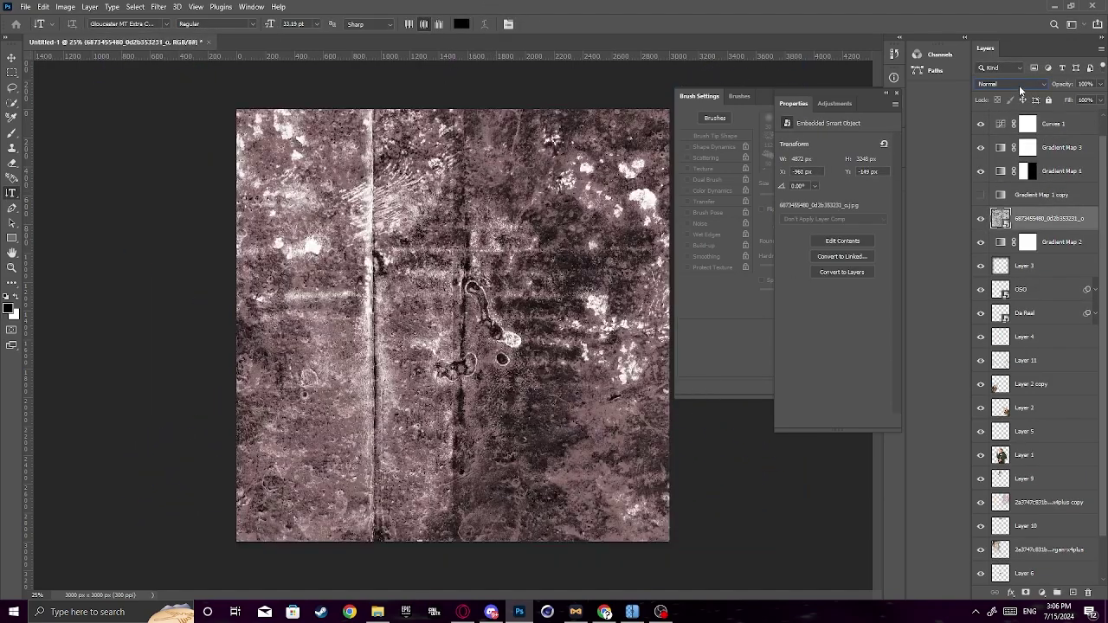
left_click(1013, 84)
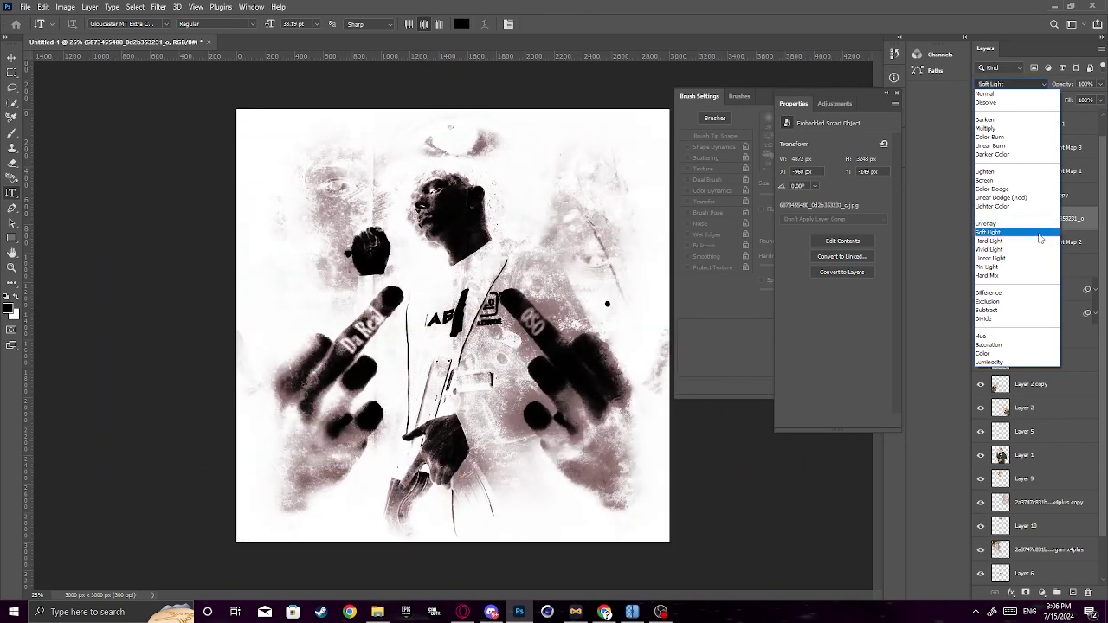
left_click(1040, 237)
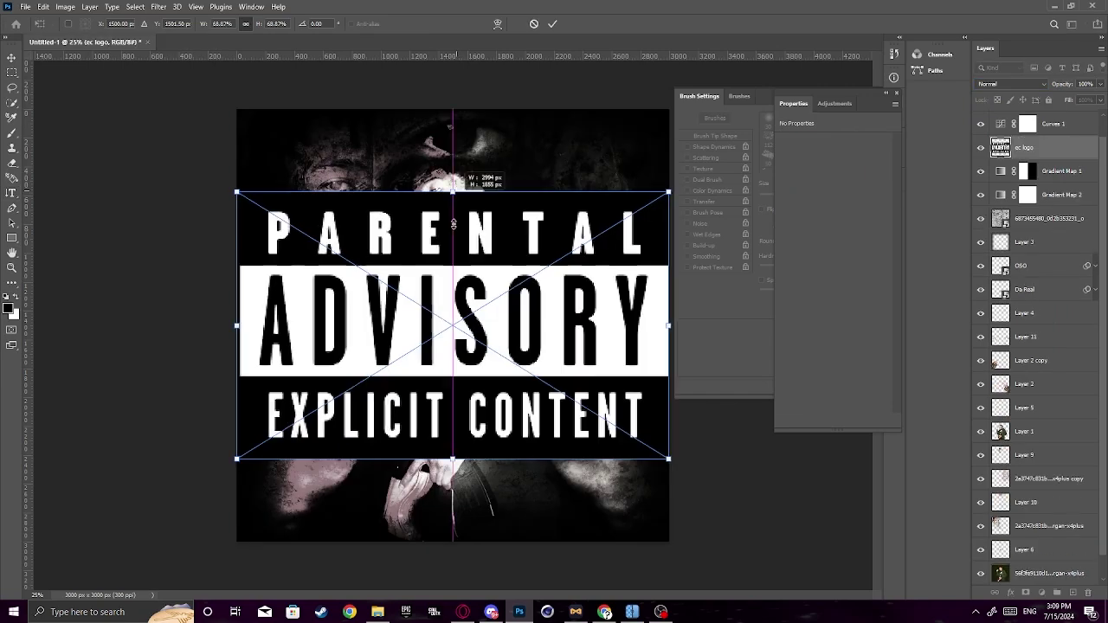
Scale the "ec logo" Parental Advisory label to 9.32% and place it at the bottom centre of the cover.
left_click_drag(240, 190, 449, 495)
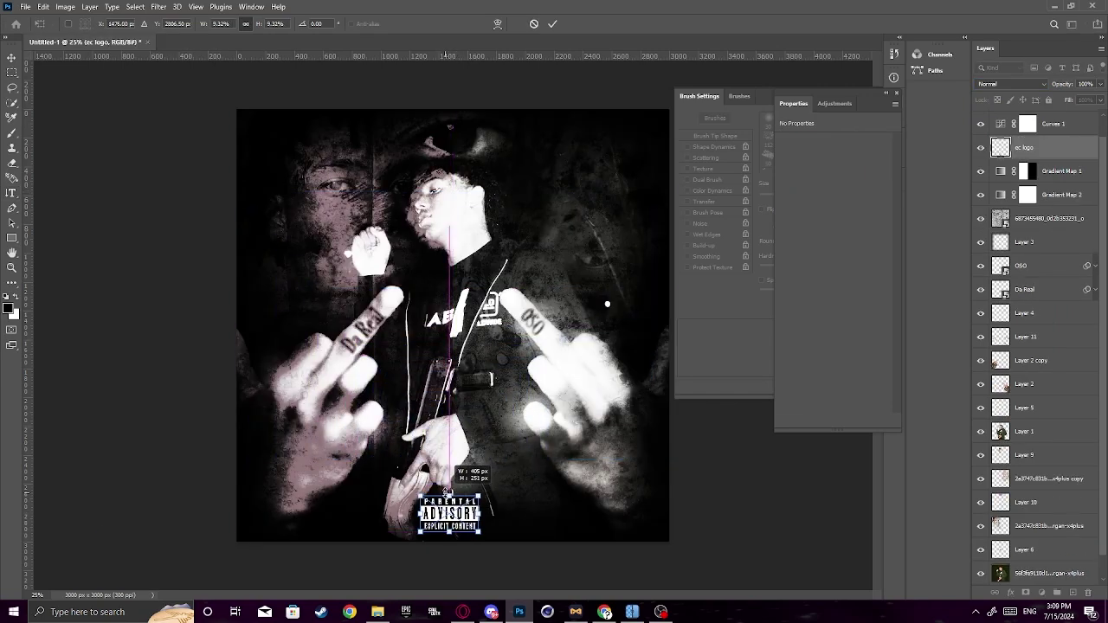
left_click(552, 25)
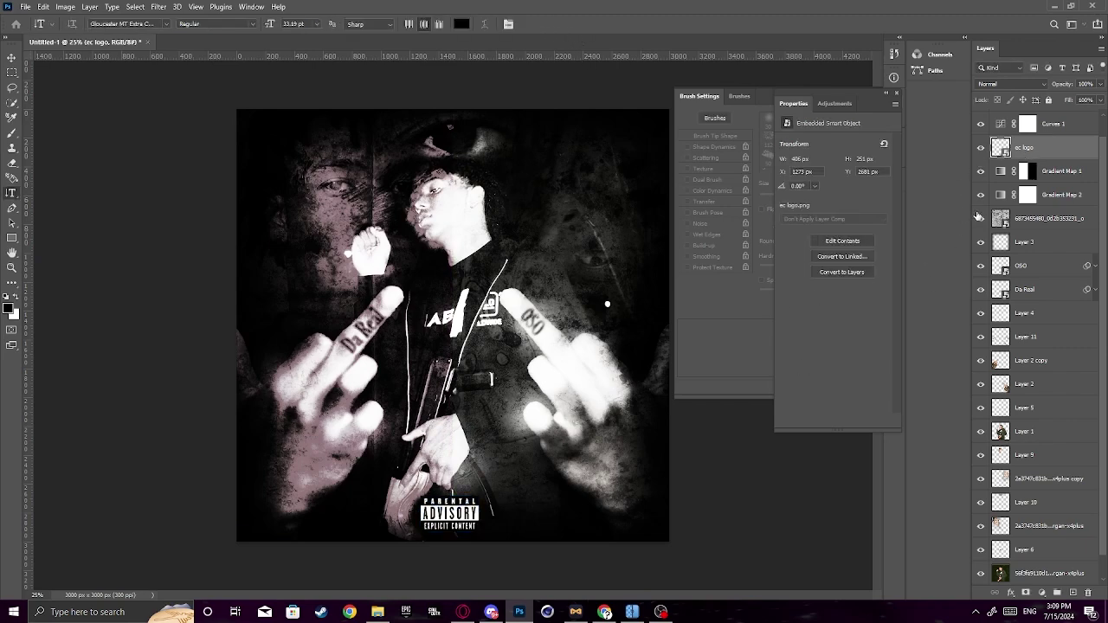
key("ctrl+t")
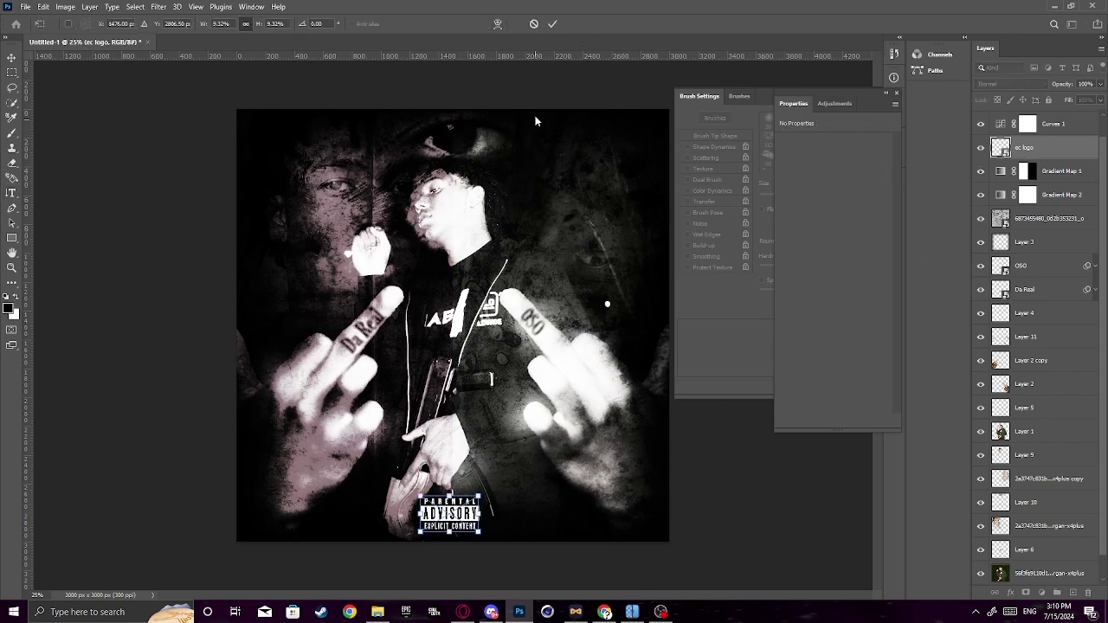
left_click(552, 25)
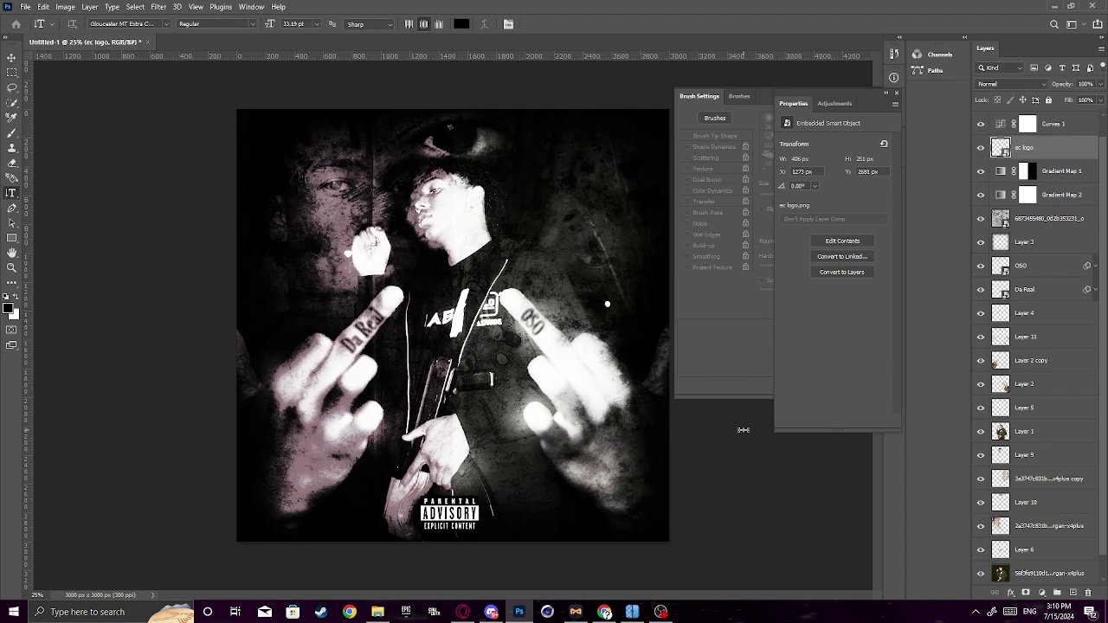
left_click(378, 612)
left_click(760, 260)
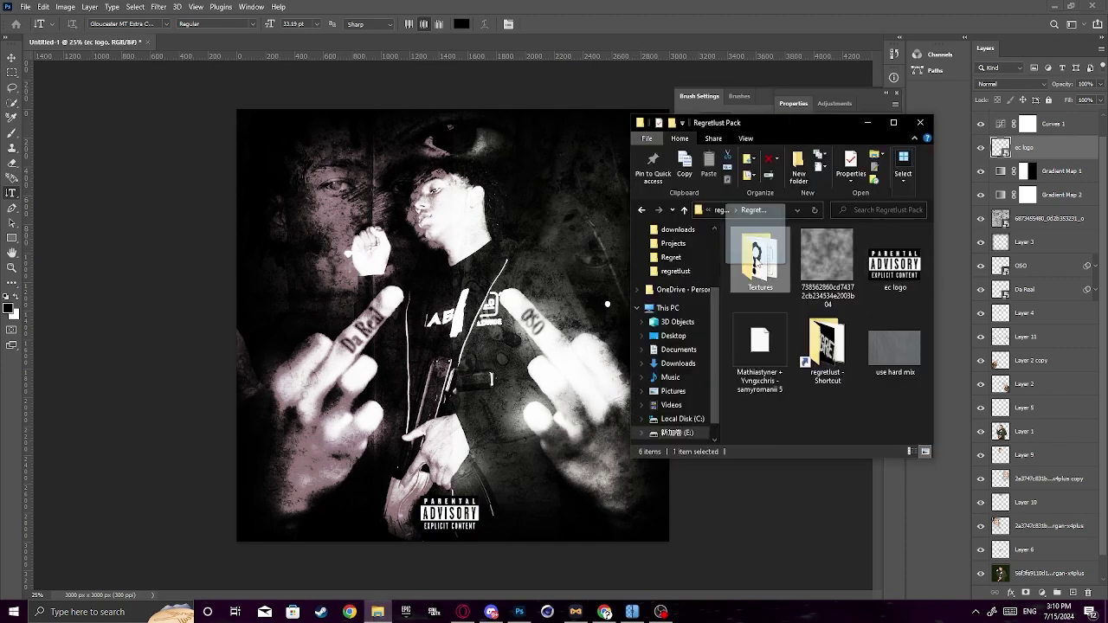
double_click(765, 265)
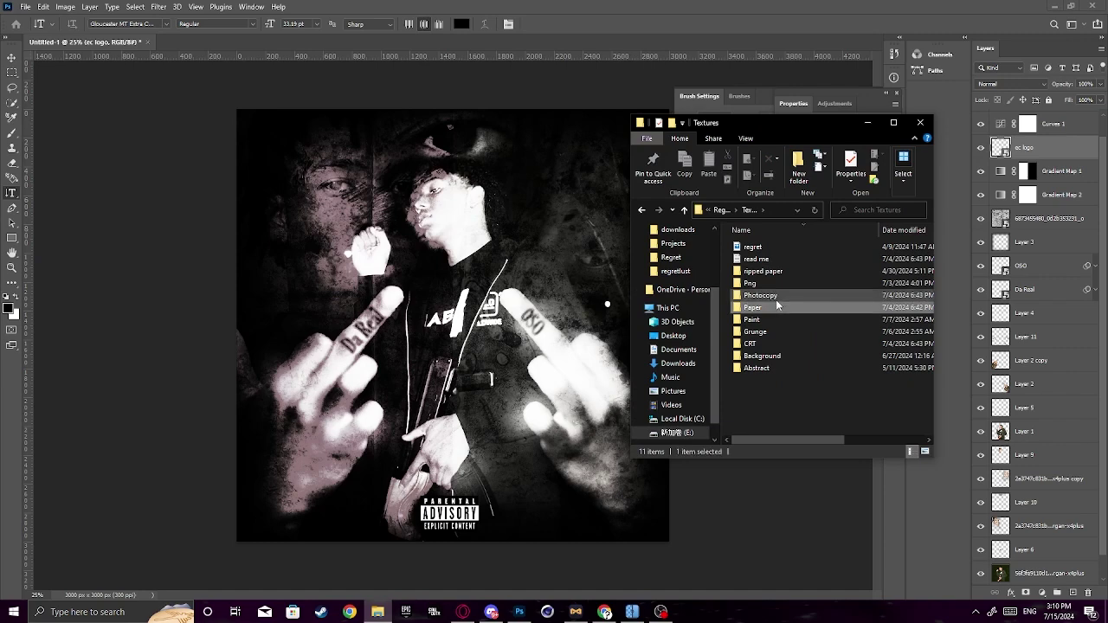
double_click(776, 299)
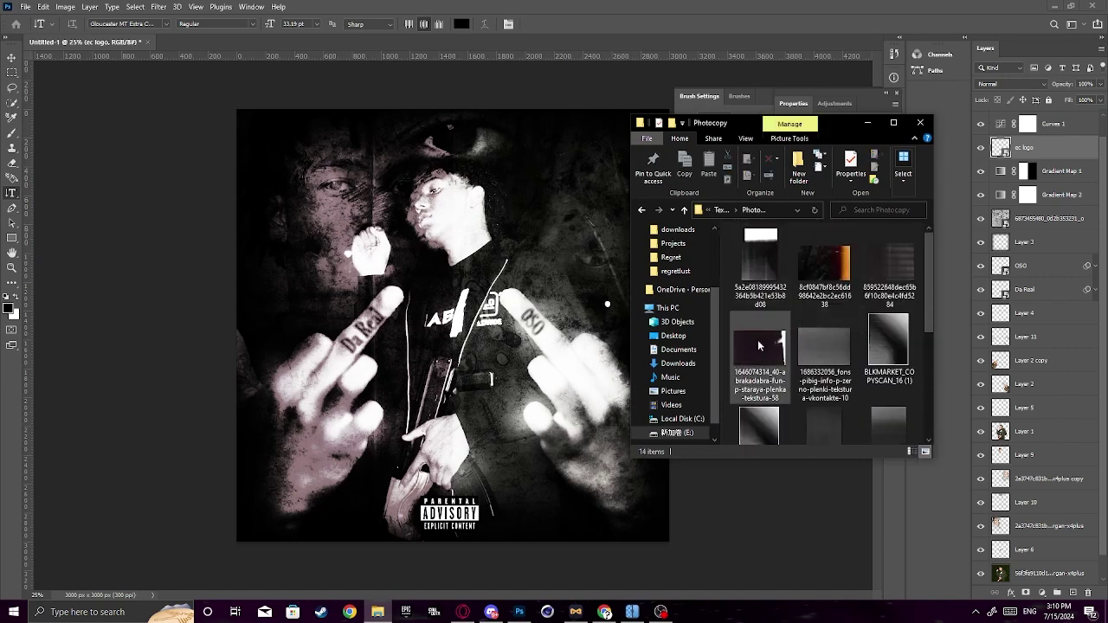
left_click(349, 258)
left_click_drag(348, 258, 651, 315)
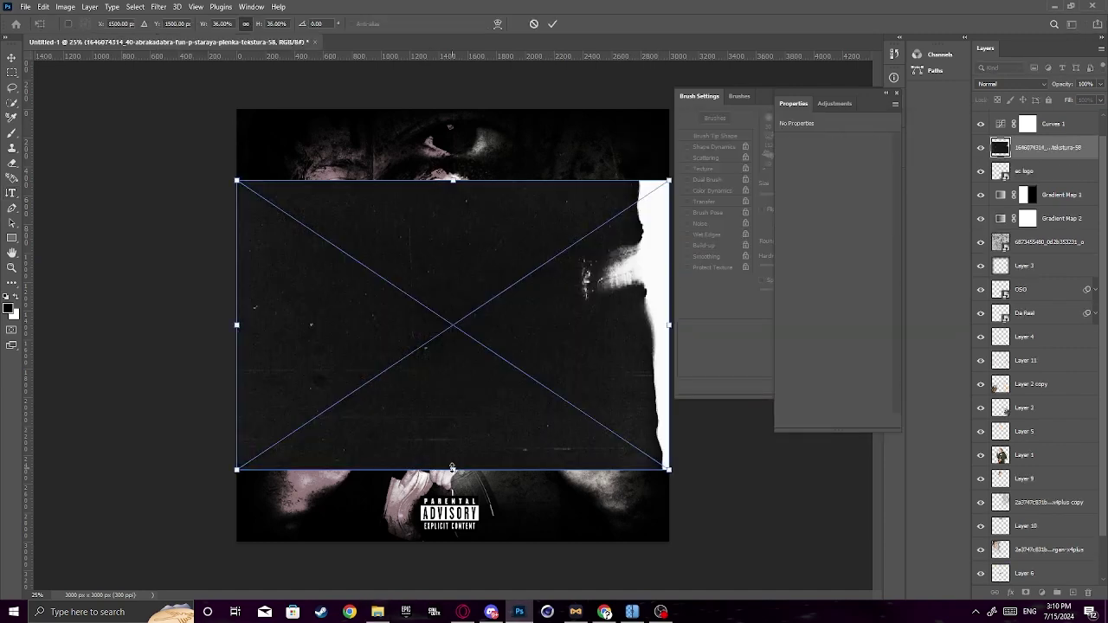
left_click_drag(480, 499, 485, 408)
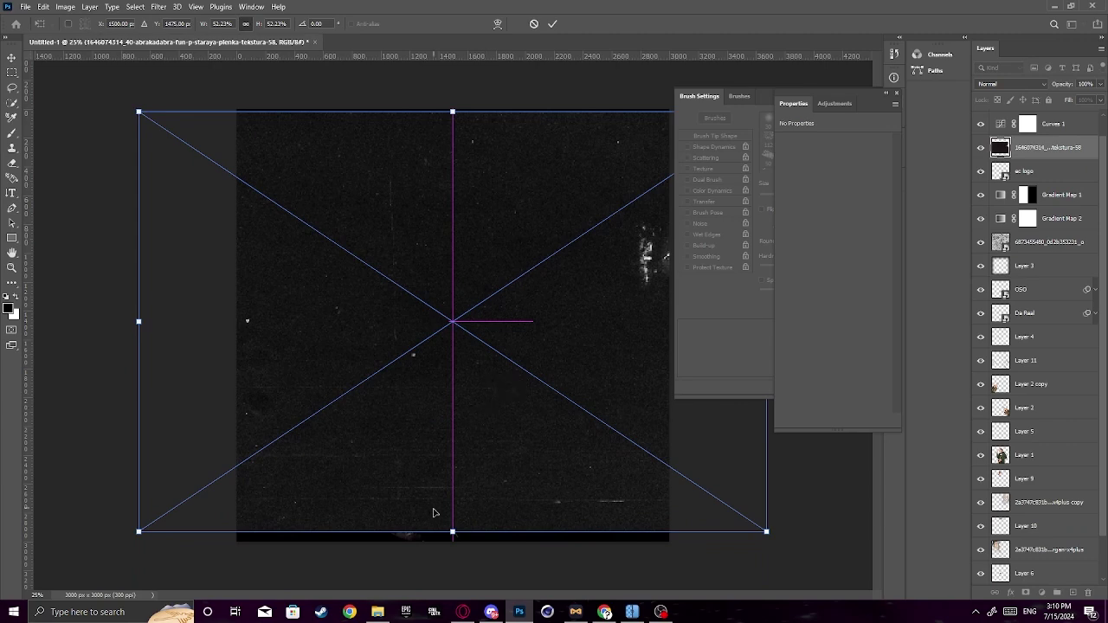
left_click_drag(448, 535, 453, 470)
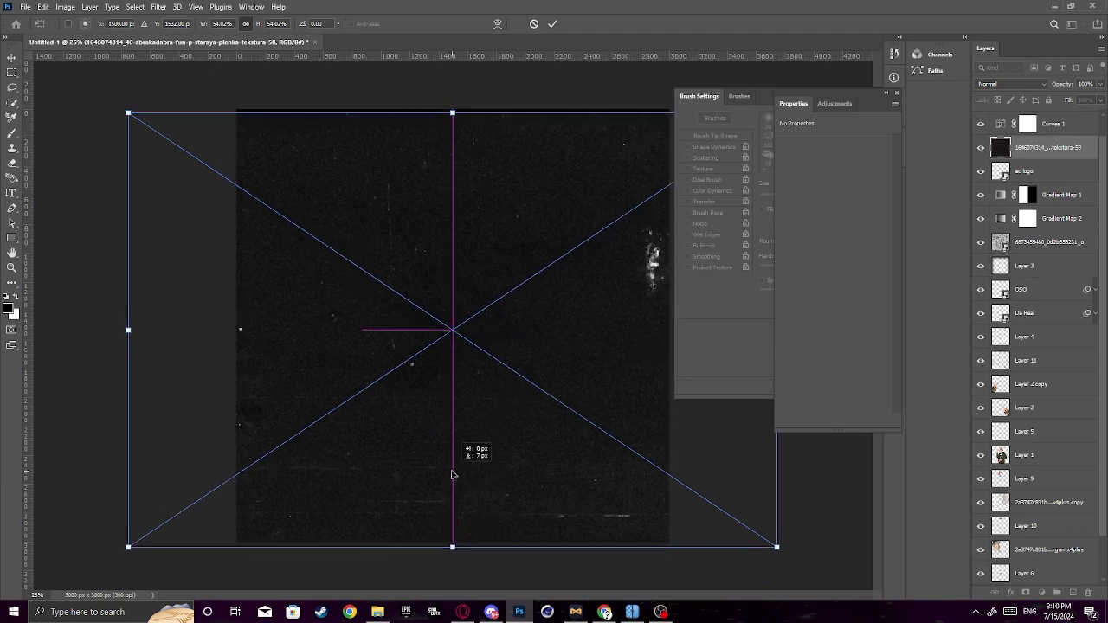
key("Return")
Set the blend mode of the film texture layer to Lighten.
key("t")
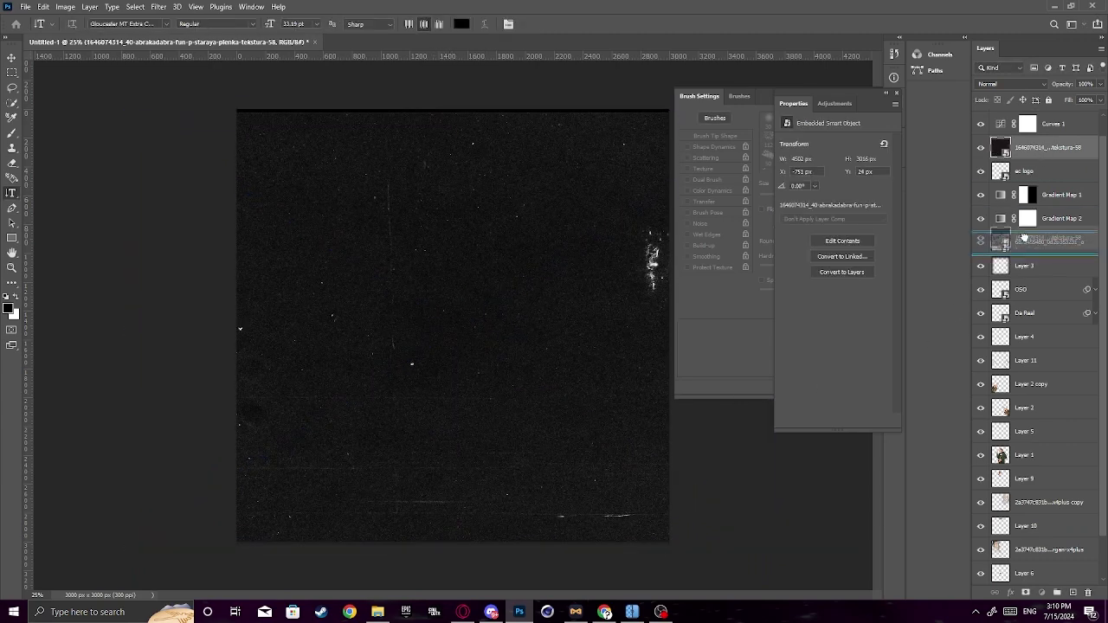
left_click(1032, 84)
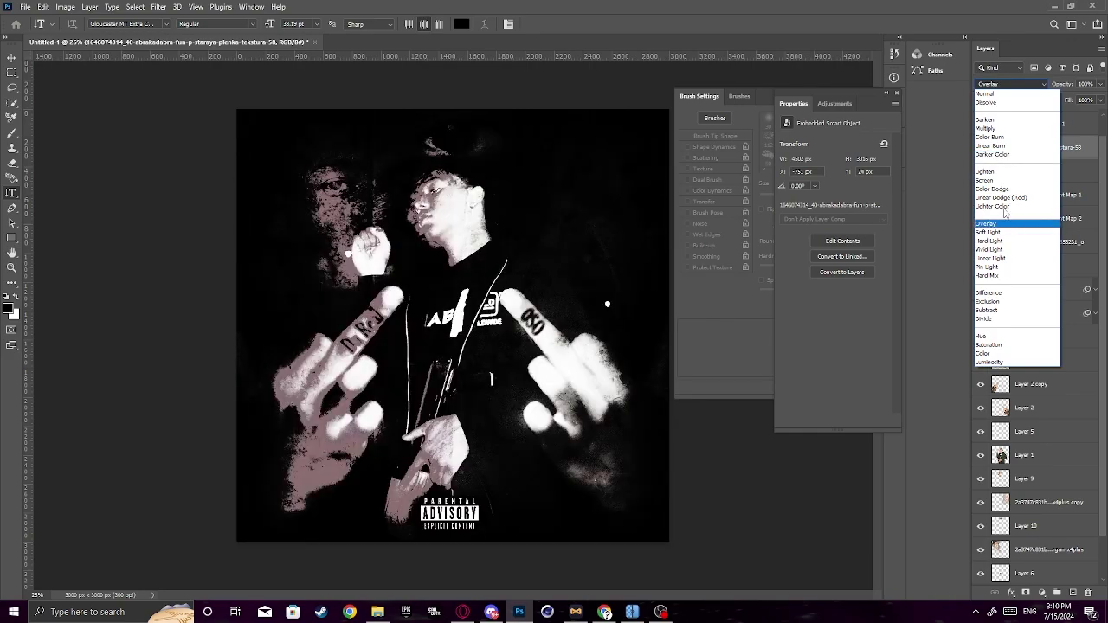
left_click(1005, 173)
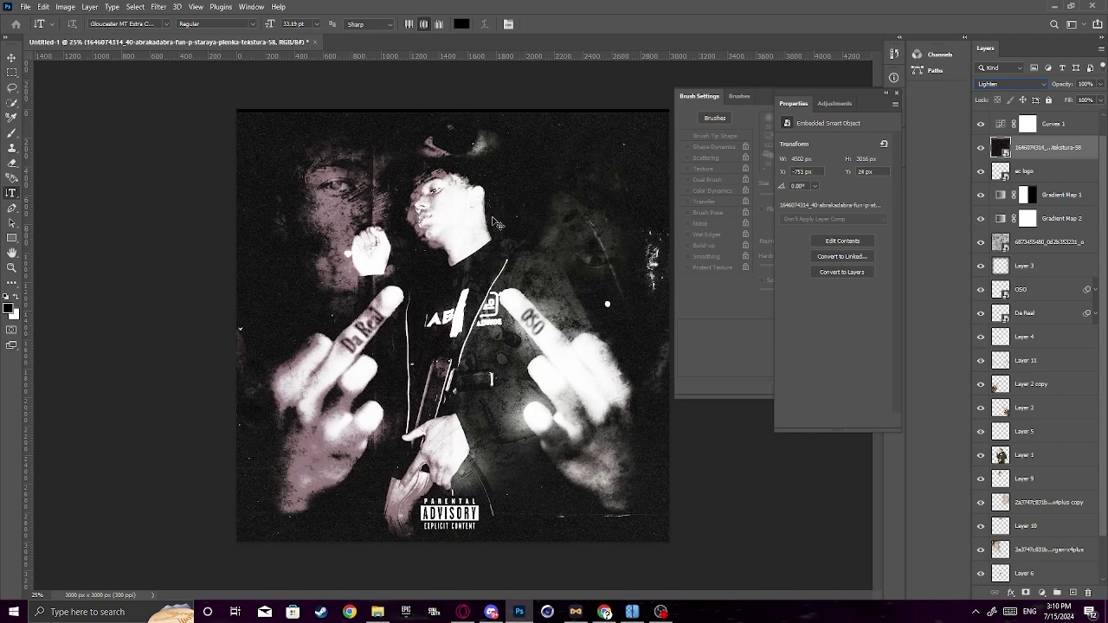
Enlarge the film texture to 4537 x 3040 px, shift it left with its top edge at Y 0 px, and set its fill to 45%.
key("ctrl+t")
left_click_drag(453, 110, 416, 163)
key("Return")
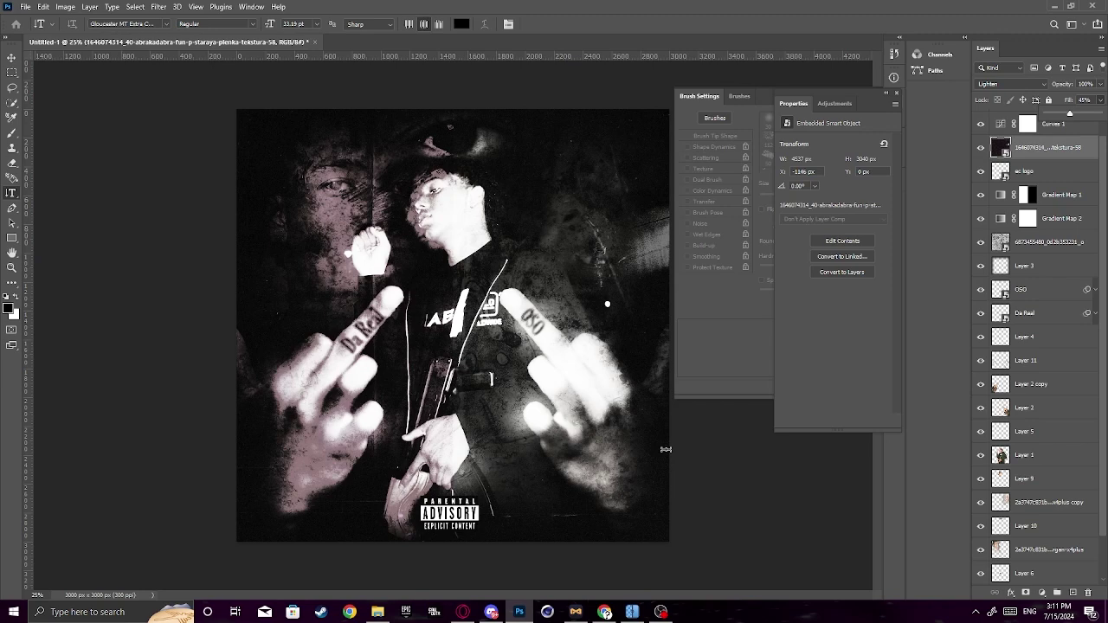
left_click(662, 612)
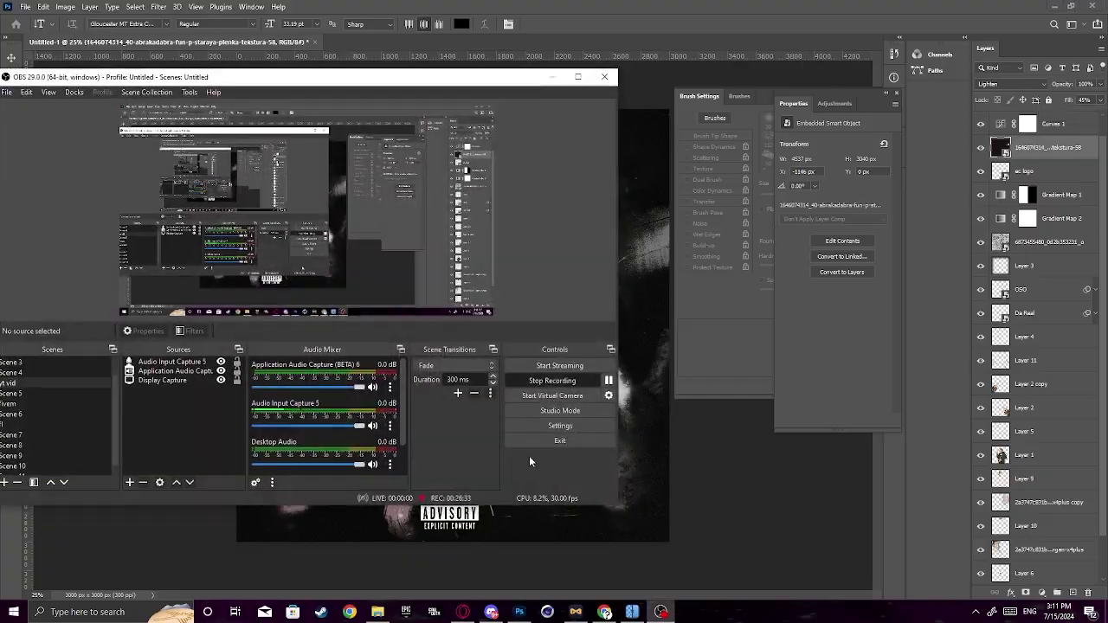